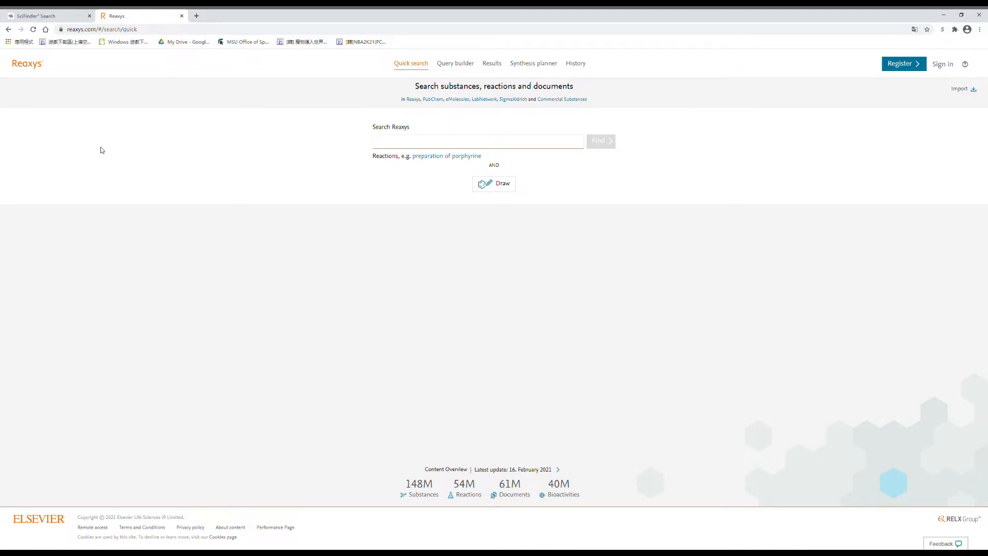
{"action": "double_click", "coordinate": [75, 30]}
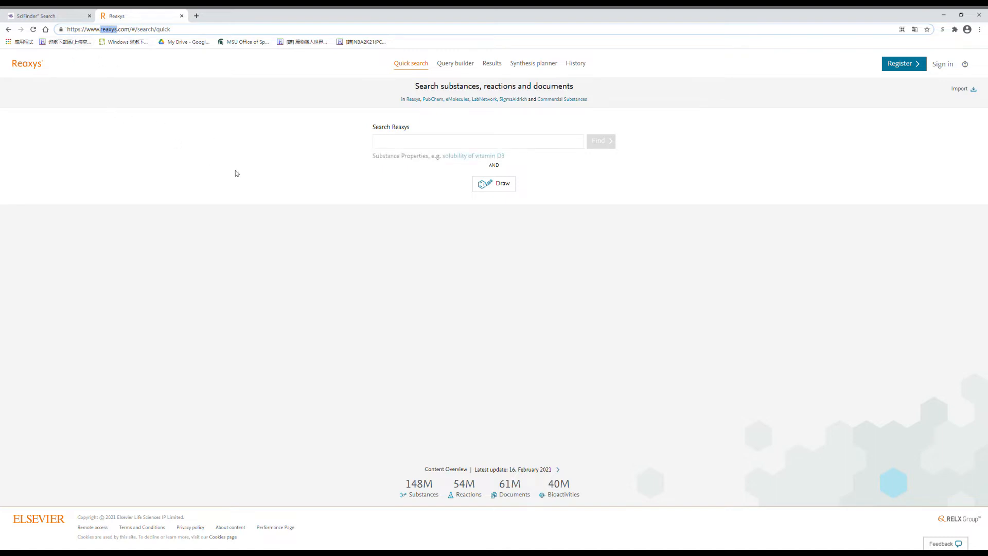
{"action": "left_click", "coordinate": [560, 202]}
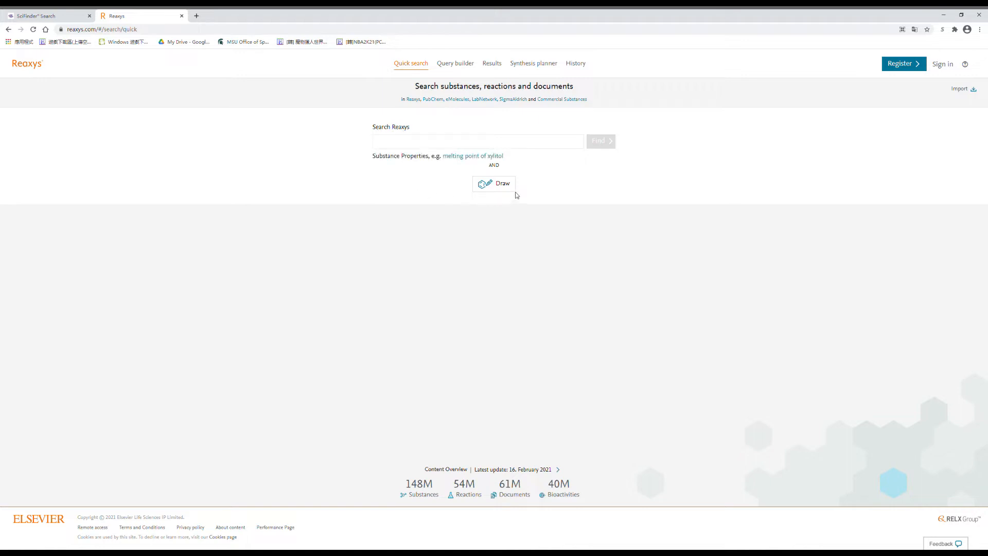
Step: Run a quick search for "heck reaction" using the suggested concept
{"action": "left_click", "coordinate": [489, 147]}
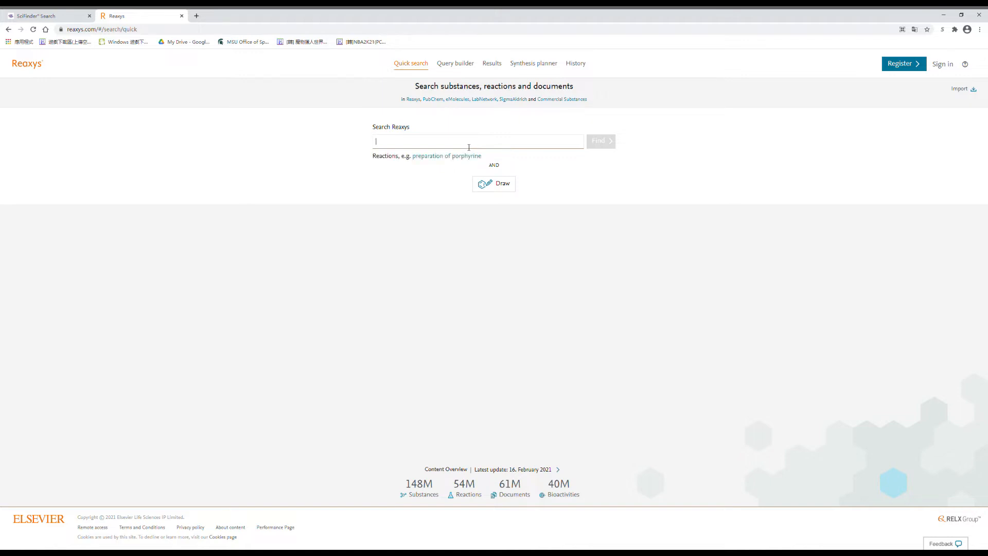
{"action": "type", "text": "h"}
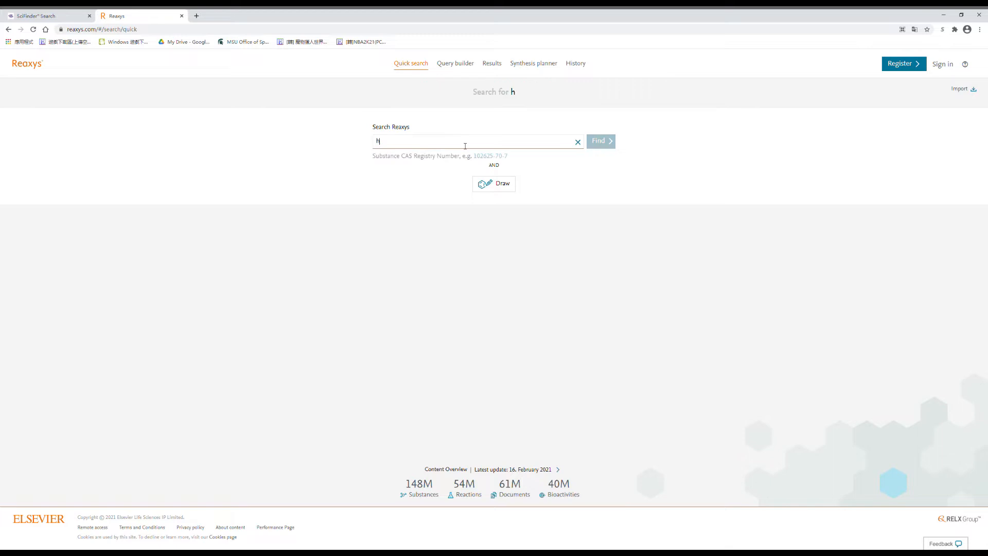
{"action": "type", "text": "eck re"}
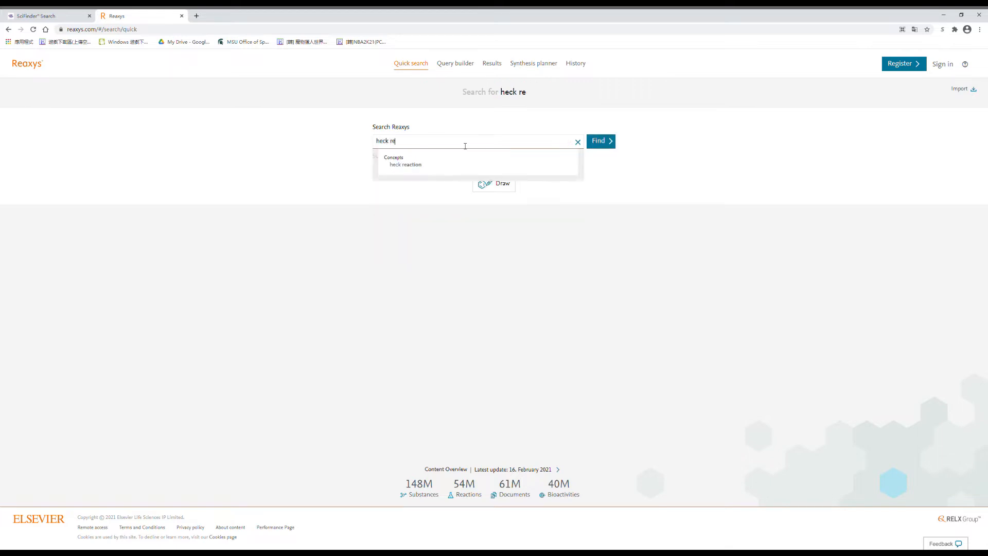
{"action": "key", "text": "Down"}
{"action": "key", "text": "Return"}
{"action": "left_click", "coordinate": [603, 141]}
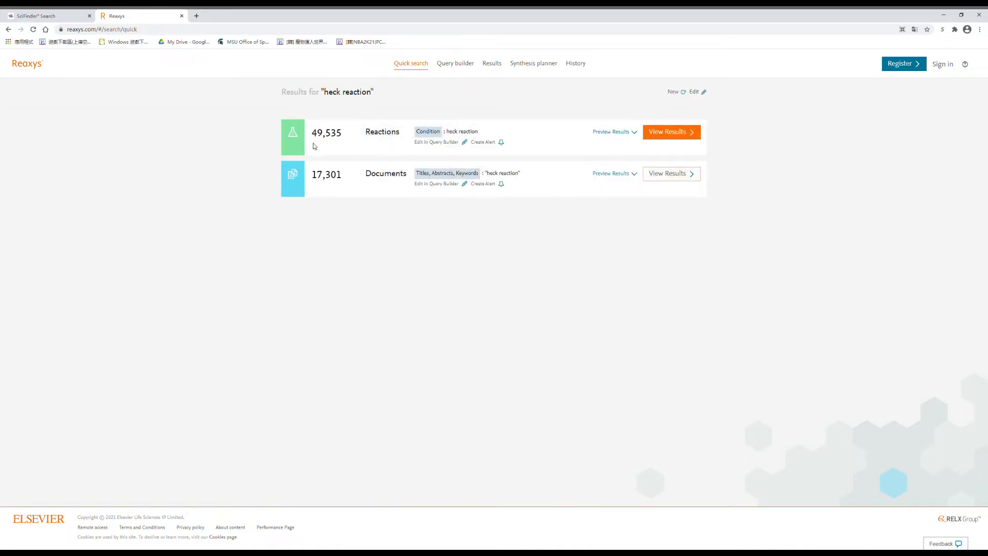
Step: Compare the reaction and document hit counts and open the full list of reaction results
{"action": "left_click_drag", "start_coordinate": [312, 134], "coordinate": [410, 144]}
{"action": "left_click", "coordinate": [322, 172]}
{"action": "left_click_drag", "start_coordinate": [310, 178], "coordinate": [411, 178]}
{"action": "left_click", "coordinate": [394, 158]}
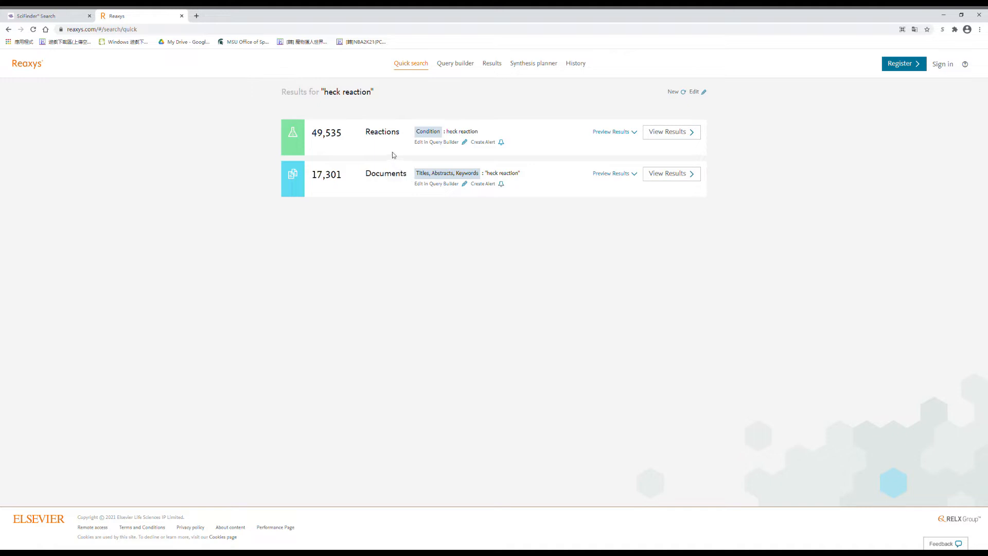
{"action": "left_click", "coordinate": [687, 135]}
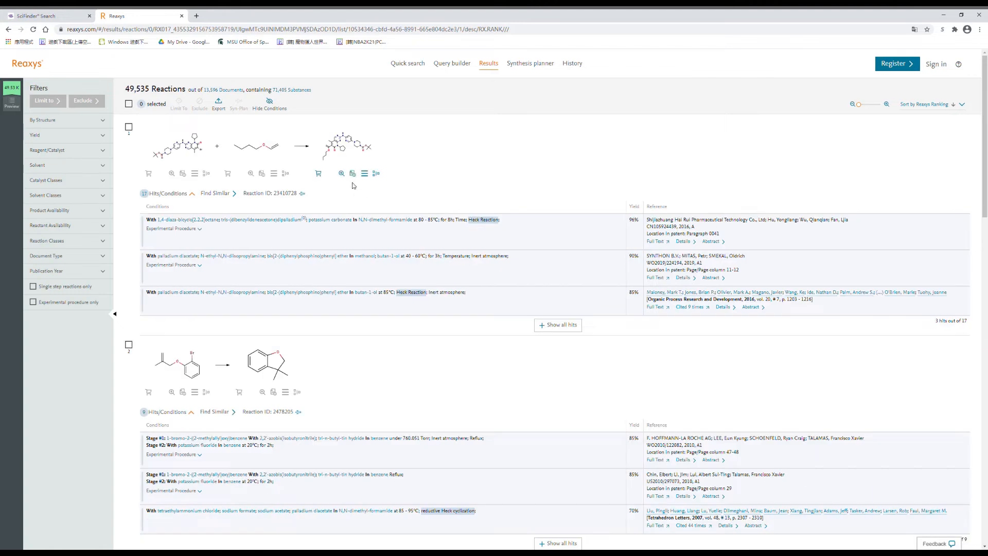
{"action": "left_click_drag", "start_coordinate": [125, 90], "coordinate": [153, 96]}
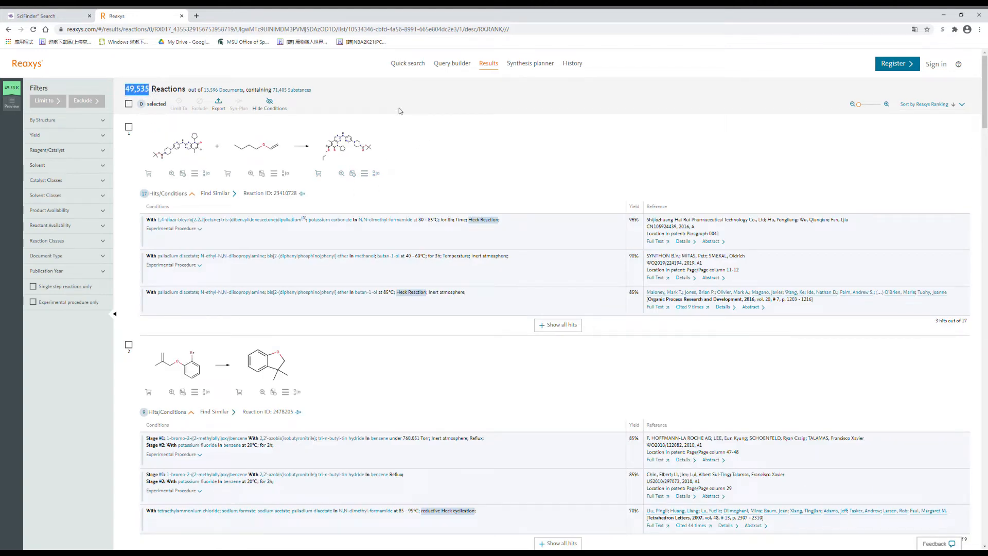
Step: Examine the conditions of the second reaction and expand the experimental procedures of its first two hits
{"action": "scroll", "coordinate": [420, 203], "scroll_direction": "down", "scroll_amount": 2}
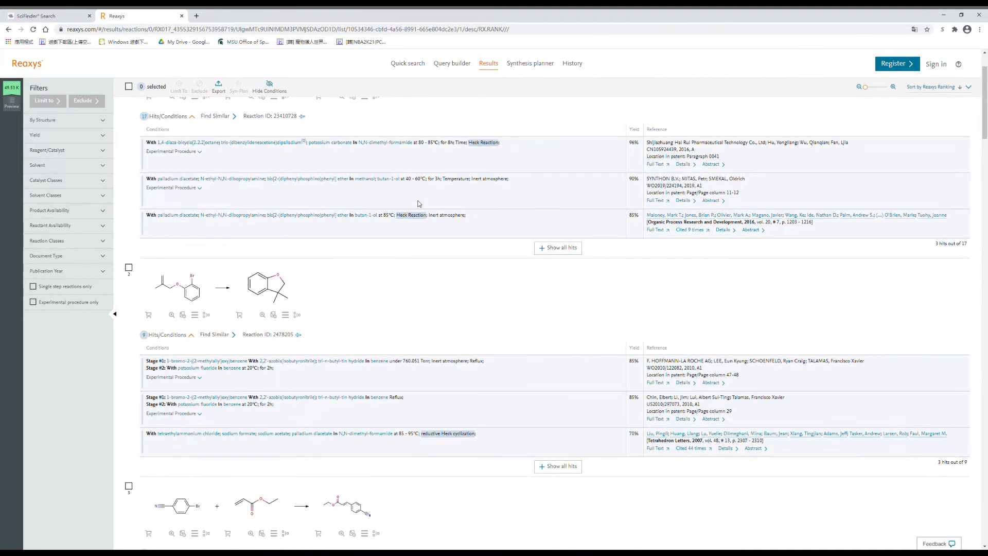
{"action": "scroll", "coordinate": [420, 204], "scroll_direction": "down", "scroll_amount": 3}
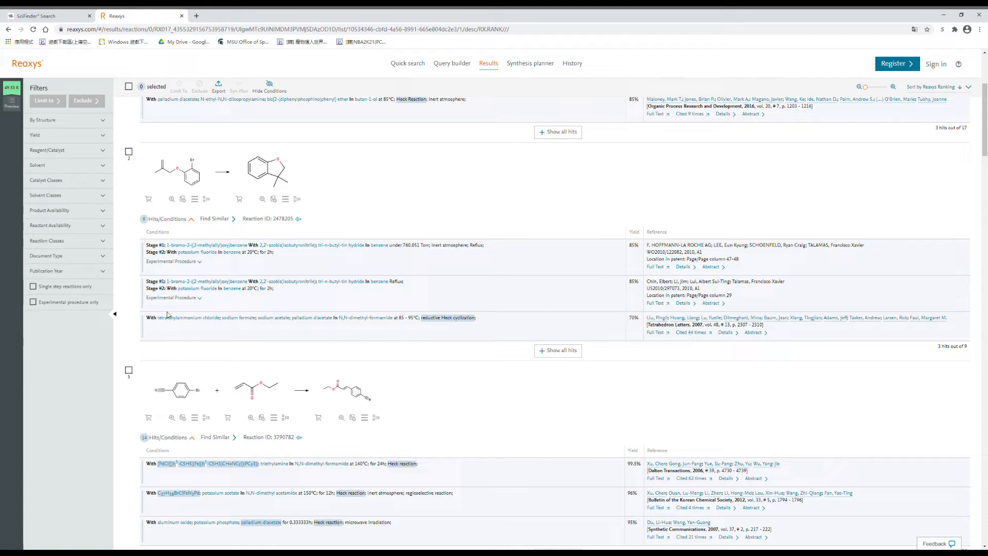
{"action": "left_click_drag", "start_coordinate": [156, 323], "coordinate": [461, 252]}
{"action": "left_click", "coordinate": [481, 329]}
{"action": "left_click", "coordinate": [461, 252]}
{"action": "left_click", "coordinate": [196, 263]}
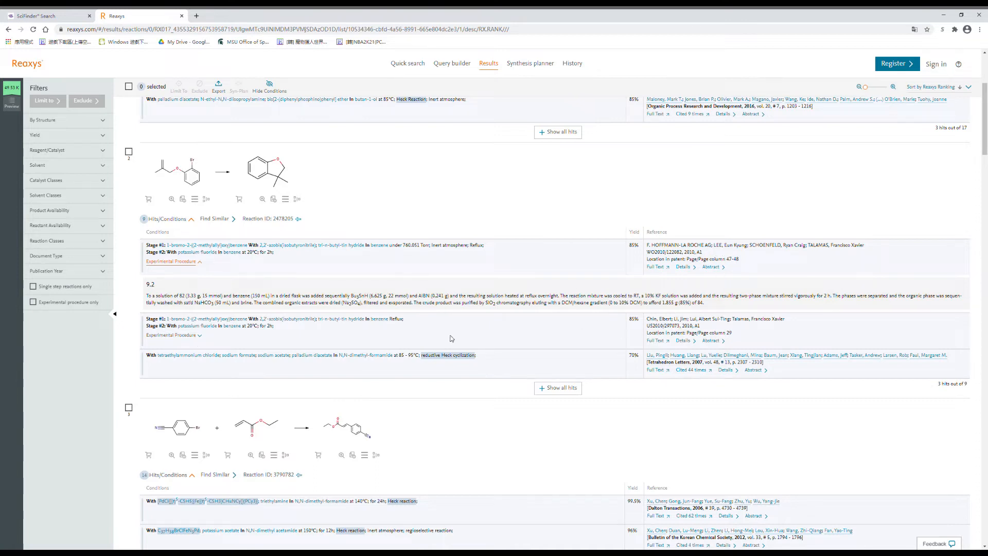
{"action": "left_click", "coordinate": [180, 335]}
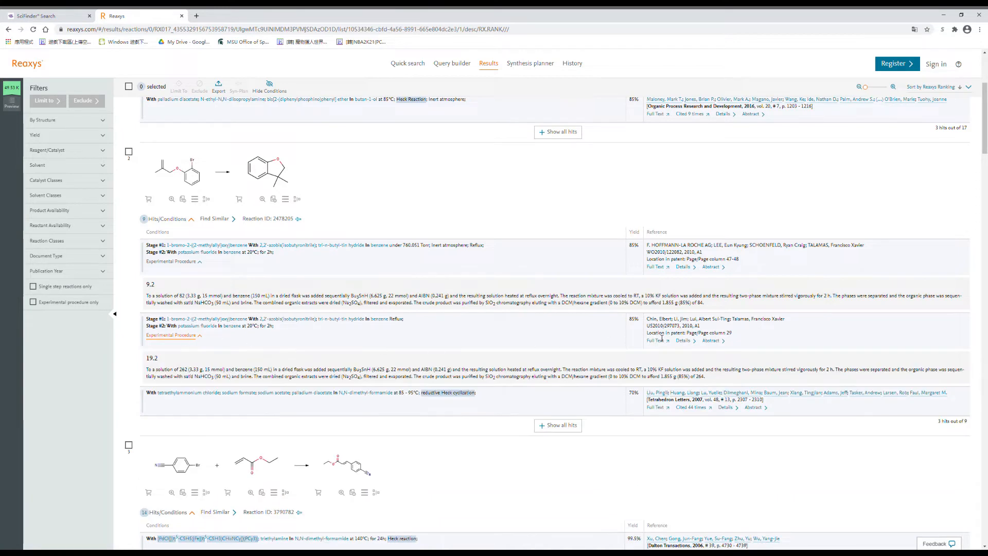
{"action": "left_click_drag", "start_coordinate": [709, 377], "coordinate": [355, 362]}
{"action": "left_click", "coordinate": [355, 362]}
Step: Review the third reaction's first set of conditions, read the full text of its Dalton Transactions reference, and close the article
{"action": "scroll", "coordinate": [360, 249], "scroll_direction": "down", "scroll_amount": 3}
{"action": "scroll", "coordinate": [361, 249], "scroll_direction": "down", "scroll_amount": 2}
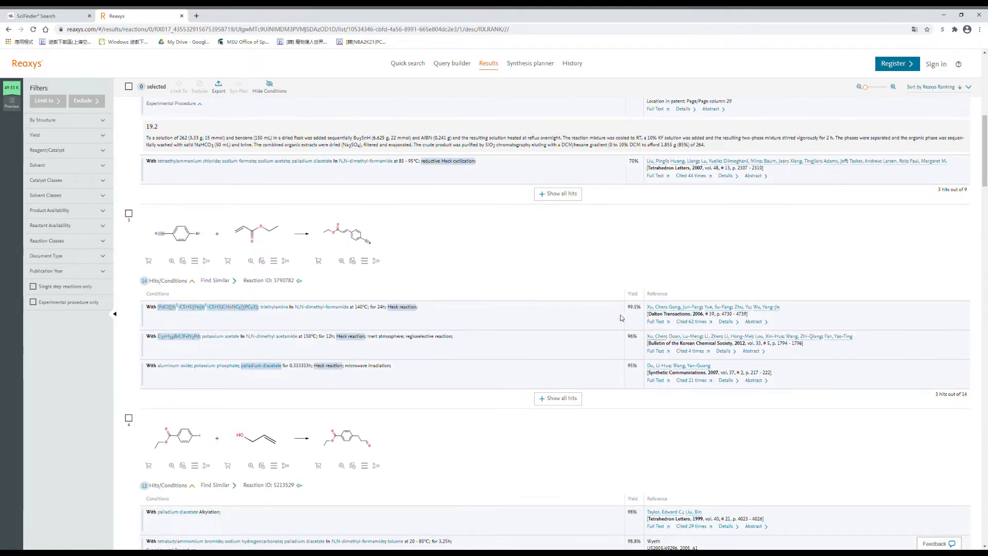
{"action": "left_click_drag", "start_coordinate": [423, 314], "coordinate": [149, 320]}
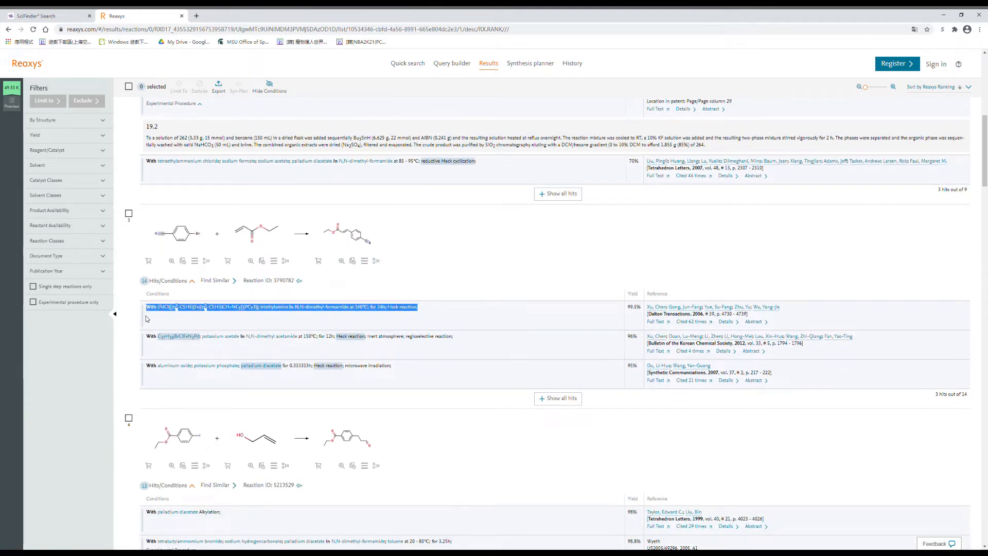
{"action": "left_click", "coordinate": [250, 318]}
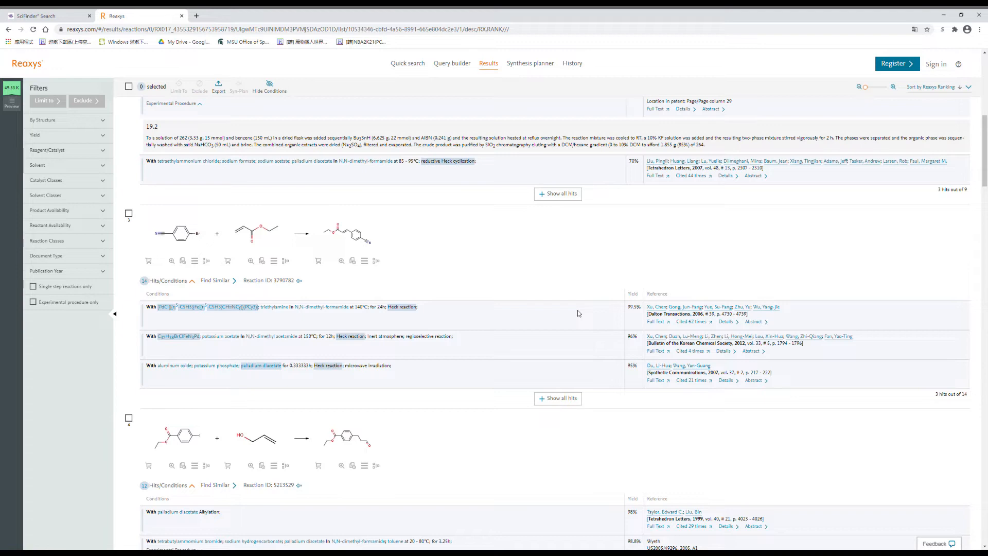
{"action": "left_click", "coordinate": [662, 326]}
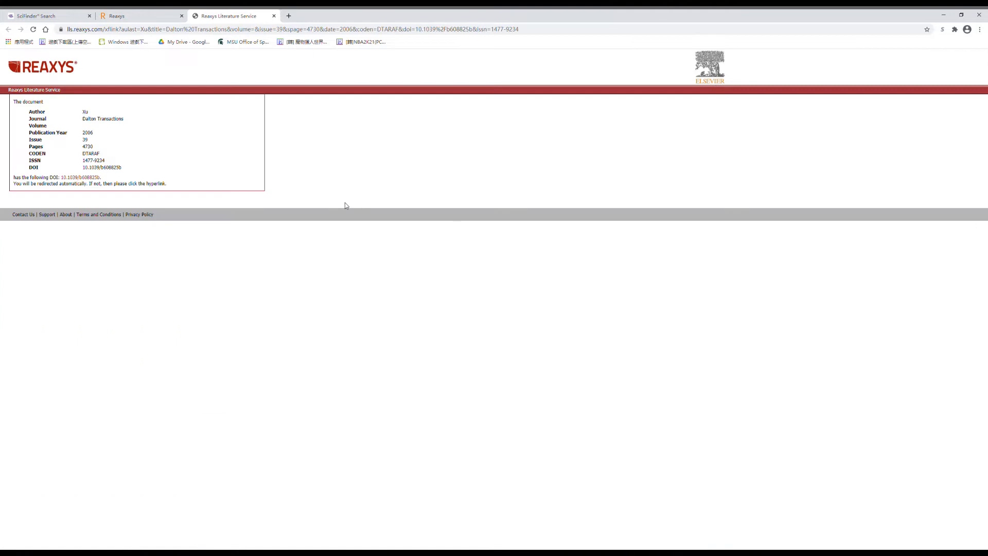
{"action": "left_click", "coordinate": [83, 177]}
{"action": "scroll", "coordinate": [451, 273], "scroll_direction": "down", "scroll_amount": 5}
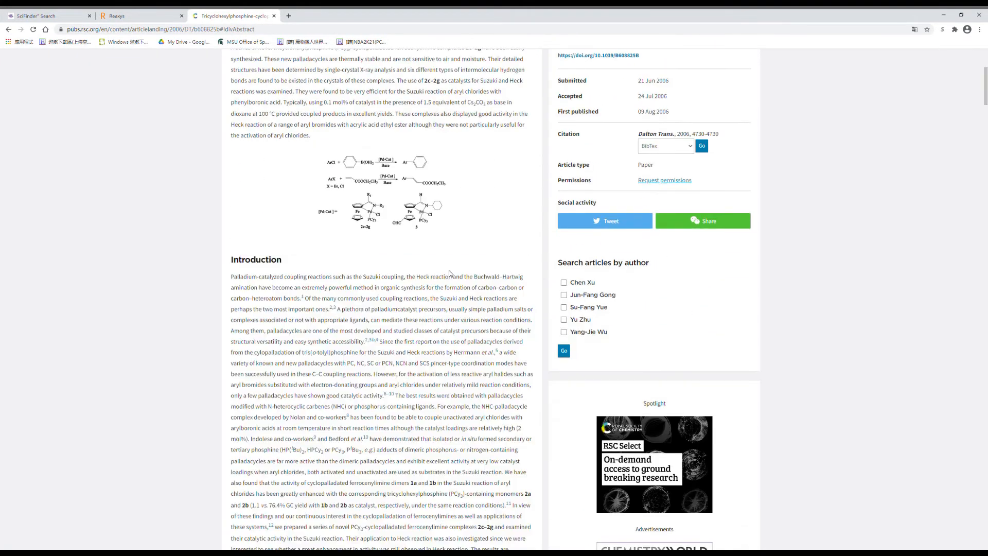
{"action": "scroll", "coordinate": [448, 271], "scroll_direction": "down", "scroll_amount": 10}
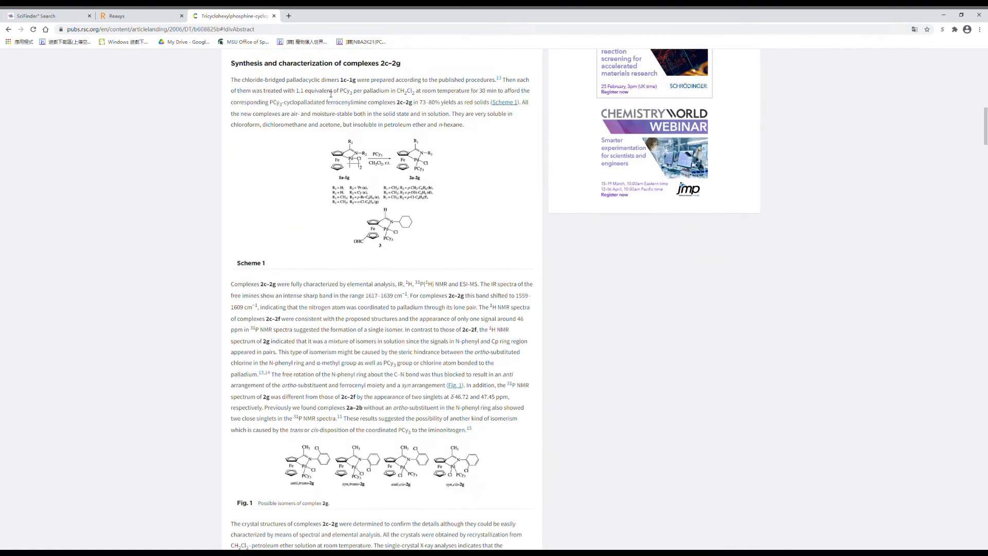
{"action": "left_click", "coordinate": [275, 16]}
Step: Expand the structure and yield filters for the reaction results and select the >95 - 100 yield range
{"action": "scroll", "coordinate": [316, 348], "scroll_direction": "down", "scroll_amount": 3}
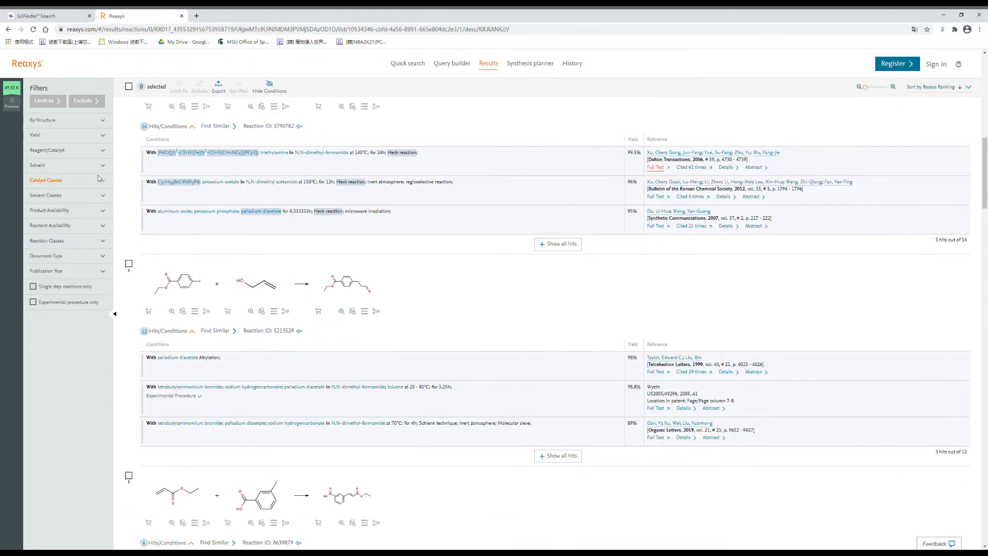
{"action": "scroll", "coordinate": [126, 131], "scroll_direction": "up", "scroll_amount": 10}
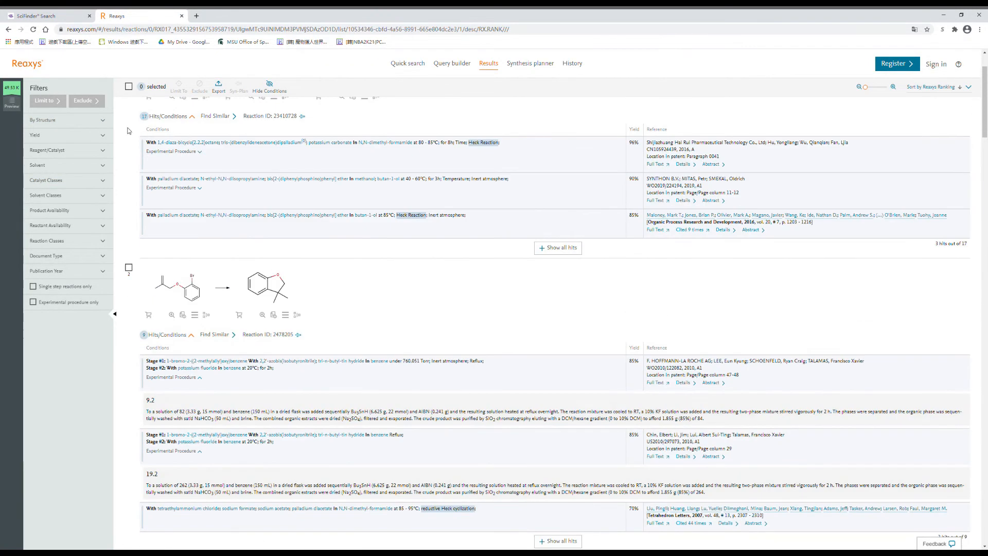
{"action": "scroll", "coordinate": [125, 130], "scroll_direction": "up", "scroll_amount": 2}
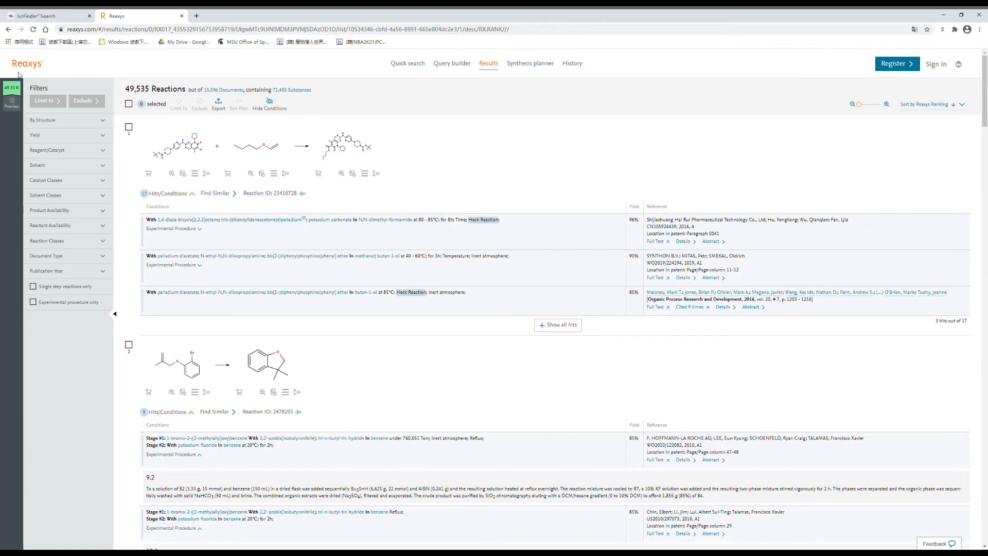
{"action": "left_click", "coordinate": [67, 120]}
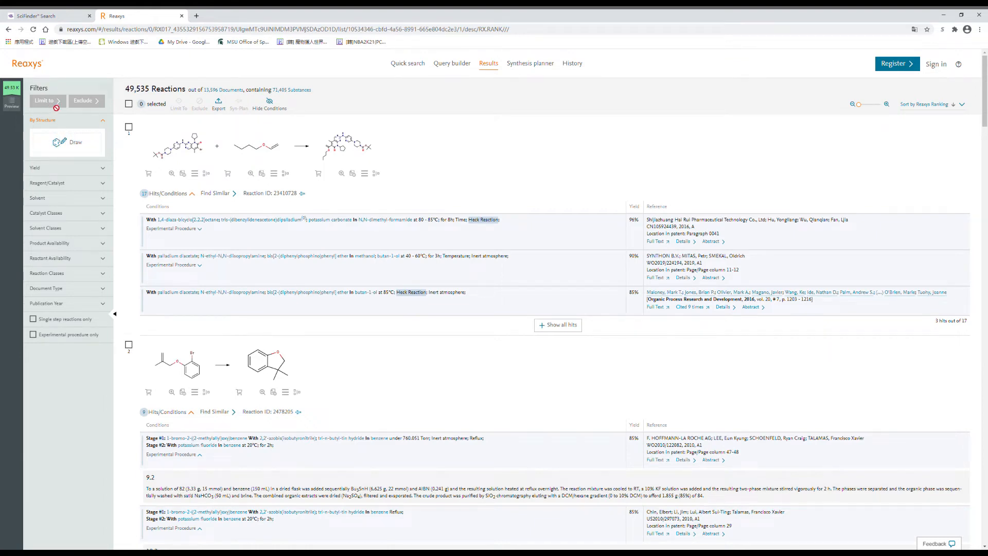
{"action": "left_click", "coordinate": [89, 171]}
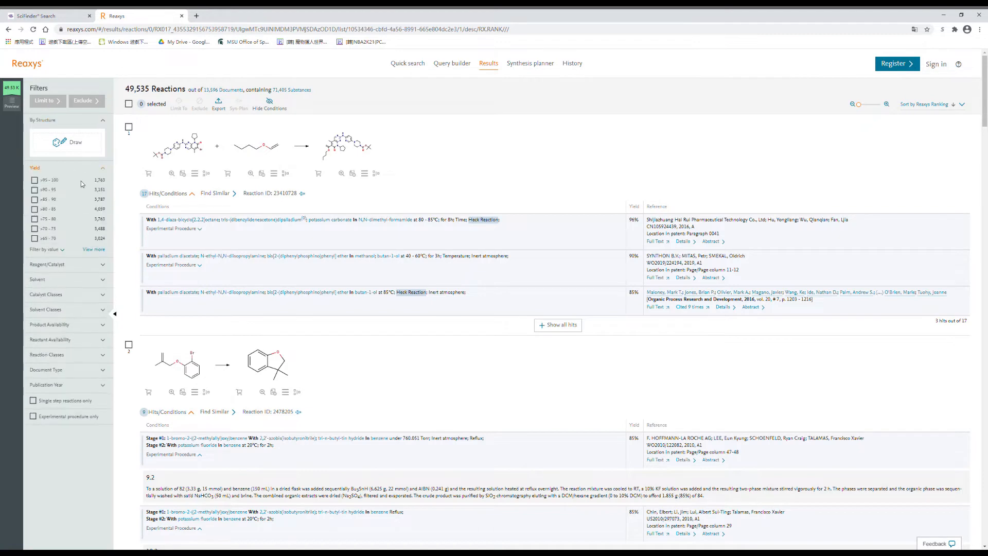
{"action": "left_click", "coordinate": [34, 180]}
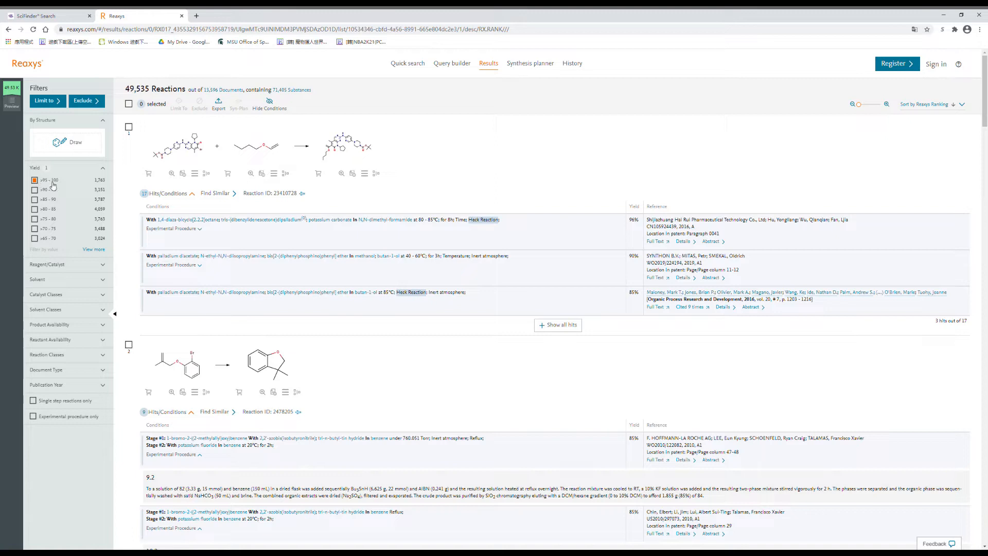
Step: Expand the reagent/catalyst and solvent filters and select palladium diacetate as the reagent/catalyst
{"action": "left_click", "coordinate": [78, 266]}
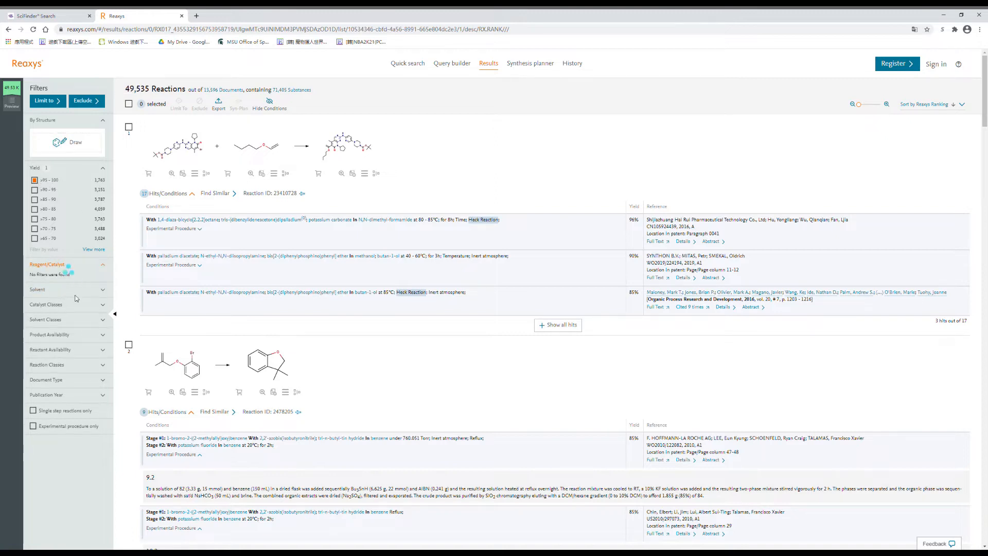
{"action": "left_click", "coordinate": [77, 291]}
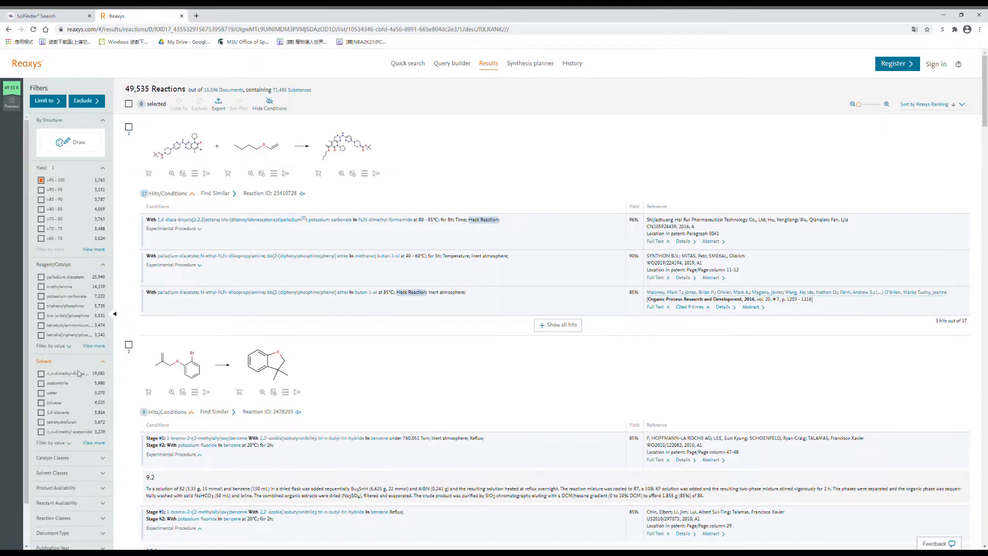
{"action": "left_click", "coordinate": [41, 278]}
Step: Examine the options of the reaction classes, product availability and solvent classes filters
{"action": "scroll", "coordinate": [59, 356], "scroll_direction": "down", "scroll_amount": 1}
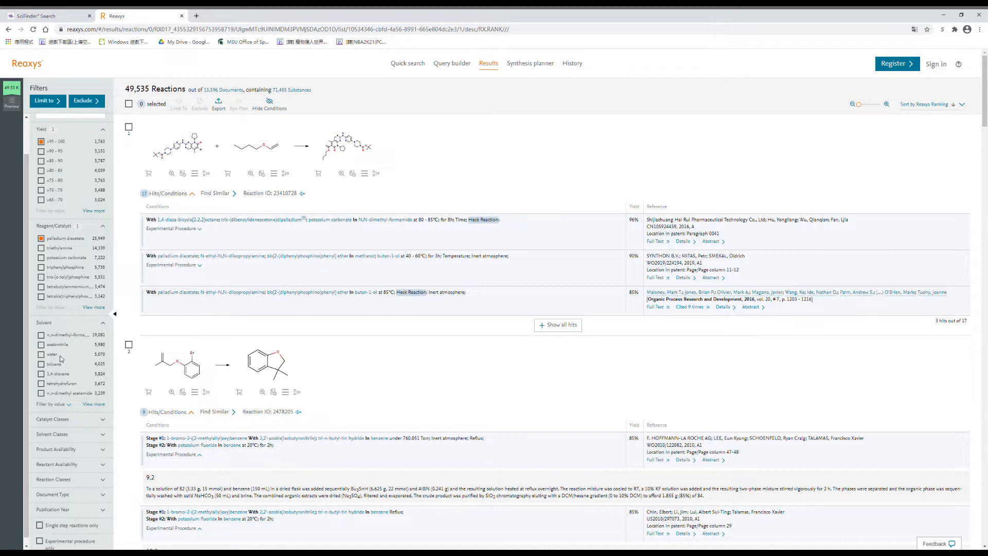
{"action": "scroll", "coordinate": [61, 359], "scroll_direction": "down", "scroll_amount": 1}
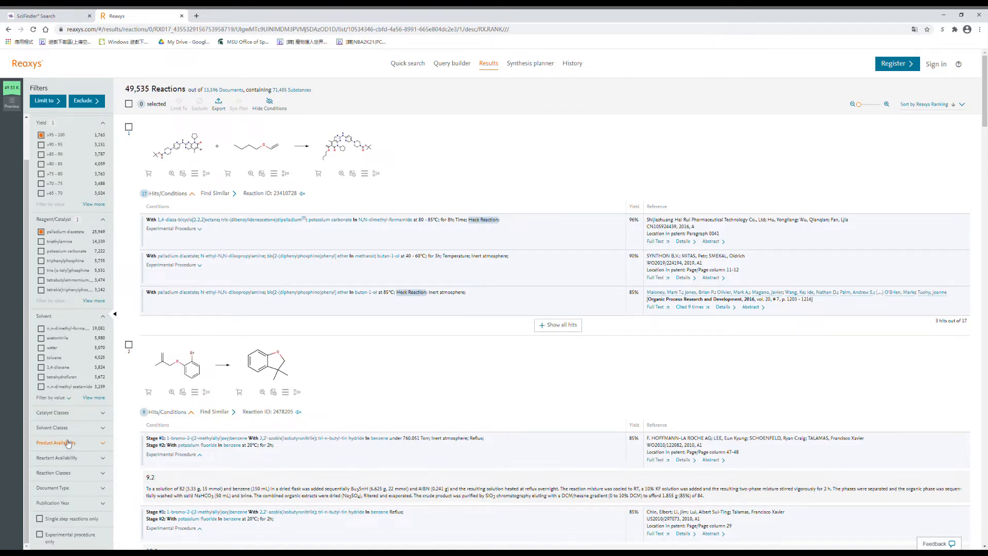
{"action": "scroll", "coordinate": [67, 435], "scroll_direction": "down", "scroll_amount": 3}
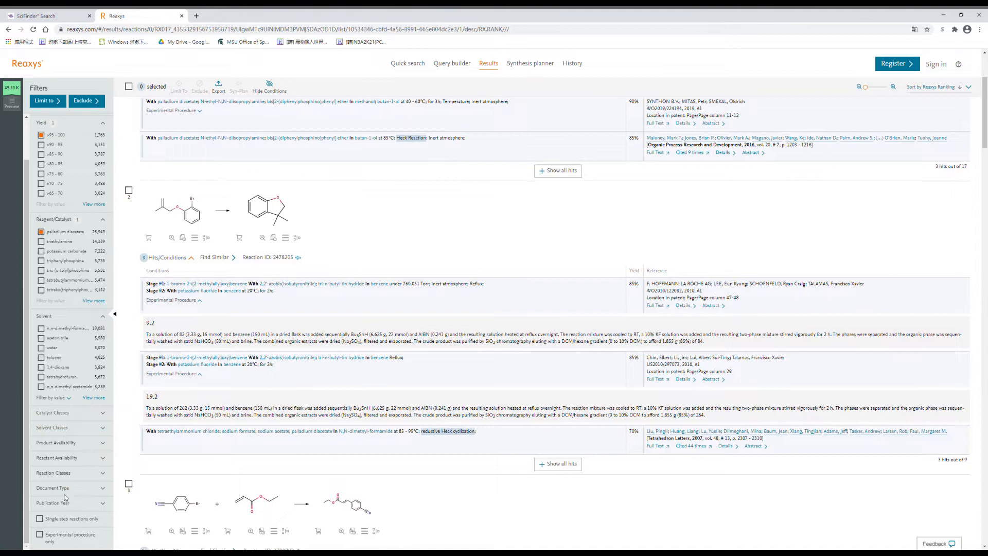
{"action": "left_click", "coordinate": [73, 474]}
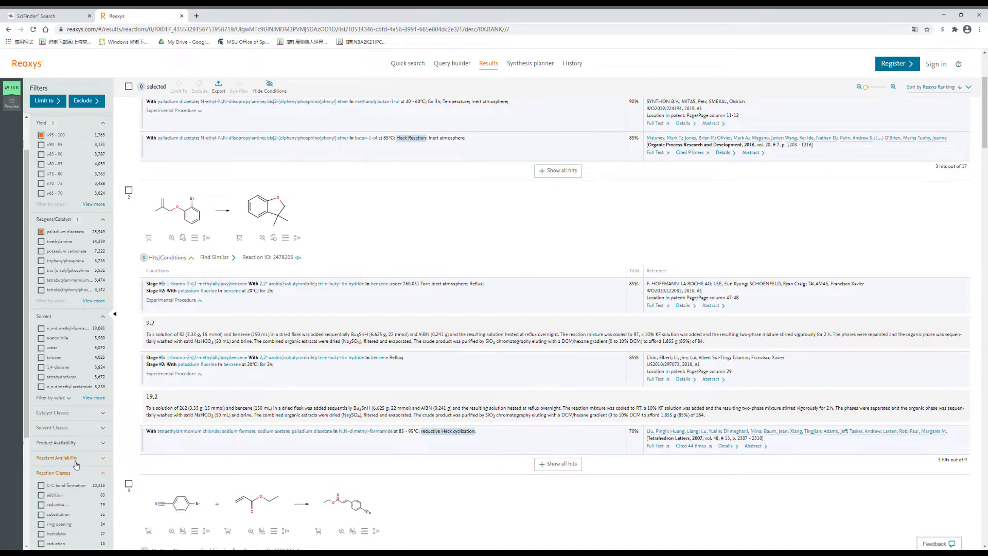
{"action": "left_click", "coordinate": [81, 447]}
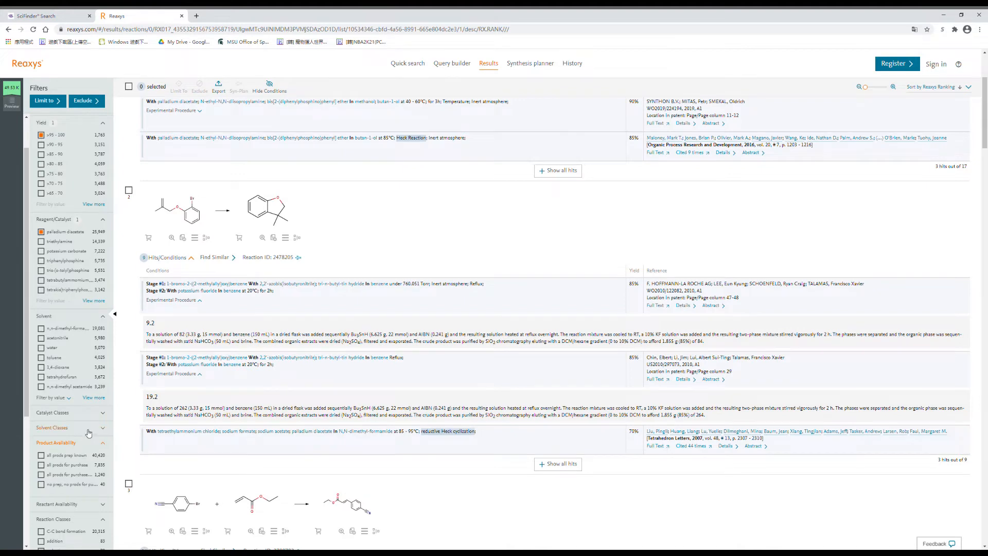
{"action": "left_click", "coordinate": [85, 430]}
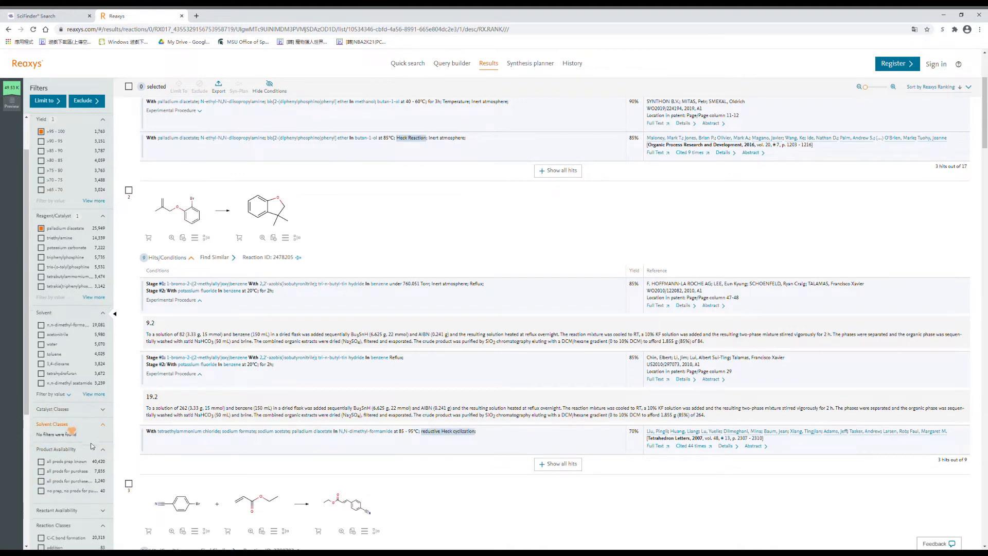
{"action": "scroll", "coordinate": [91, 435], "scroll_direction": "down", "scroll_amount": 4}
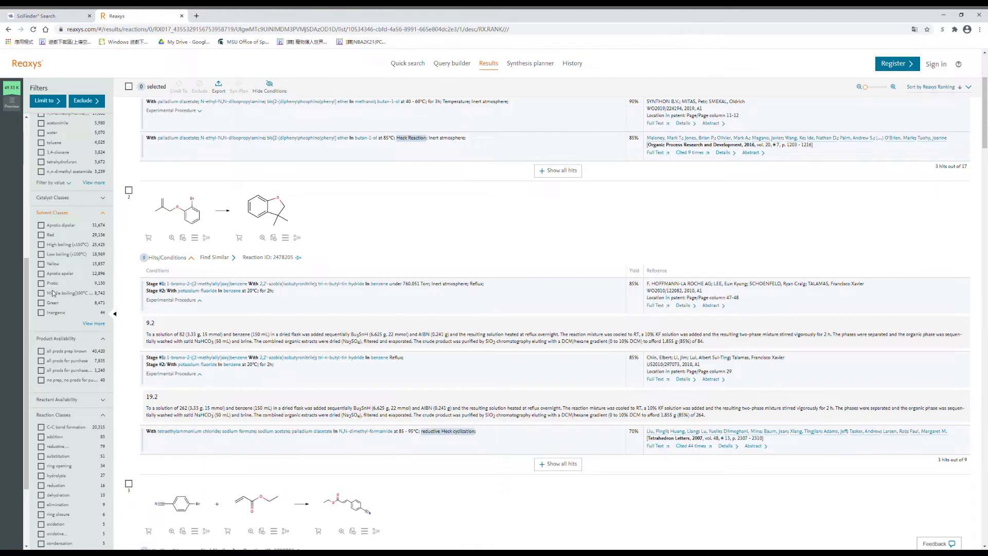
{"action": "scroll", "coordinate": [69, 360], "scroll_direction": "down", "scroll_amount": 6}
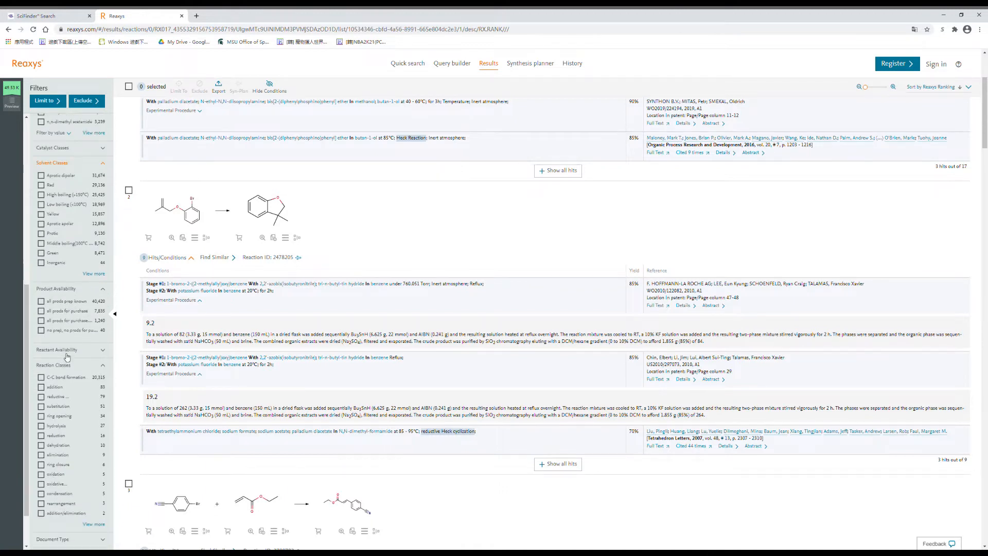
Step: Return to the quick search, clear the "heck reaction" query text and open the structure drawing editor
{"action": "scroll", "coordinate": [70, 416], "scroll_direction": "down", "scroll_amount": 4}
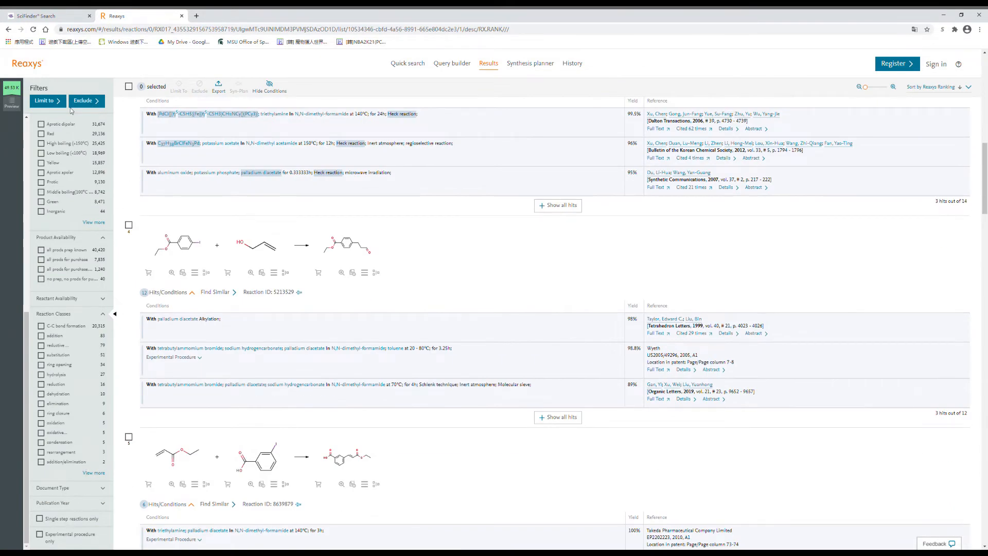
{"action": "scroll", "coordinate": [196, 272], "scroll_direction": "up", "scroll_amount": 6}
{"action": "scroll", "coordinate": [215, 166], "scroll_direction": "up", "scroll_amount": 5}
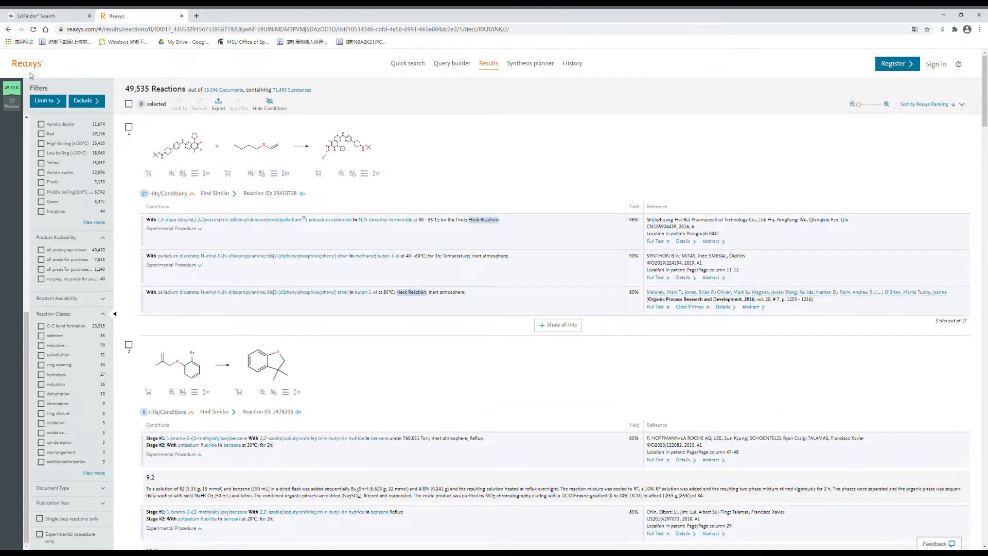
{"action": "left_click", "coordinate": [24, 65]}
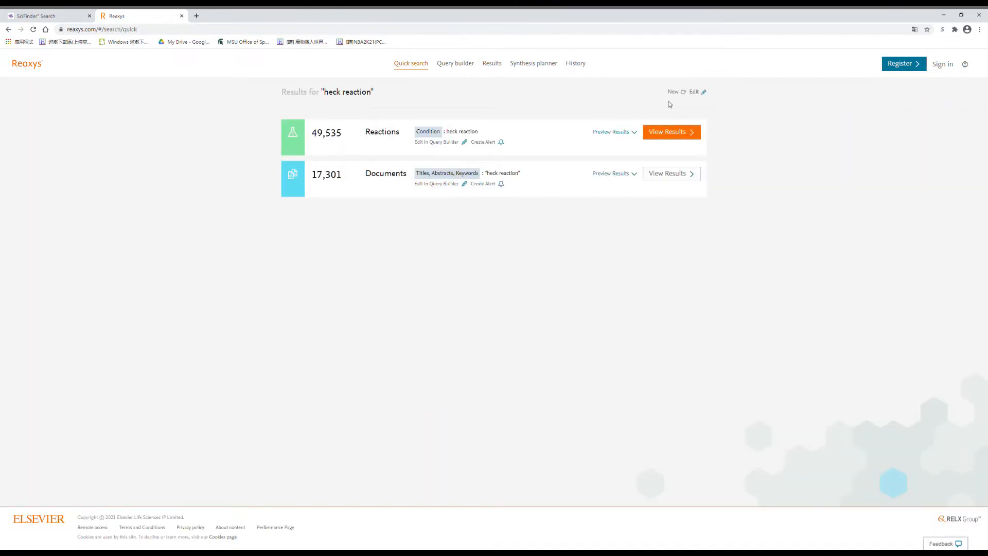
{"action": "left_click", "coordinate": [696, 93]}
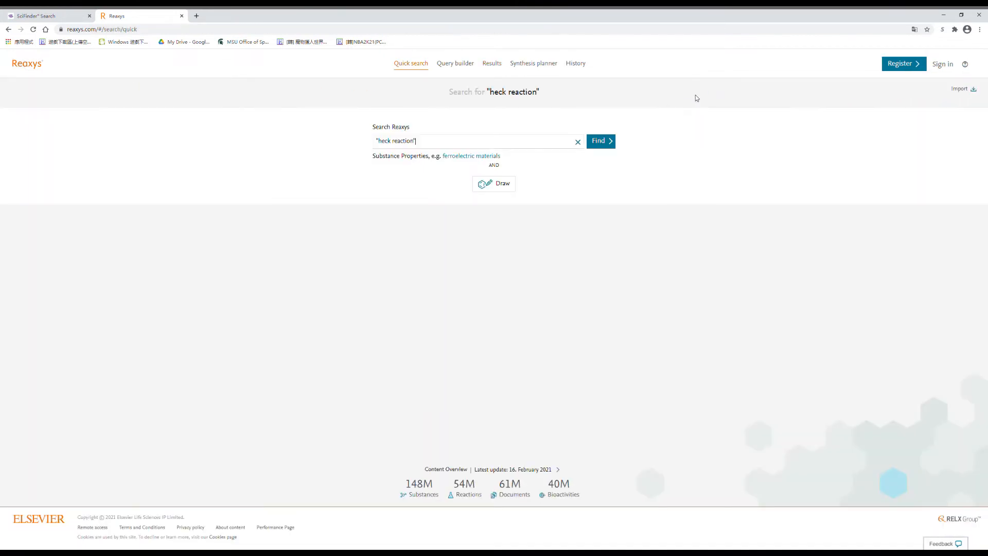
{"action": "left_click", "coordinate": [578, 143]}
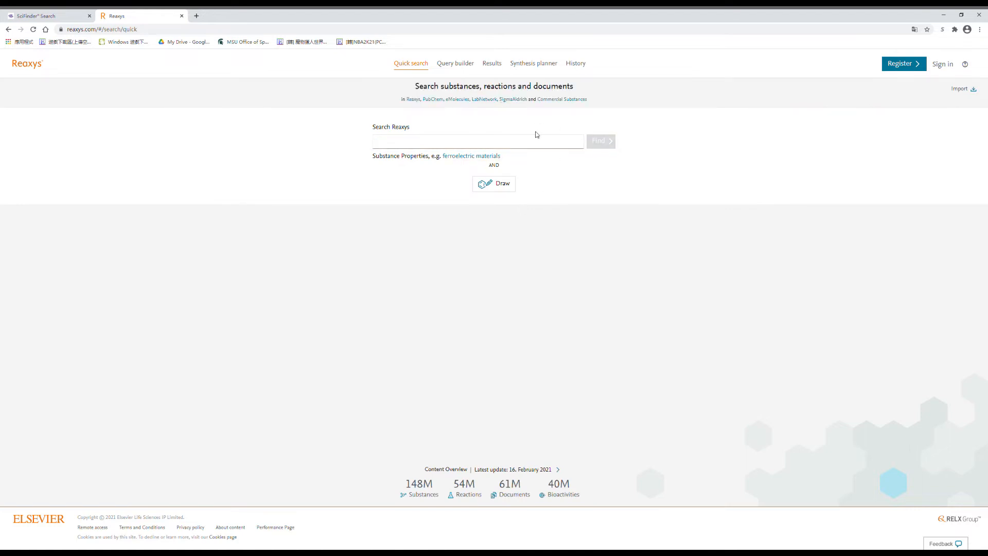
{"action": "left_click", "coordinate": [502, 184]}
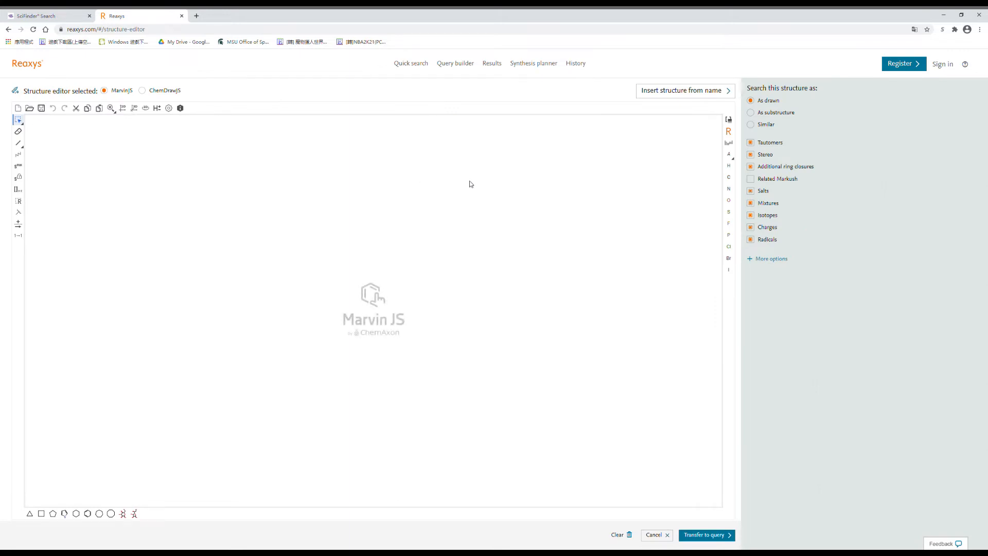
Step: Draw three separate carbon chains of different lengths on the canvas
{"action": "left_click", "coordinate": [87, 513]}
{"action": "left_click", "coordinate": [18, 143]}
{"action": "left_click", "coordinate": [87, 217]}
{"action": "mouse_move", "coordinate": [102, 215]}
{"action": "left_mouse_down"}
{"action": "mouse_move", "coordinate": [119, 233]}
{"action": "mouse_move", "coordinate": [146, 209]}
{"action": "mouse_move", "coordinate": [146, 233]}
{"action": "left_mouse_up"}
{"action": "left_click", "coordinate": [18, 154]}
{"action": "left_click_drag", "start_coordinate": [62, 236], "coordinate": [157, 261]}
{"action": "left_click_drag", "start_coordinate": [75, 269], "coordinate": [231, 286]}
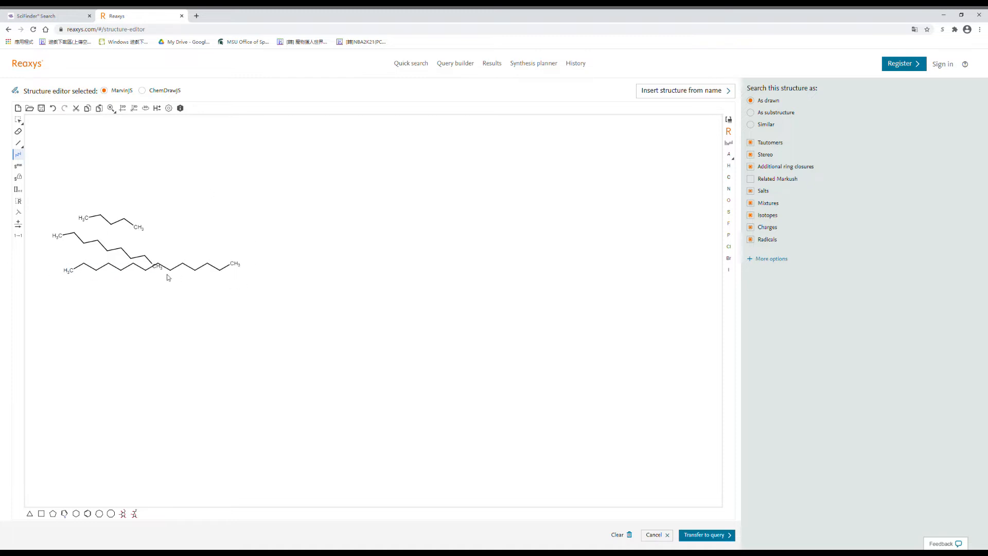
{"action": "left_click", "coordinate": [18, 189]}
{"action": "left_click_drag", "start_coordinate": [54, 191], "coordinate": [157, 231]}
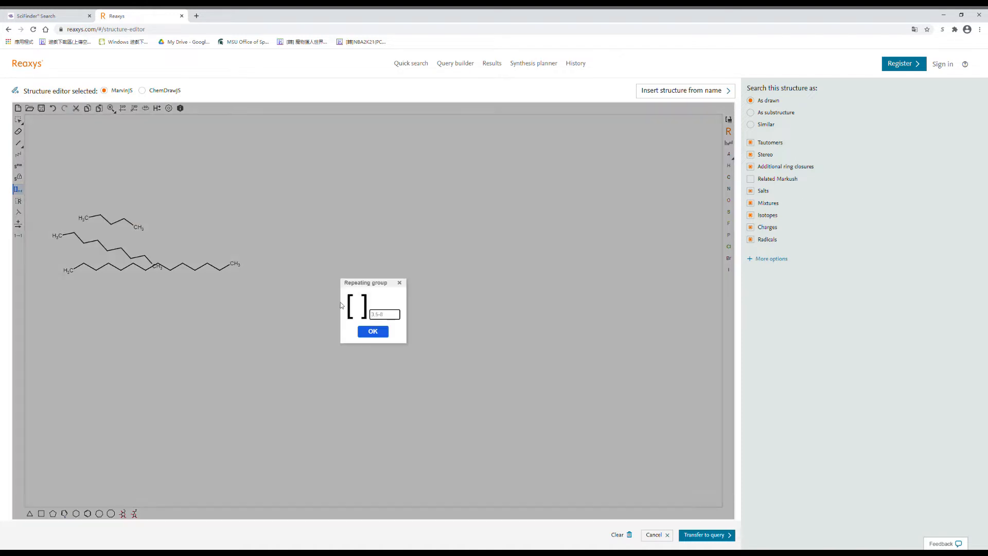
{"action": "left_click", "coordinate": [399, 283]}
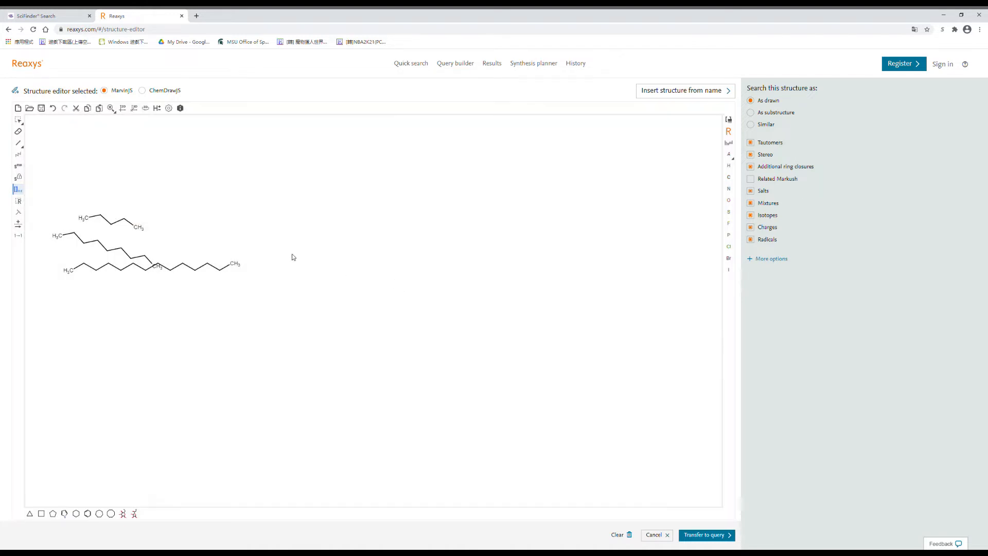
Step: Draw a three-carbon chain with a benzene ring attached to its middle carbon
{"action": "left_click", "coordinate": [18, 143]}
{"action": "left_click", "coordinate": [389, 264]}
{"action": "left_click", "coordinate": [407, 265]}
{"action": "left_click", "coordinate": [88, 513]}
{"action": "left_click", "coordinate": [388, 280]}
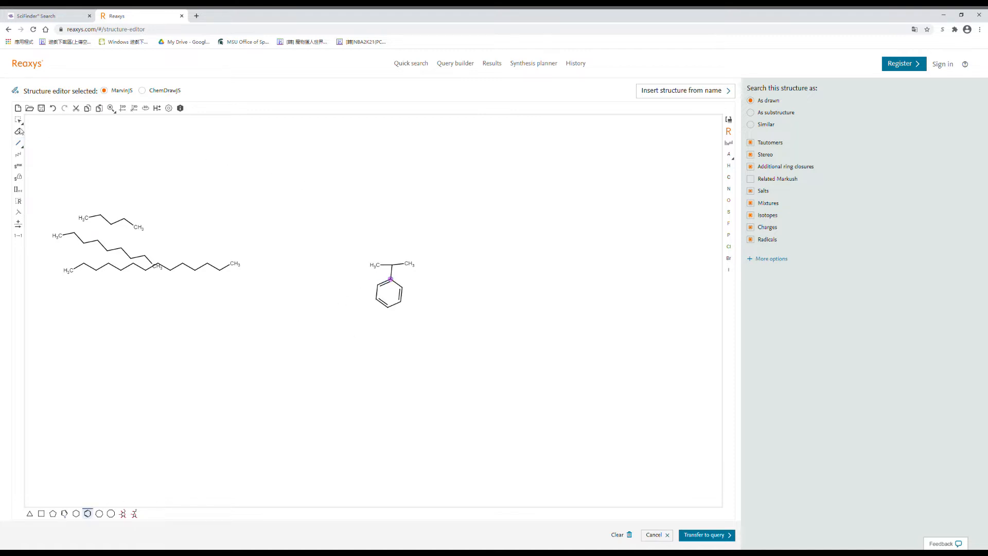
Step: Mark the middle carbon of the phenyl-substituted chain as a repeating group with a repeat count of 7
{"action": "left_click", "coordinate": [18, 189]}
{"action": "left_click_drag", "start_coordinate": [379, 245], "coordinate": [405, 276]}
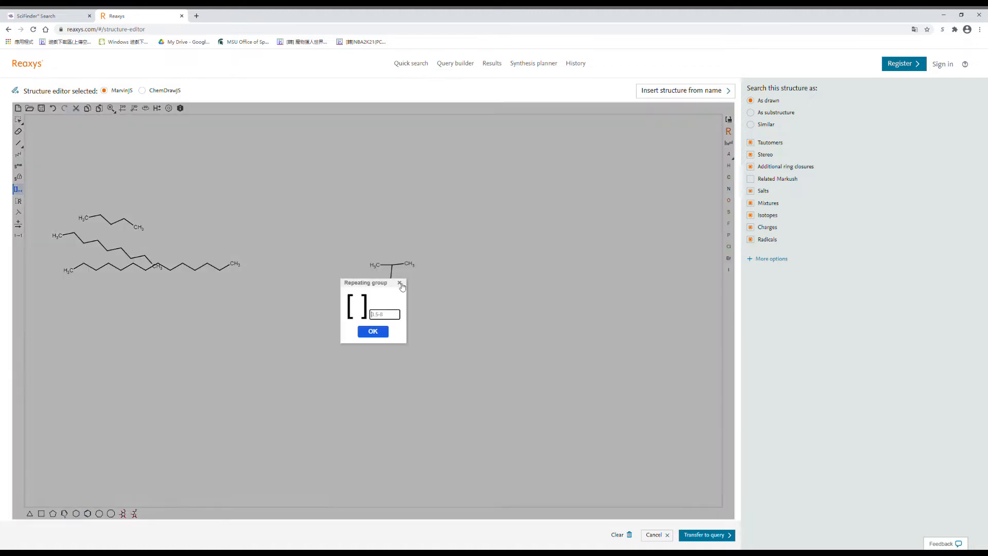
{"action": "key", "text": "Return"}
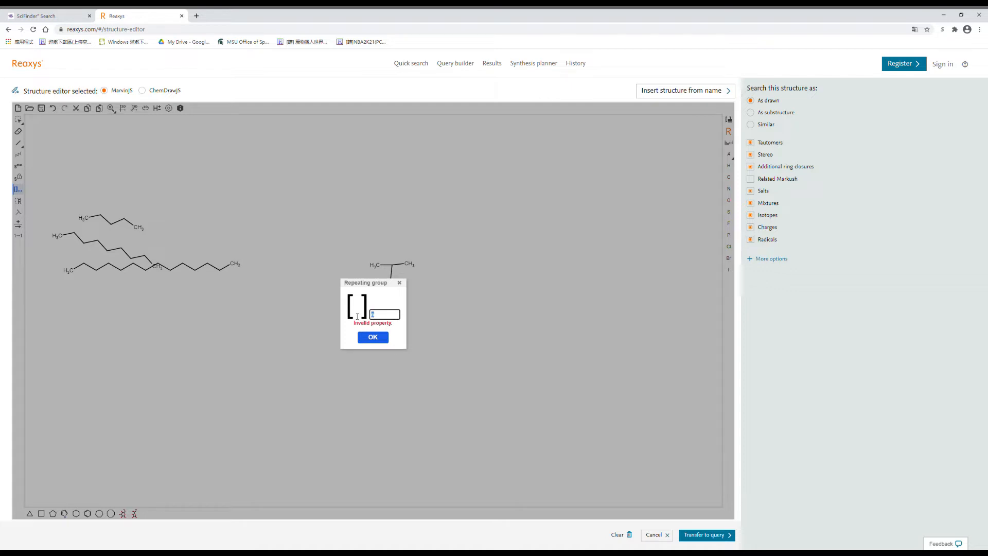
{"action": "type", "text": "7"}
{"action": "left_click", "coordinate": [374, 337]}
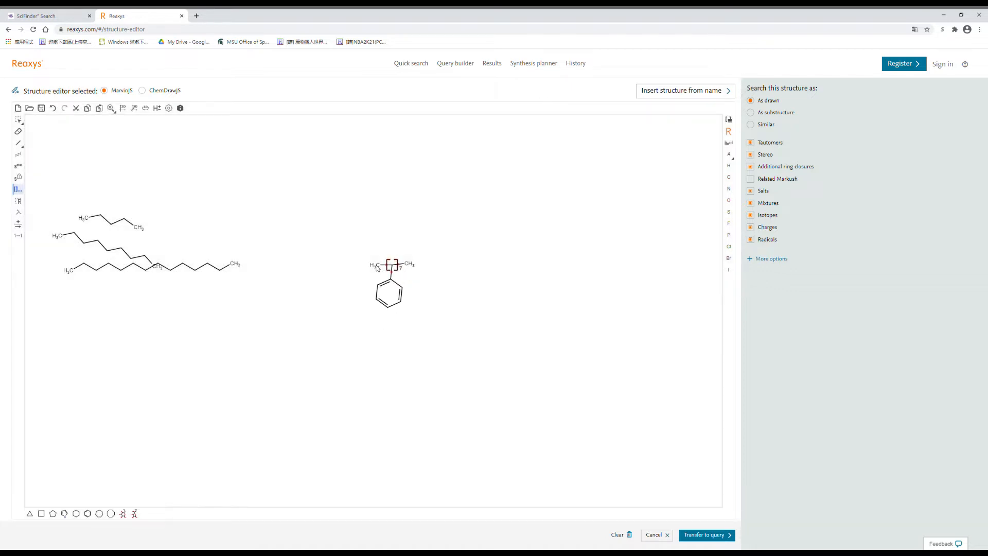
Step: Delete the carbon chains and the phenyl-substituted structure to empty the canvas
{"action": "left_click", "coordinate": [696, 537]}
{"action": "left_click", "coordinate": [18, 119]}
{"action": "left_click_drag", "start_coordinate": [289, 184], "coordinate": [351, 256]}
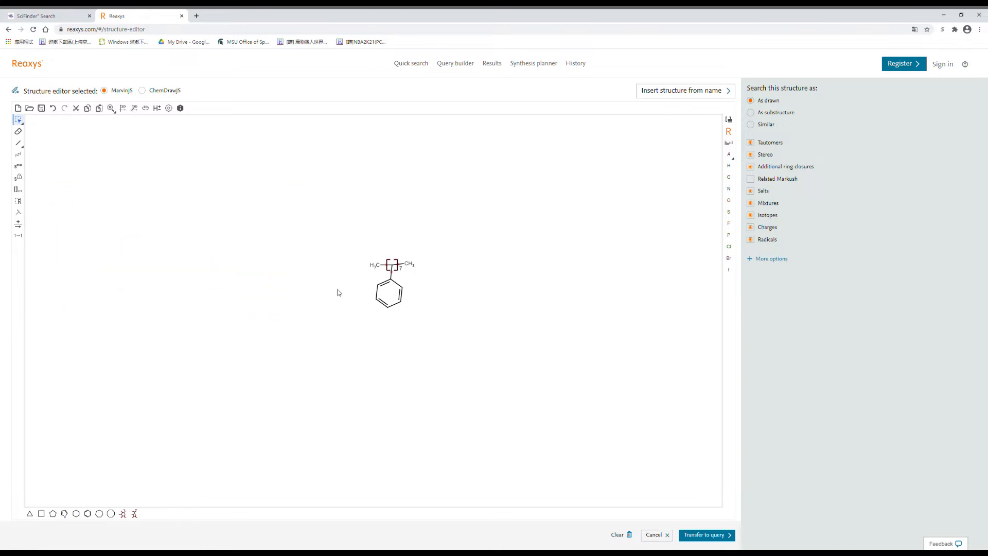
{"action": "left_click_drag", "start_coordinate": [421, 322], "coordinate": [340, 241]}
{"action": "key", "text": "Delete"}
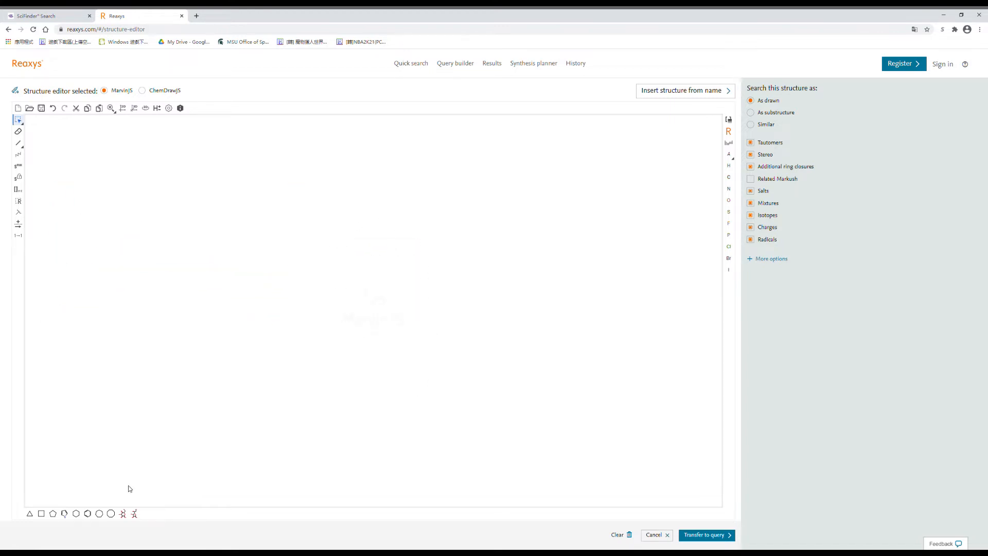
Step: Draw a benzene ring as the reactant and add a horizontal reaction arrow after it
{"action": "left_click", "coordinate": [95, 516]}
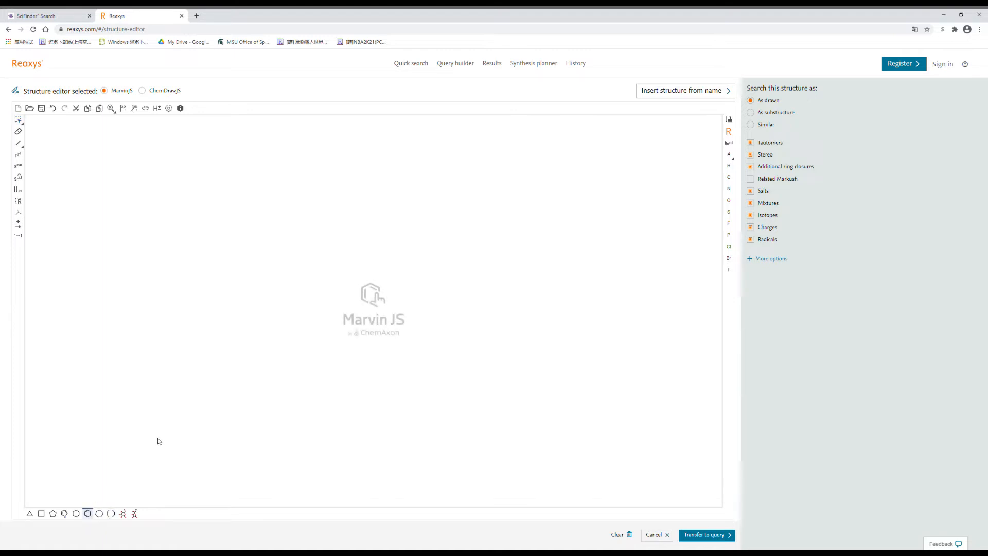
{"action": "left_click", "coordinate": [199, 298]}
{"action": "left_click", "coordinate": [18, 143]}
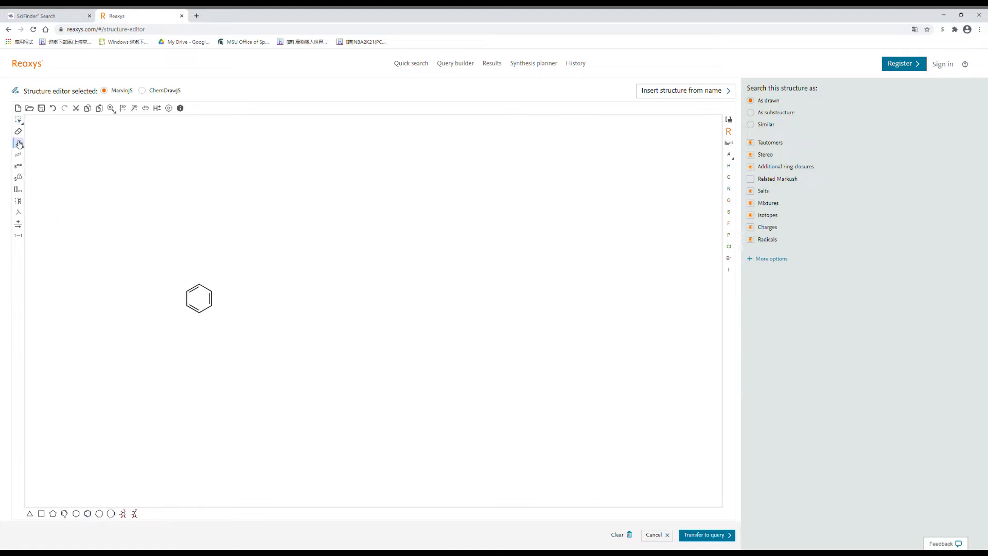
{"action": "left_click", "coordinate": [18, 224]}
{"action": "left_click_drag", "start_coordinate": [244, 306], "coordinate": [318, 303]}
Step: Draw a second benzene ring after the reaction arrow and attach the abbreviated group NO2 to form nitrobenzene
{"action": "left_click", "coordinate": [87, 514]}
{"action": "left_click", "coordinate": [364, 303]}
{"action": "left_click", "coordinate": [18, 143]}
{"action": "left_click_drag", "start_coordinate": [364, 288], "coordinate": [364, 274]}
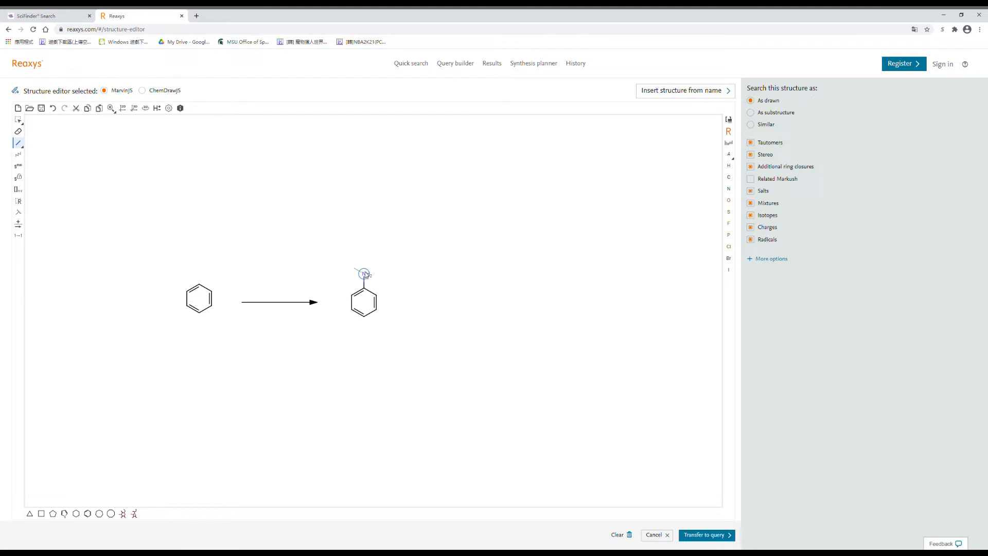
{"action": "left_click", "coordinate": [730, 119]}
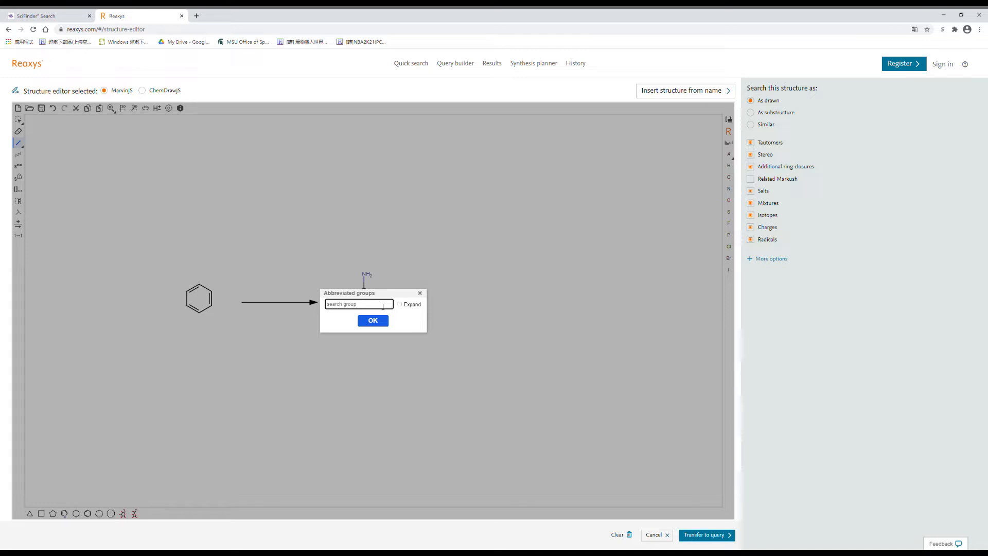
{"action": "type", "text": "no2"}
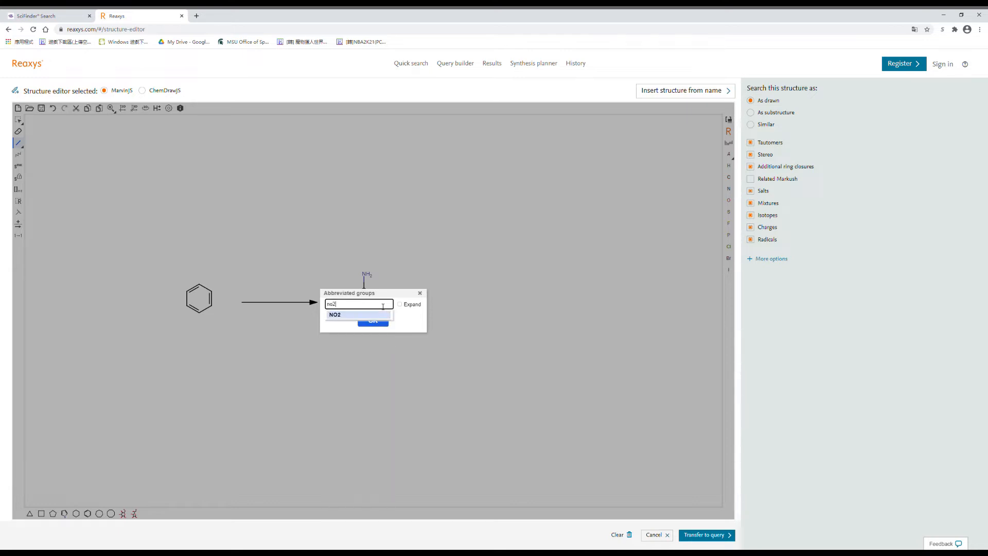
{"action": "left_click", "coordinate": [370, 315]}
{"action": "left_click", "coordinate": [371, 322]}
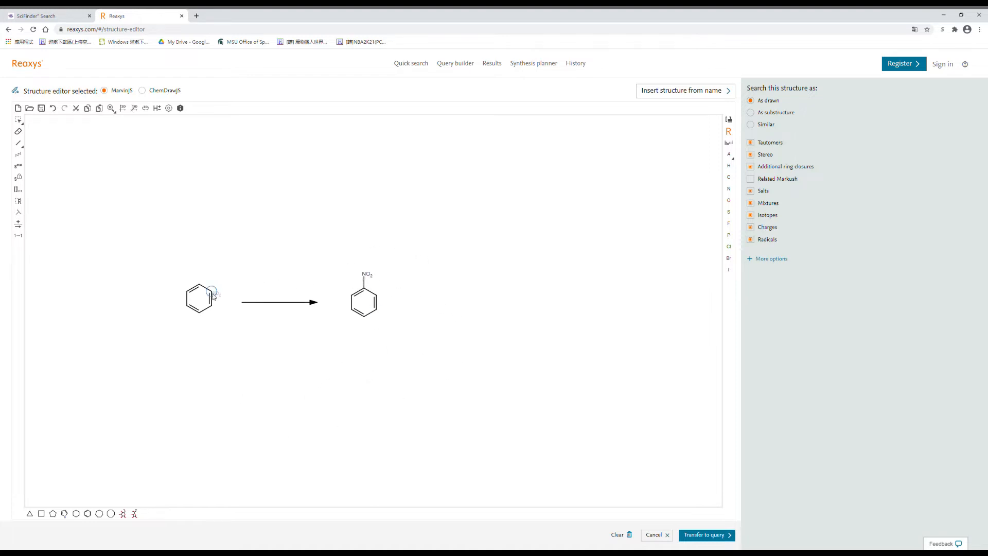
Step: Transfer the drawn benzene-to-nitrobenzene reaction to the query and run the search together with "heck reaction"
{"action": "left_click", "coordinate": [18, 120]}
{"action": "left_click", "coordinate": [703, 535]}
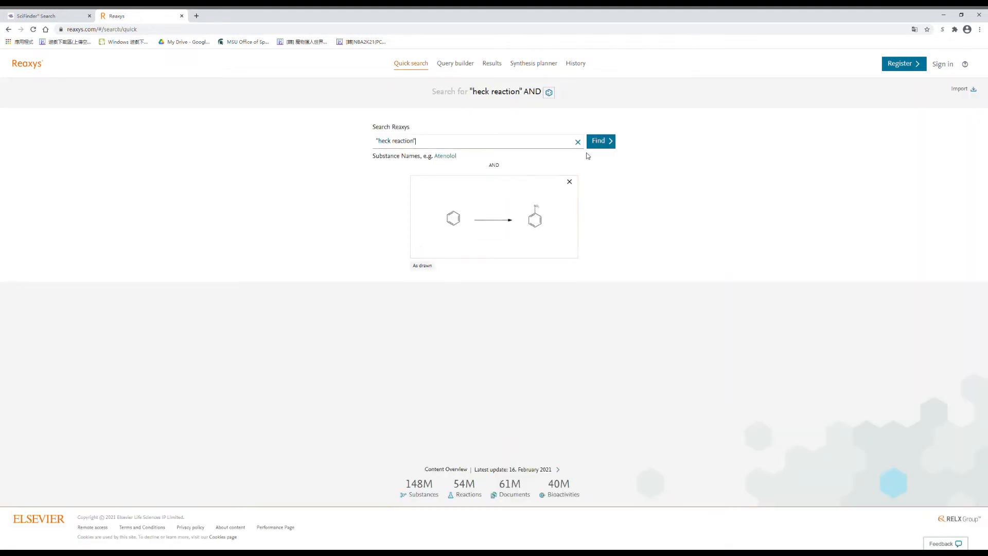
{"action": "left_click", "coordinate": [595, 140]}
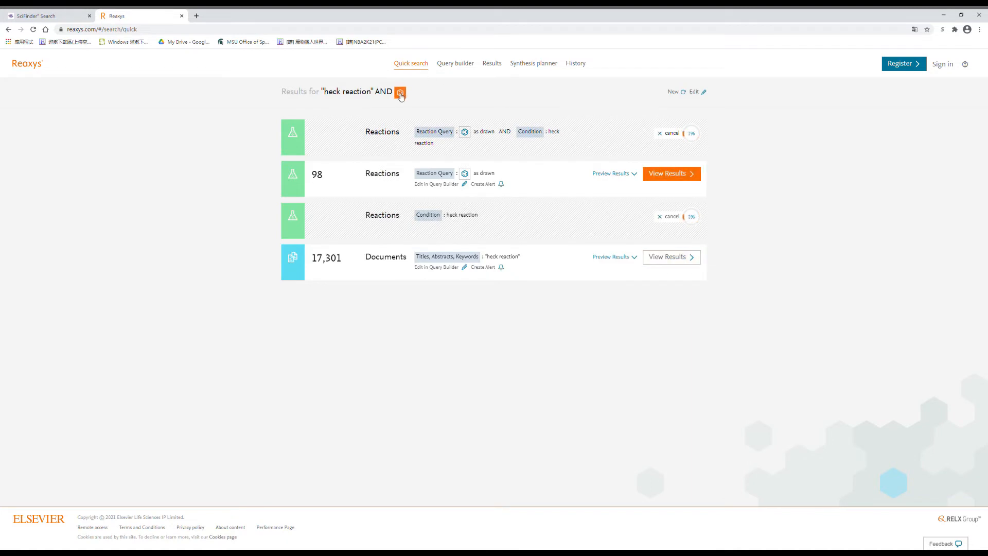
Step: Edit the query to remove the "heck reaction" text and search with the drawn reaction alone
{"action": "left_click", "coordinate": [698, 92]}
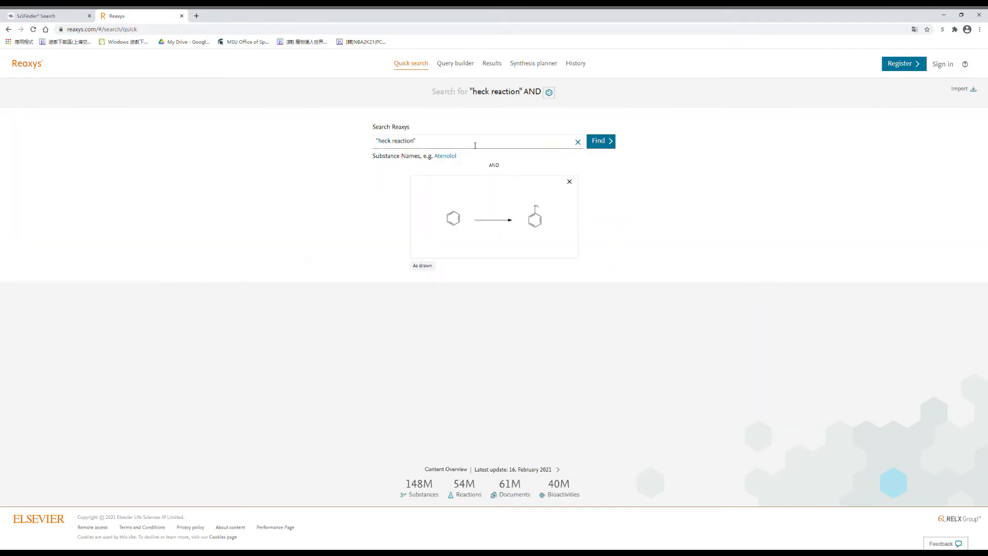
{"action": "key", "text": "BackSpace"}
{"action": "key", "text": "BackSpace"}
{"action": "key", "text": "BackSpace"}
{"action": "key", "text": "BackSpace"}
{"action": "key", "text": "BackSpace"}
{"action": "key", "text": "BackSpace"}
{"action": "key", "text": "BackSpace"}
{"action": "key", "text": "BackSpace"}
{"action": "key", "text": "BackSpace"}
{"action": "key", "text": "BackSpace"}
{"action": "key", "text": "BackSpace"}
{"action": "key", "text": "BackSpace"}
{"action": "key", "text": "BackSpace"}
{"action": "key", "text": "BackSpace"}
{"action": "key", "text": "BackSpace"}
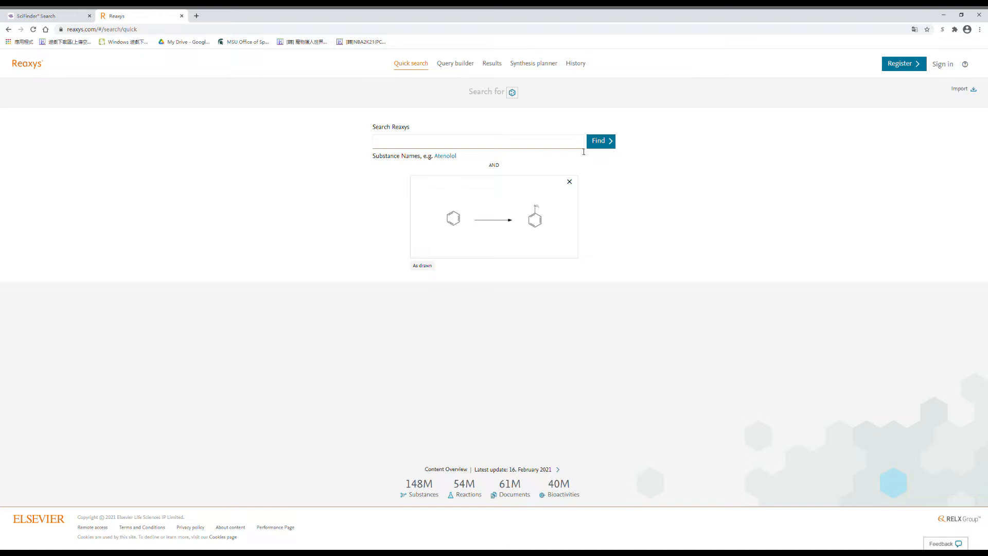
{"action": "left_click", "coordinate": [600, 143]}
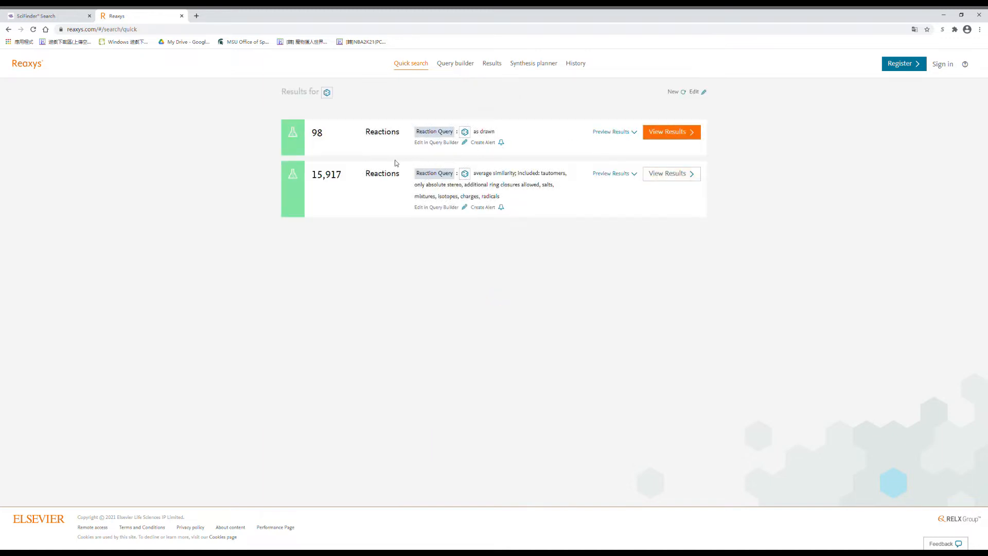
Step: Compare the hit counts of the as-drawn and average-similarity searches, and view the results of the as-drawn reaction query
{"action": "double_click", "coordinate": [318, 135]}
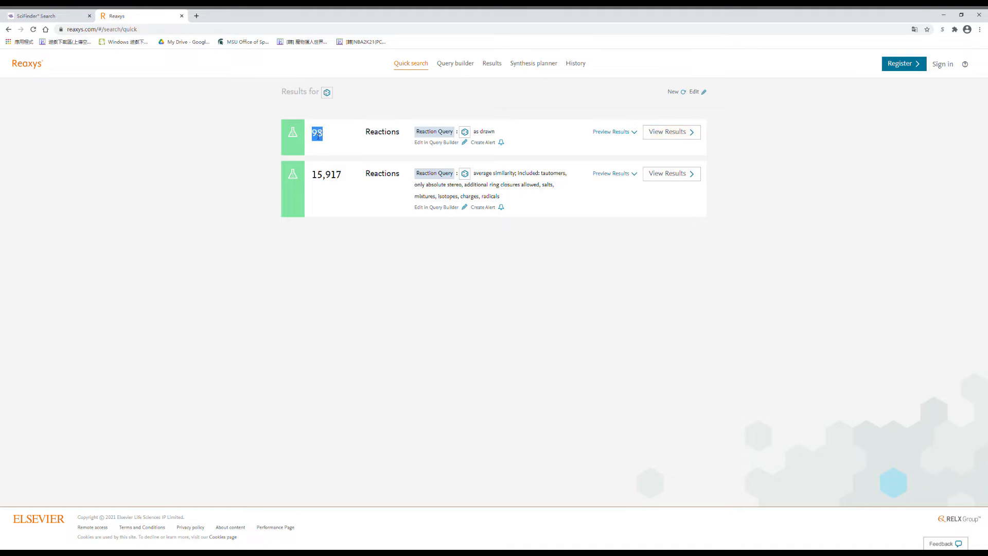
{"action": "left_click", "coordinate": [346, 140]}
{"action": "left_click_drag", "start_coordinate": [346, 178], "coordinate": [314, 177]}
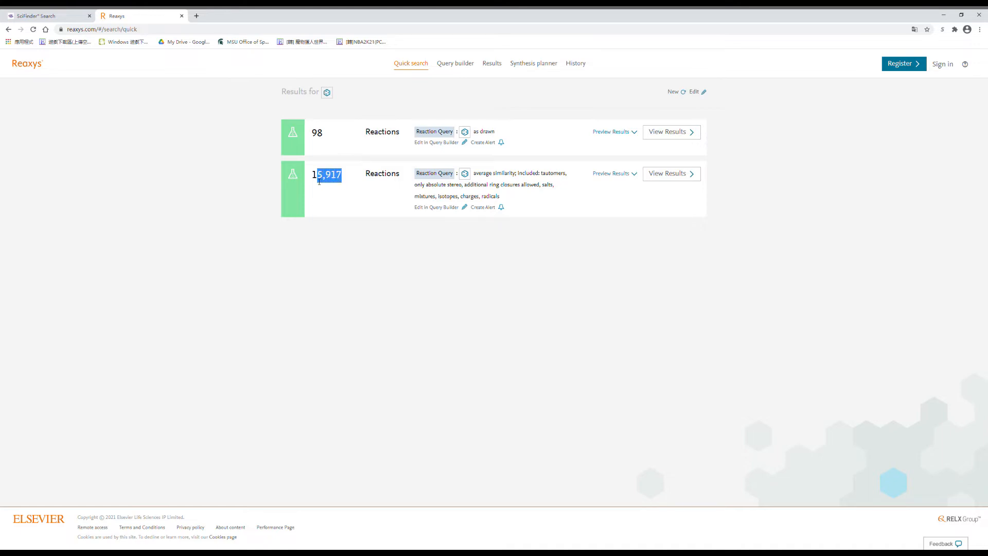
{"action": "left_click", "coordinate": [387, 194]}
{"action": "left_click", "coordinate": [670, 135]}
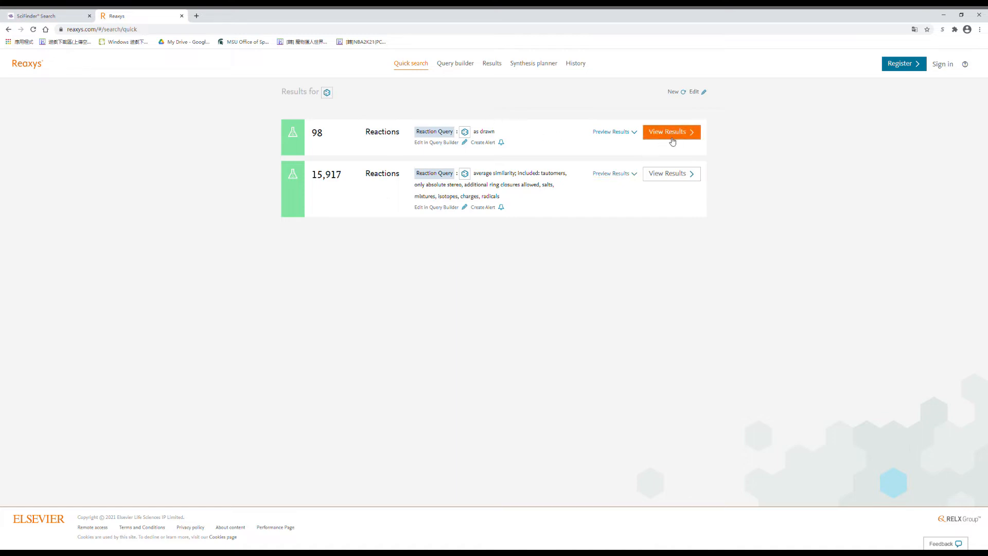
{"action": "left_click", "coordinate": [667, 132]}
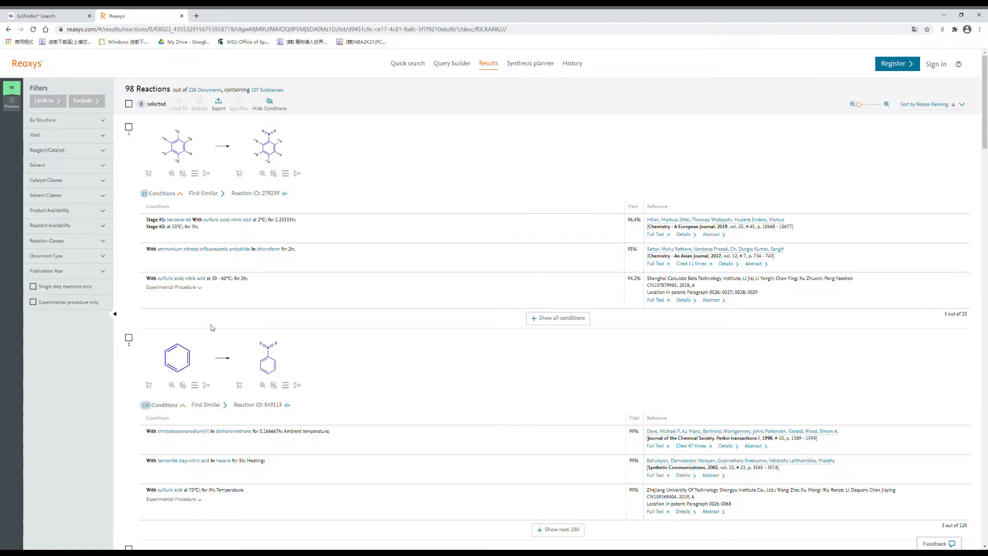
Step: Browse the matching reactions and read the experimental procedure for the first reaction's sulfuric acid and nitric acid conditions at 30 - 60°C
{"action": "scroll", "coordinate": [239, 248], "scroll_direction": "down", "scroll_amount": 5}
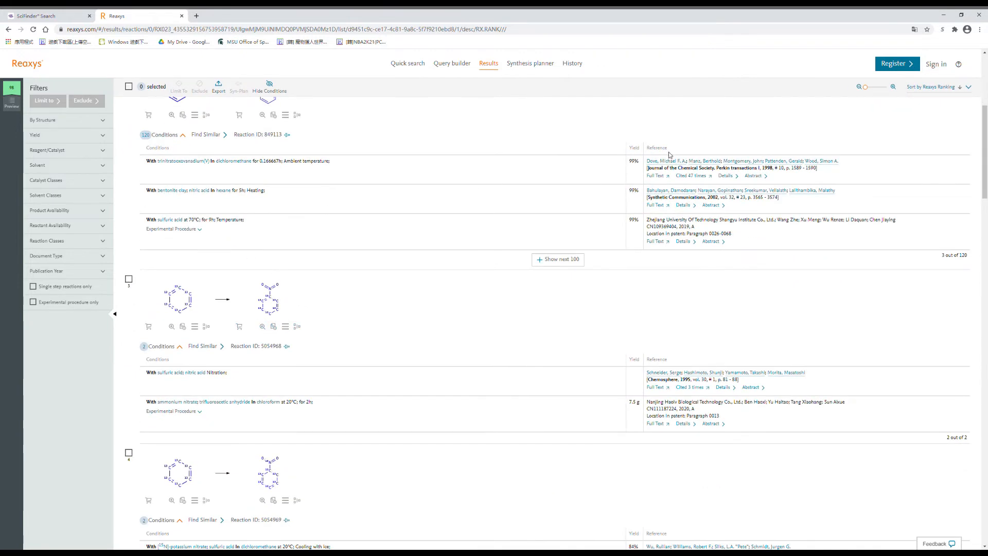
{"action": "scroll", "coordinate": [326, 210], "scroll_direction": "down", "scroll_amount": 1}
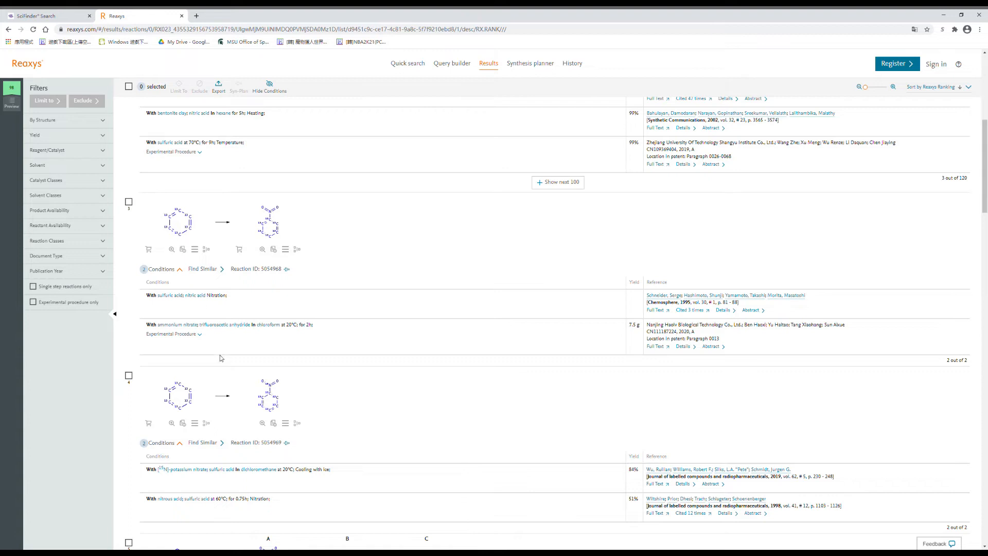
{"action": "scroll", "coordinate": [221, 314], "scroll_direction": "down", "scroll_amount": 1}
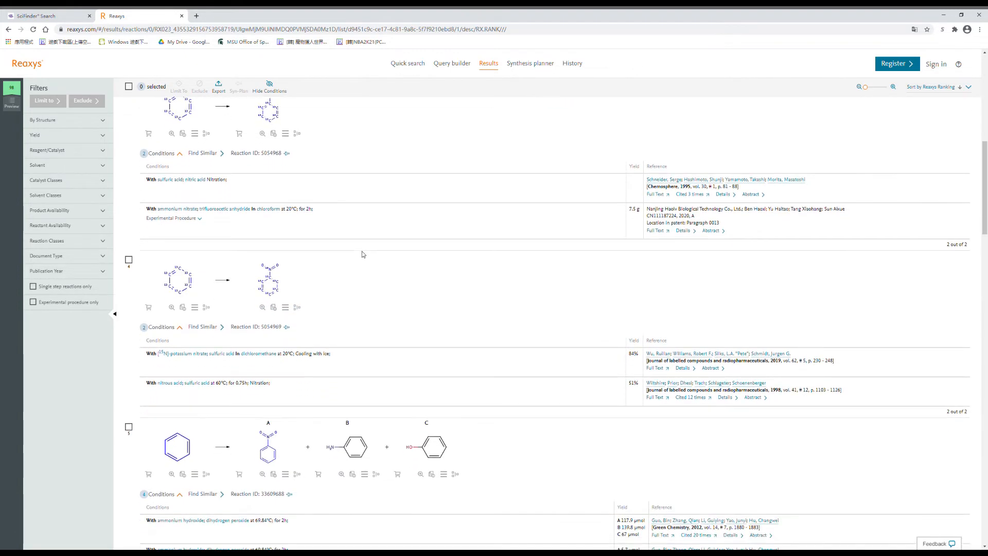
{"action": "scroll", "coordinate": [370, 287], "scroll_direction": "up", "scroll_amount": 3}
{"action": "scroll", "coordinate": [370, 289], "scroll_direction": "up", "scroll_amount": 3}
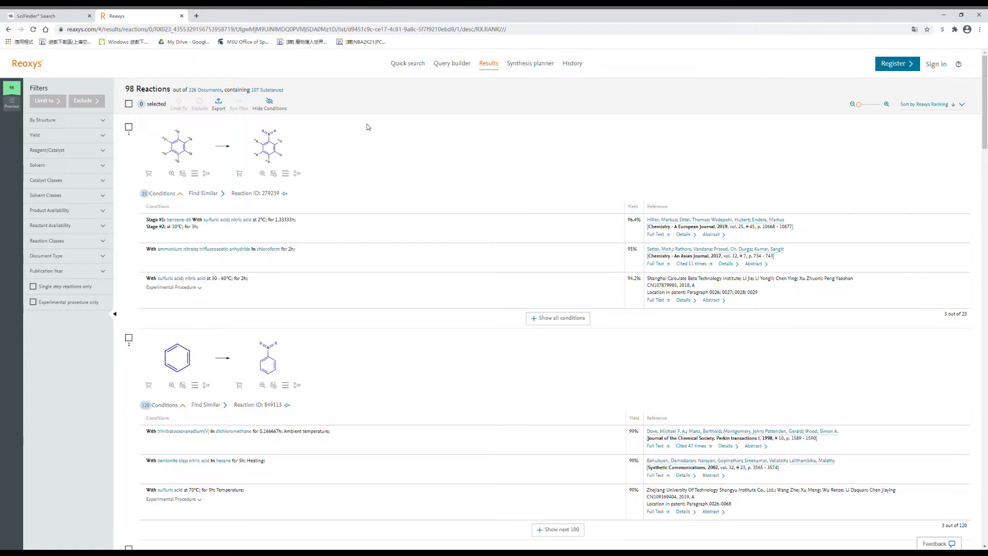
{"action": "left_click", "coordinate": [198, 292]}
{"action": "left_click_drag", "start_coordinate": [625, 337], "coordinate": [152, 333]}
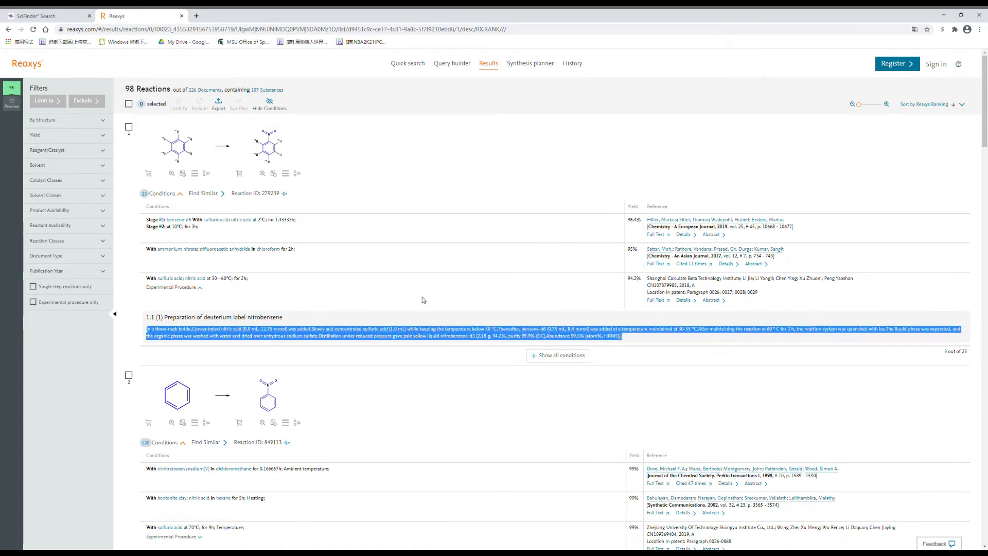
Step: Collapse the first reaction's experimental procedure and examine the Reagent/Catalyst and Solvent filter options
{"action": "left_click", "coordinate": [493, 323]}
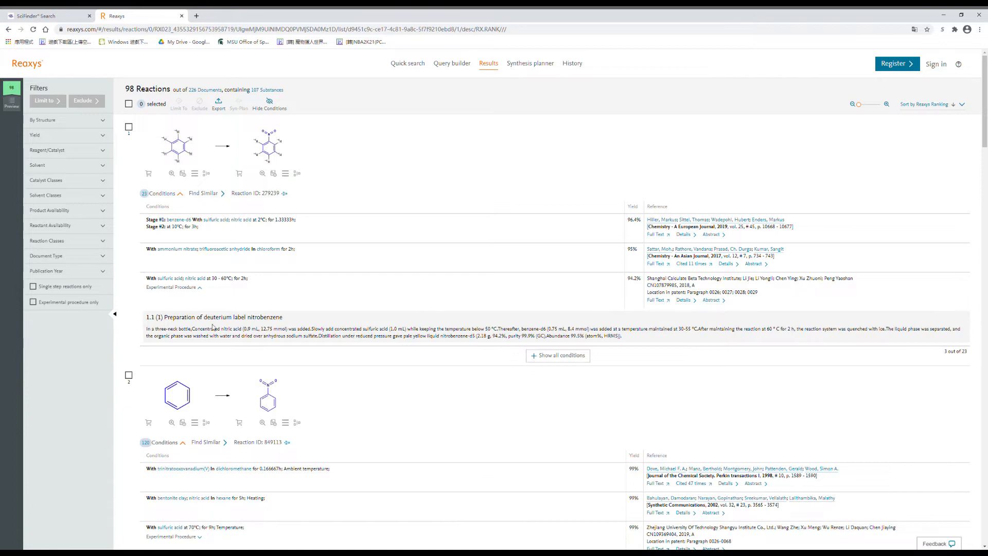
{"action": "left_click", "coordinate": [180, 288]}
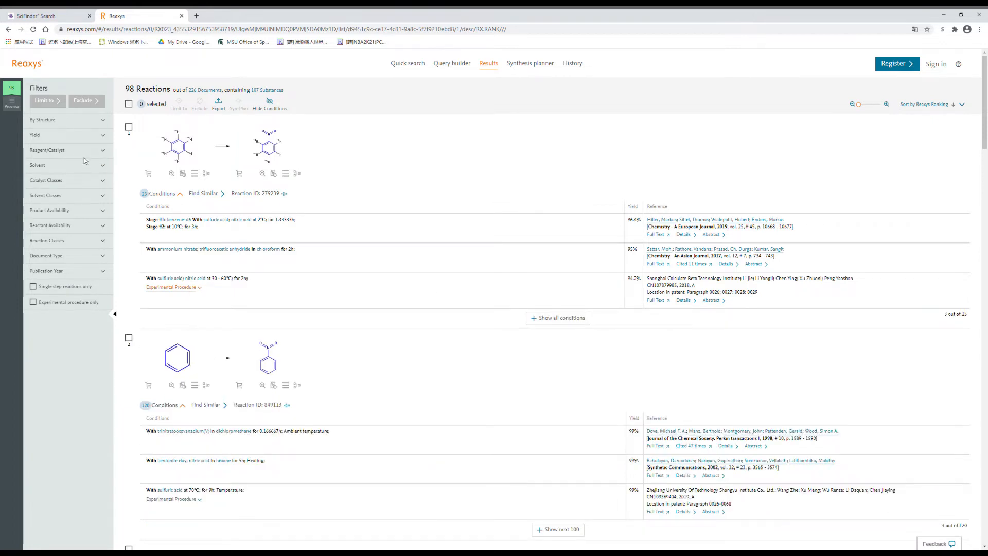
{"action": "left_click", "coordinate": [70, 156]}
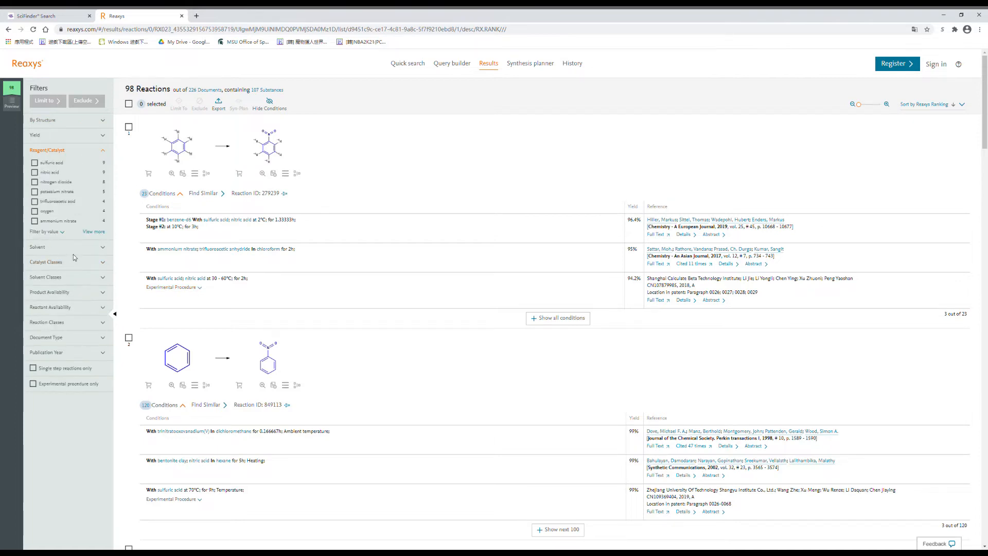
{"action": "left_click", "coordinate": [81, 252]}
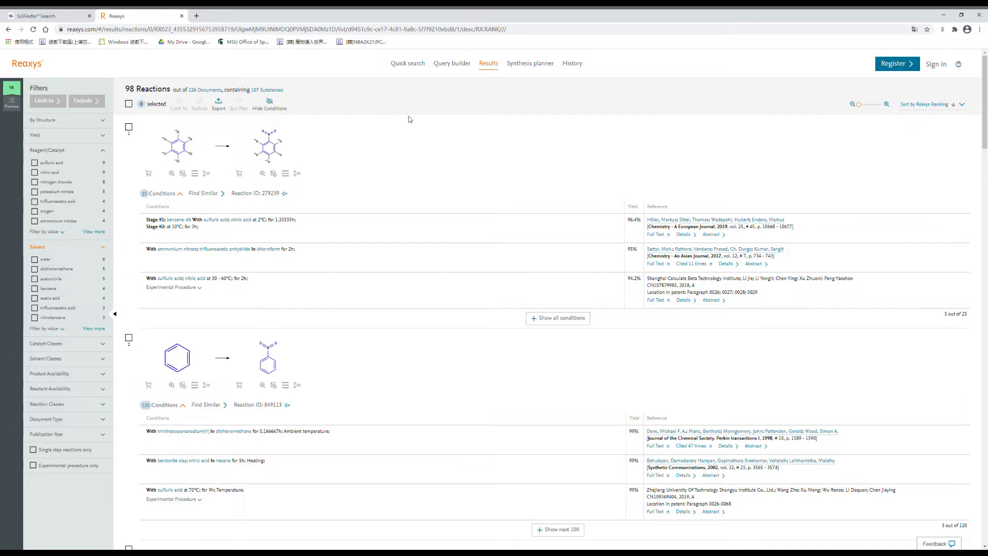
Step: View the average-similarity reaction results and return to the search overview to check that query's similarity criteria
{"action": "left_click", "coordinate": [26, 64]}
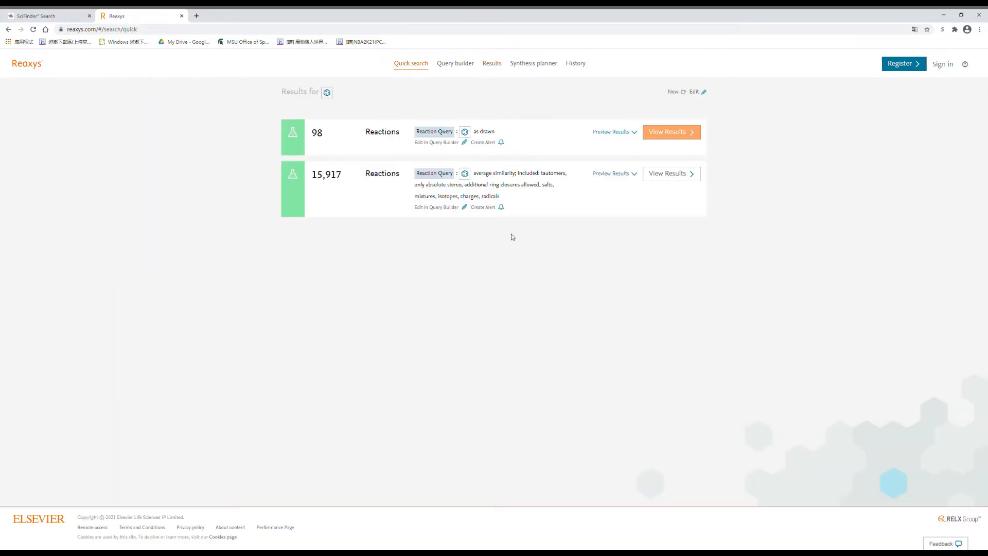
{"action": "left_click", "coordinate": [661, 177]}
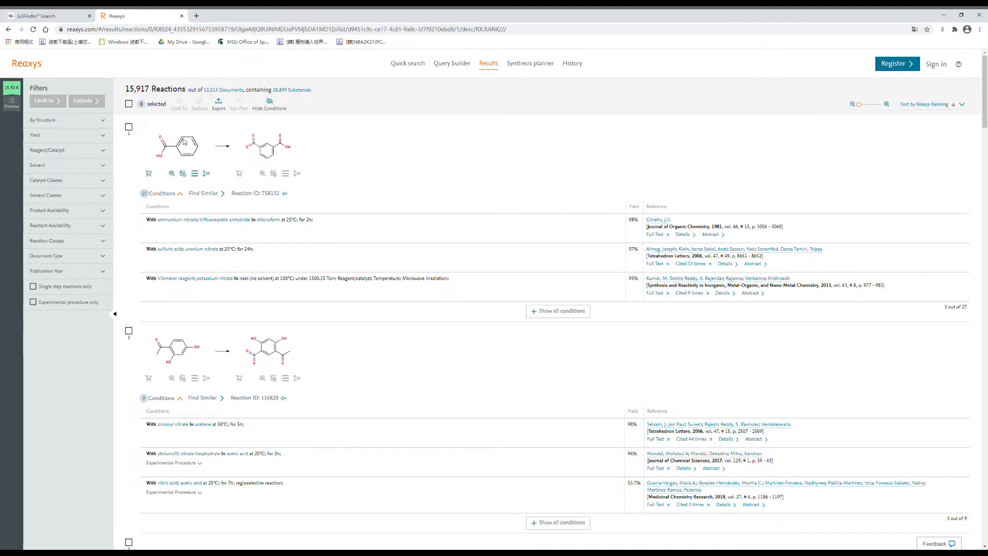
{"action": "left_click_drag", "start_coordinate": [130, 90], "coordinate": [161, 93]}
{"action": "left_click", "coordinate": [37, 65]}
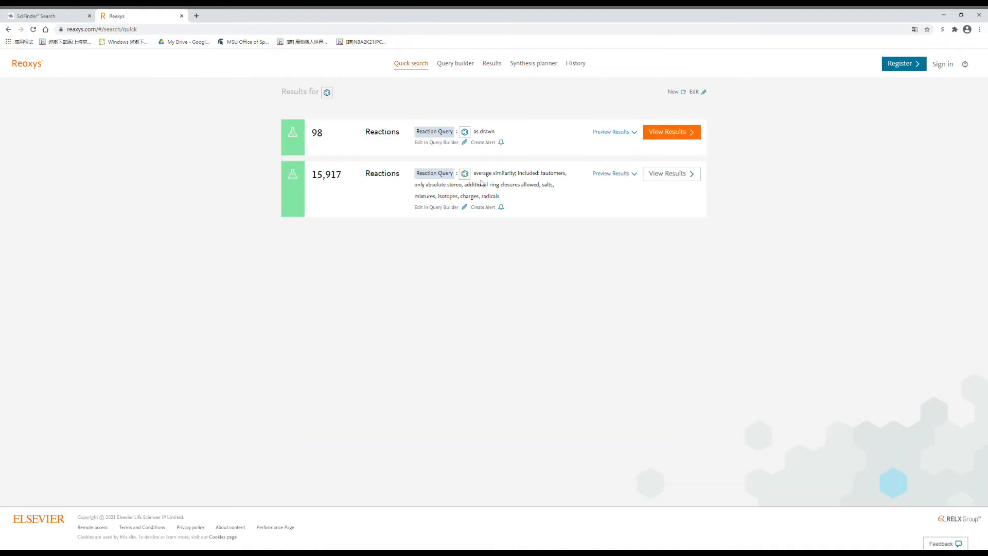
{"action": "left_click_drag", "start_coordinate": [479, 178], "coordinate": [515, 181]}
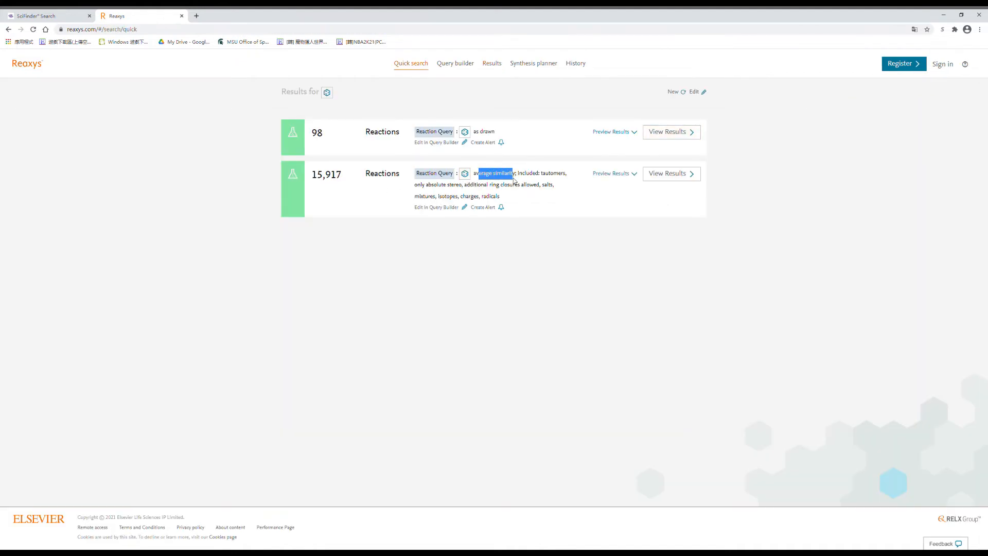
{"action": "left_click", "coordinate": [514, 180]}
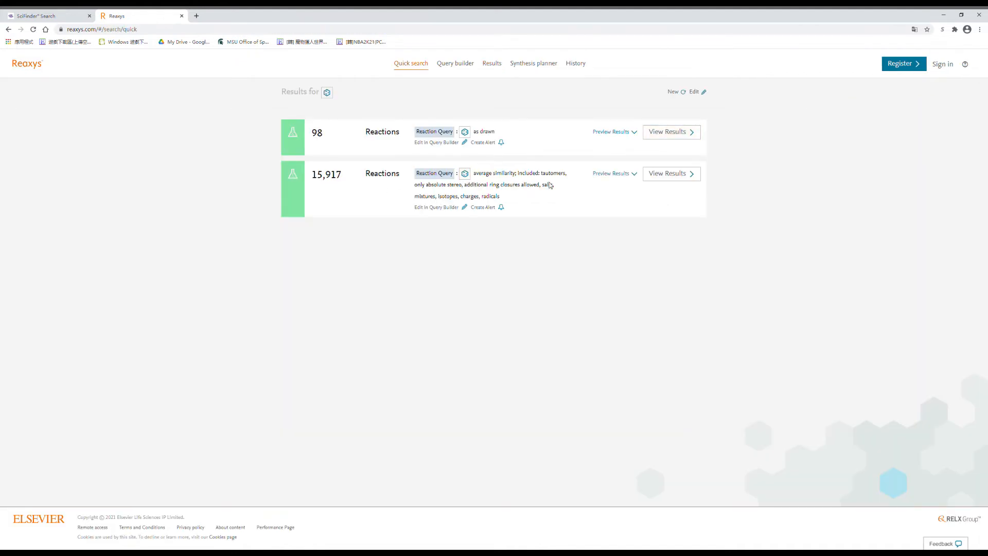
Step: Reopen the average-similarity results, browse the substituted-benzene nitration reactions and their conditions, and go back to the search overview
{"action": "left_click", "coordinate": [686, 180]}
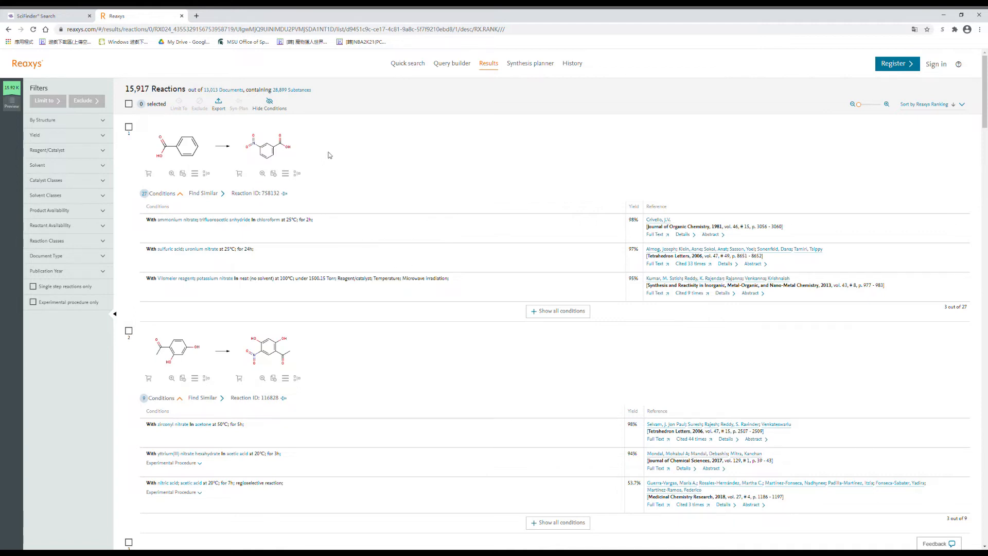
{"action": "scroll", "coordinate": [313, 367], "scroll_direction": "down", "scroll_amount": 2}
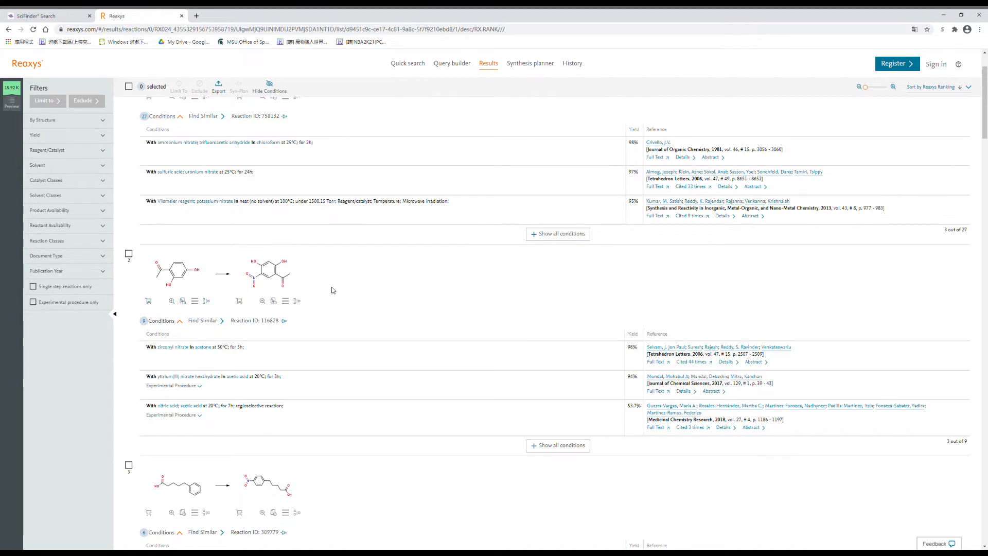
{"action": "scroll", "coordinate": [245, 394], "scroll_direction": "down", "scroll_amount": 3}
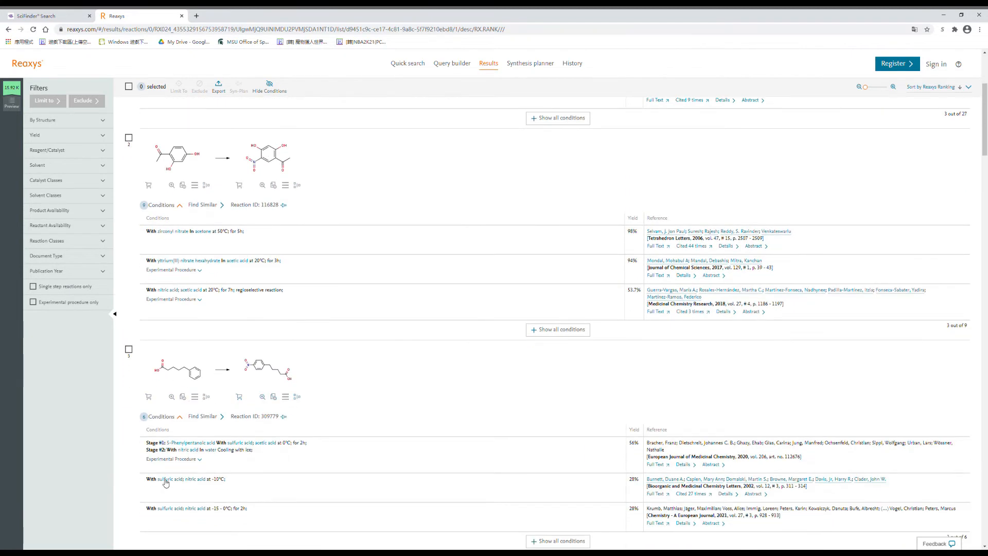
{"action": "scroll", "coordinate": [177, 365], "scroll_direction": "down", "scroll_amount": 4}
{"action": "scroll", "coordinate": [210, 396], "scroll_direction": "up", "scroll_amount": 9}
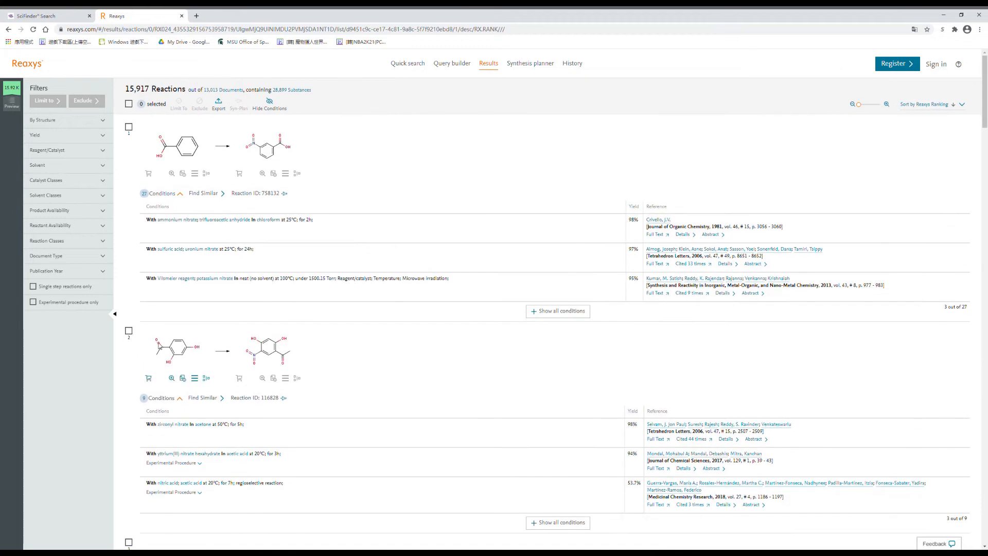
{"action": "left_click_drag", "start_coordinate": [125, 89], "coordinate": [155, 91]}
{"action": "left_click", "coordinate": [76, 122]}
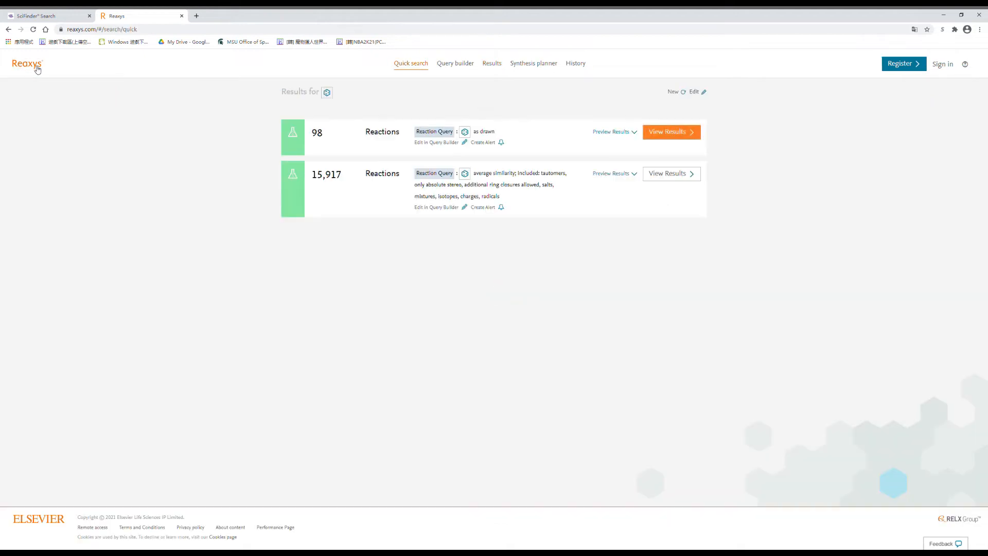
Step: Delete Autoplan 1 with all of its plans from the synthesis planner
{"action": "left_click", "coordinate": [531, 62]}
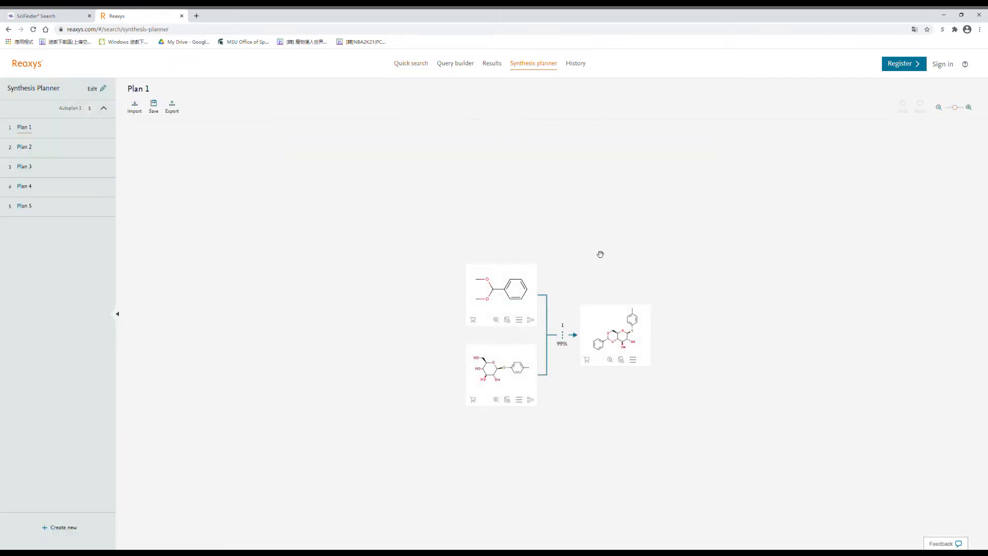
{"action": "left_click", "coordinate": [102, 89]}
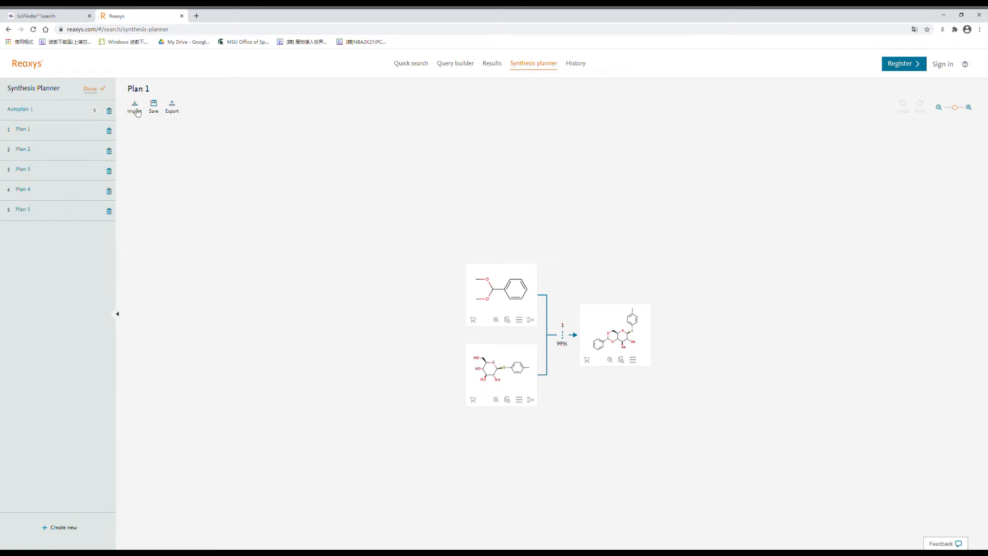
{"action": "left_click", "coordinate": [109, 110]}
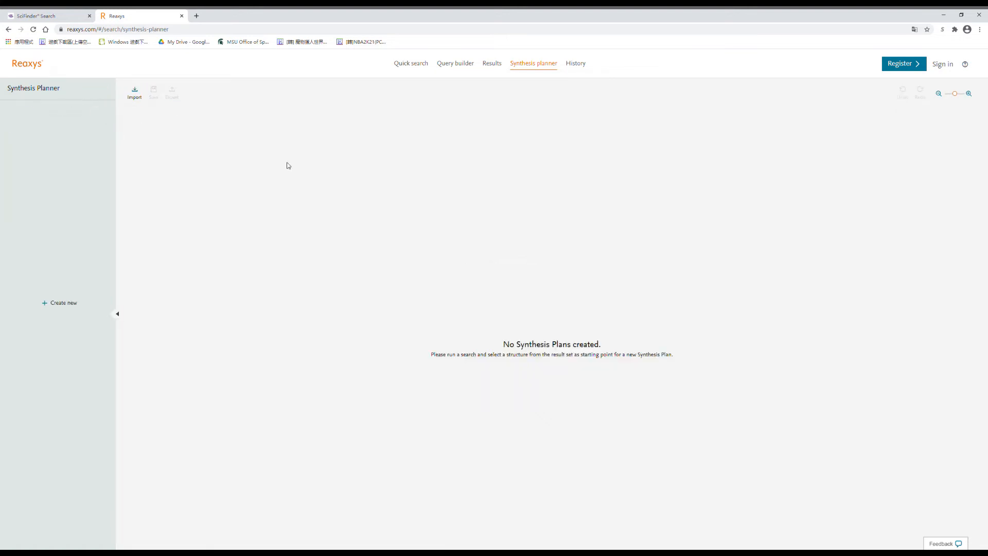
Step: Edit the quick search query to remove the drawn reaction, and open a blank structure editor
{"action": "left_click", "coordinate": [411, 64]}
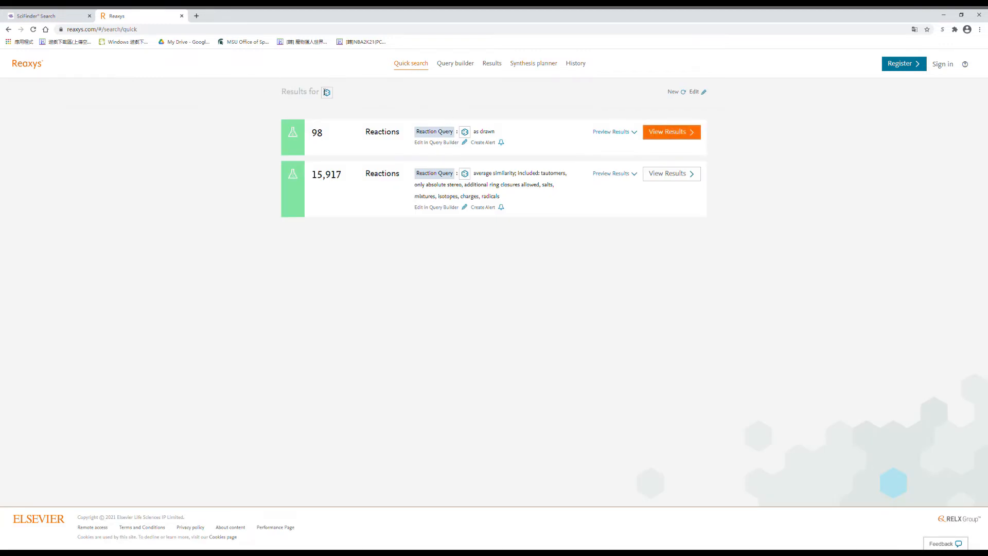
{"action": "left_click", "coordinate": [327, 92]}
{"action": "left_click", "coordinate": [622, 101]}
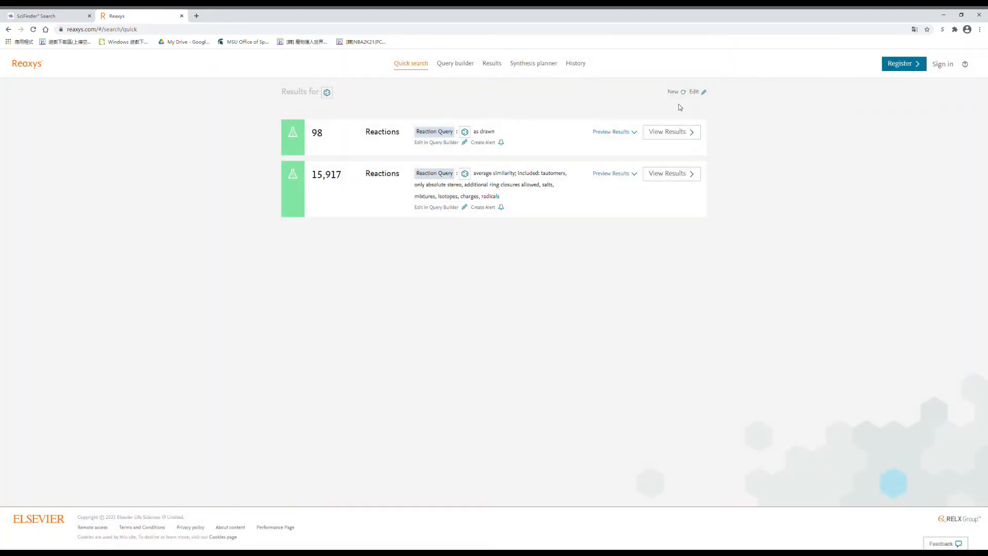
{"action": "left_click", "coordinate": [701, 92]}
{"action": "left_click", "coordinate": [570, 182]}
{"action": "left_click", "coordinate": [492, 185]}
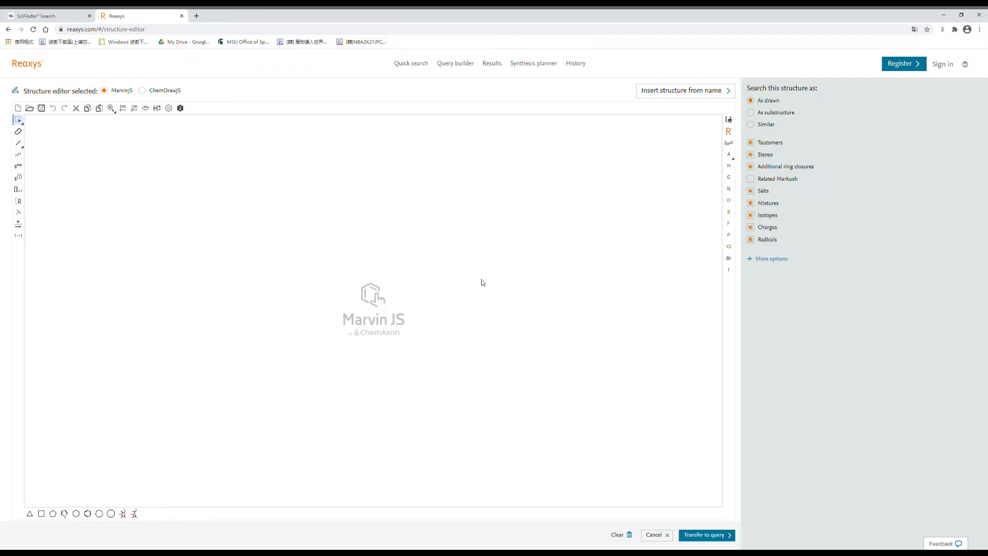
Step: Draw a benzene ring bearing one bromine substituent in the structure editor
{"action": "left_click", "coordinate": [88, 514]}
{"action": "left_click", "coordinate": [324, 343]}
{"action": "left_click", "coordinate": [19, 144]}
{"action": "left_click", "coordinate": [331, 348]}
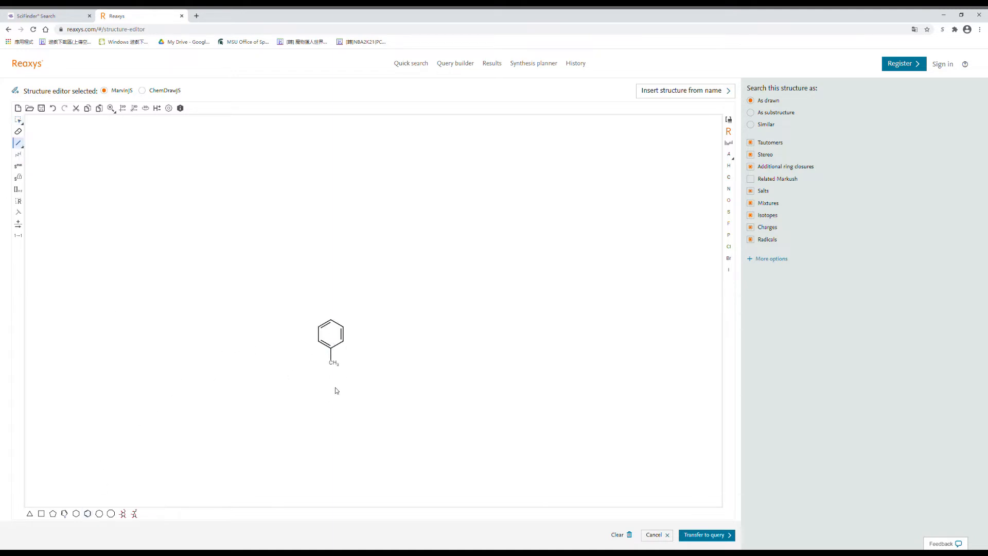
{"action": "left_click", "coordinate": [729, 120]}
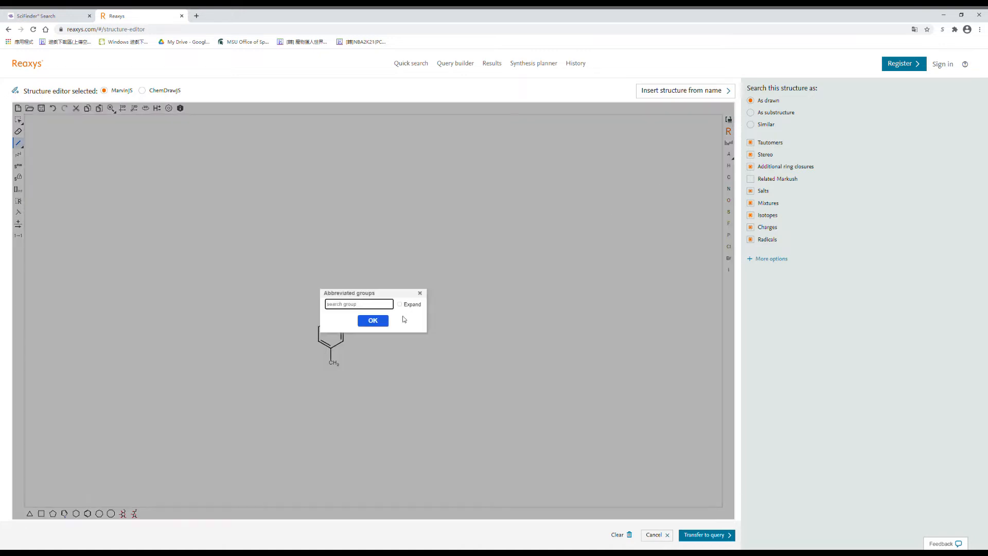
{"action": "left_click", "coordinate": [429, 292]}
{"action": "left_click", "coordinate": [728, 143]}
{"action": "left_click", "coordinate": [463, 302]}
{"action": "left_click", "coordinate": [331, 363]}
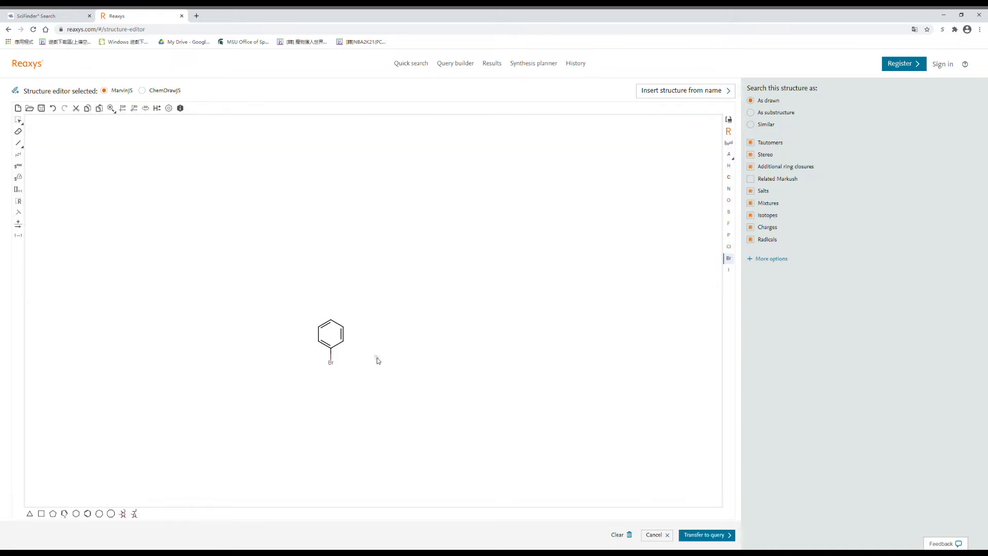
Step: Attach a five-membered ring para to the bromine and change two adjacent ring atoms to nitrogen
{"action": "left_click", "coordinate": [18, 143]}
{"action": "left_click", "coordinate": [331, 324]}
{"action": "left_click", "coordinate": [53, 514]}
{"action": "left_click", "coordinate": [334, 293]}
{"action": "key", "text": "n"}
{"action": "key", "text": "n"}
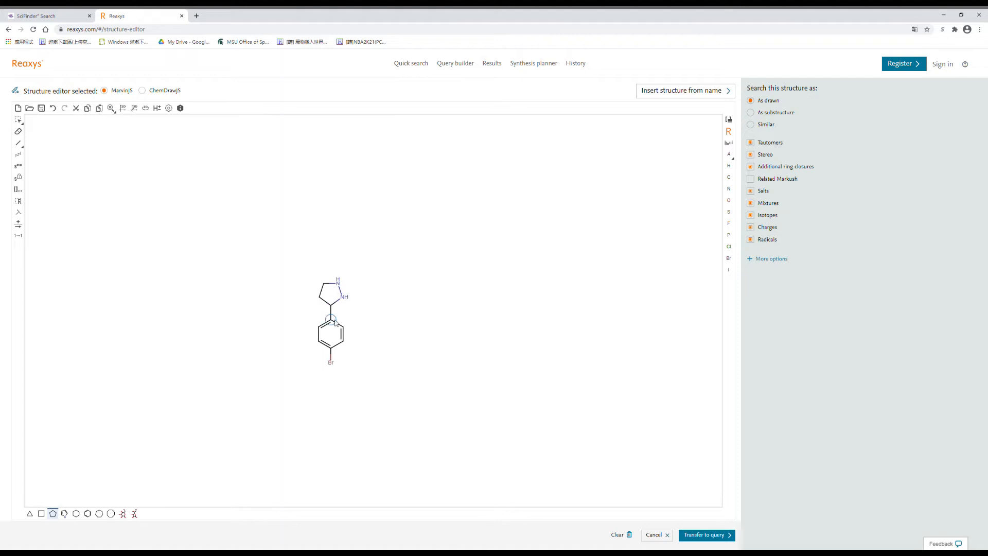
Step: Make a C=N double bond in the five-membered ring and attach a phenyl ring to its carbon
{"action": "left_click", "coordinate": [18, 143]}
{"action": "left_click_drag", "start_coordinate": [338, 285], "coordinate": [329, 285]}
{"action": "left_click", "coordinate": [52, 109]}
{"action": "left_click_drag", "start_coordinate": [310, 263], "coordinate": [309, 263]}
{"action": "left_click", "coordinate": [88, 513]}
{"action": "left_click", "coordinate": [322, 277]}
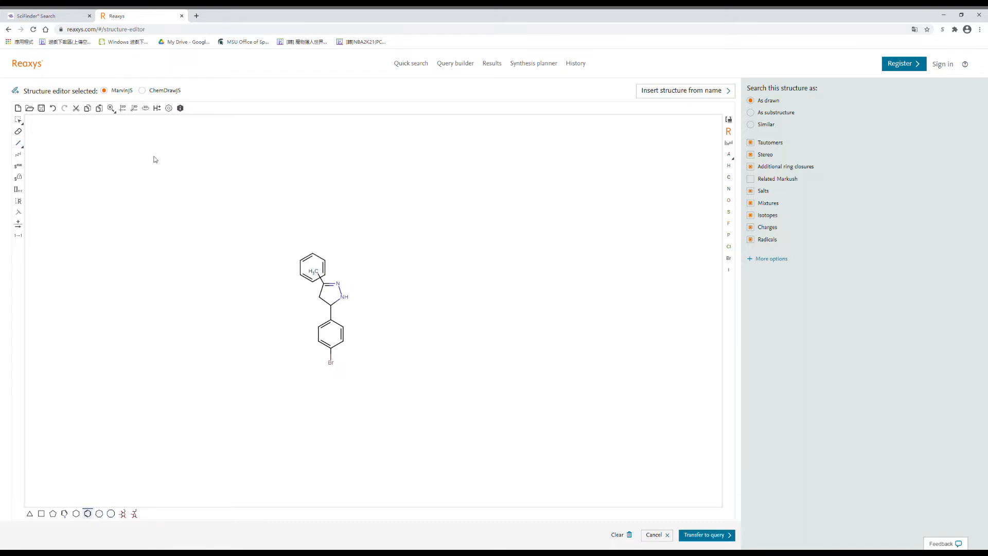
{"action": "left_click", "coordinate": [54, 108]}
{"action": "left_click", "coordinate": [316, 273]}
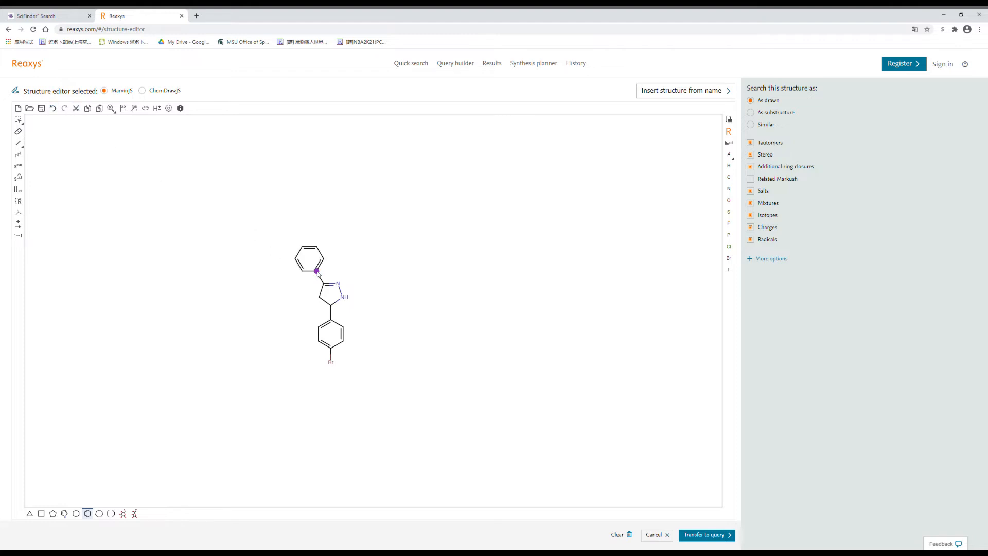
Step: Add a bromine at the para position of the newly attached phenyl ring
{"action": "left_click", "coordinate": [18, 143]}
{"action": "left_click", "coordinate": [304, 246]}
{"action": "left_click", "coordinate": [729, 142]}
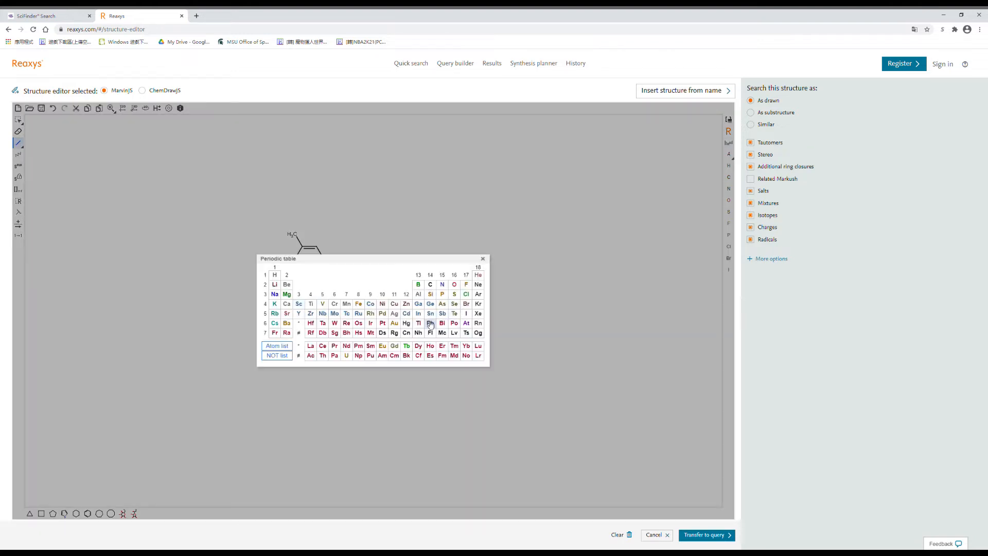
{"action": "left_click", "coordinate": [467, 304]}
{"action": "left_click", "coordinate": [295, 235]}
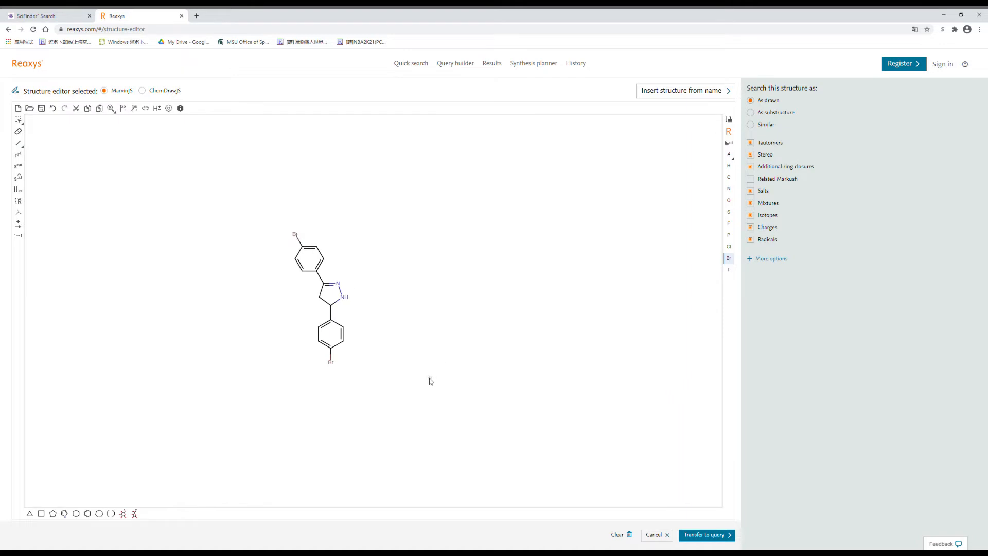
Step: Attach a chloroacetyl group, C(=O)CH2Cl, to the NH nitrogen of the five-membered ring
{"action": "left_click", "coordinate": [18, 143]}
{"action": "left_click_drag", "start_coordinate": [343, 299], "coordinate": [357, 303]}
{"action": "left_click", "coordinate": [357, 302]}
{"action": "left_click", "coordinate": [357, 301]}
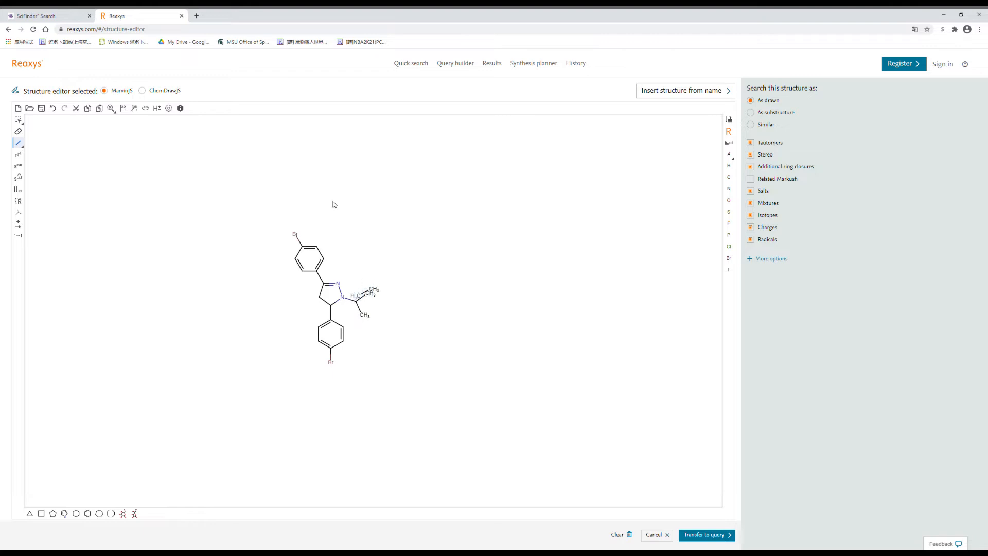
{"action": "left_click", "coordinate": [361, 297]}
{"action": "mouse_move", "coordinate": [361, 316]}
{"action": "left_mouse_down"}
{"action": "mouse_move", "coordinate": [386, 313]}
{"action": "mouse_move", "coordinate": [379, 315]}
{"action": "left_mouse_up"}
{"action": "left_click", "coordinate": [729, 142]}
{"action": "left_click", "coordinate": [467, 298]}
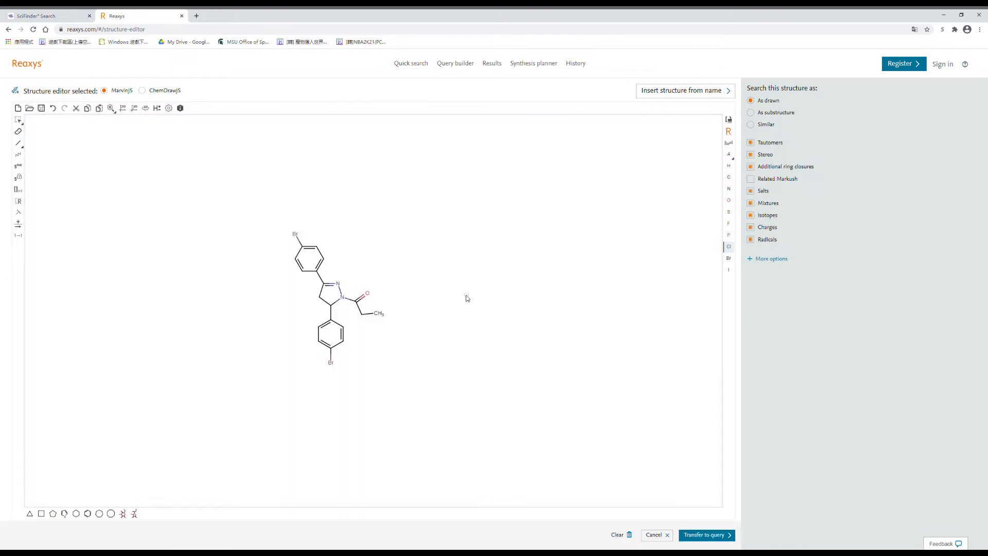
{"action": "left_click", "coordinate": [378, 313]}
Step: Transfer the drawn bis(bromophenyl) chloroacetyl pyrazoline to the query and search for it as drawn
{"action": "left_click", "coordinate": [18, 234]}
{"action": "left_click_drag", "start_coordinate": [164, 303], "coordinate": [255, 304]}
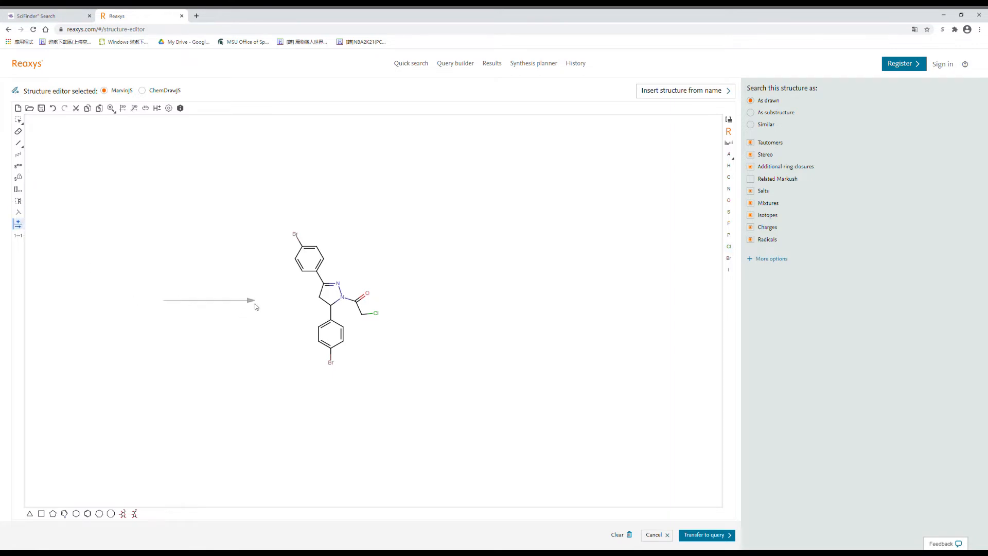
{"action": "left_click", "coordinate": [710, 534]}
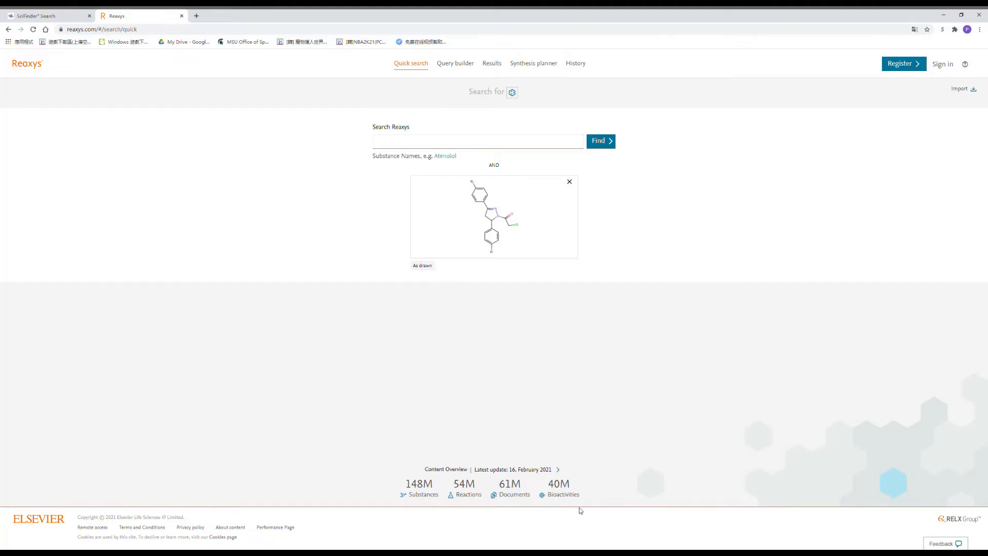
{"action": "left_click", "coordinate": [610, 144]}
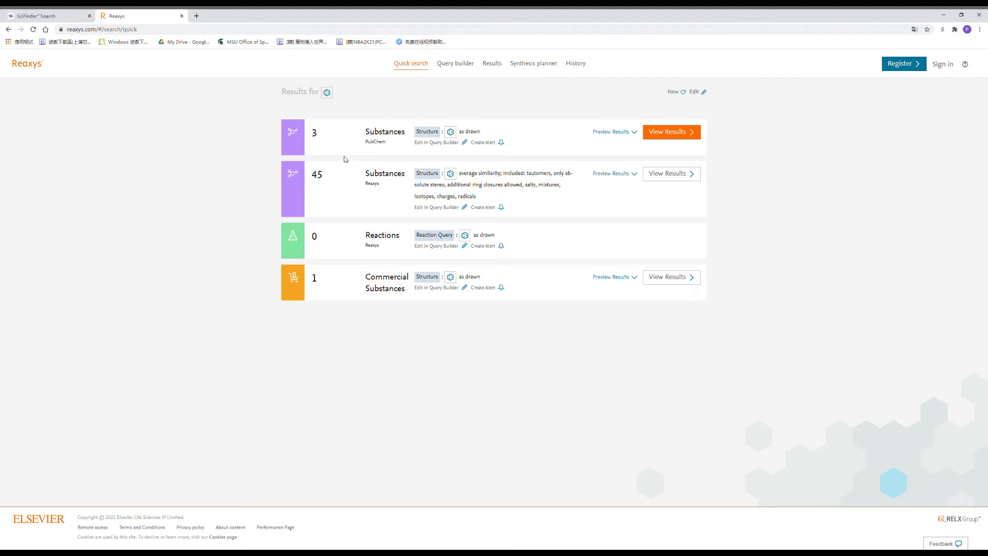
Step: Compare the hit counts for PubChem substances, Reaxys substances, reactions and commercial substances
{"action": "double_click", "coordinate": [314, 137]}
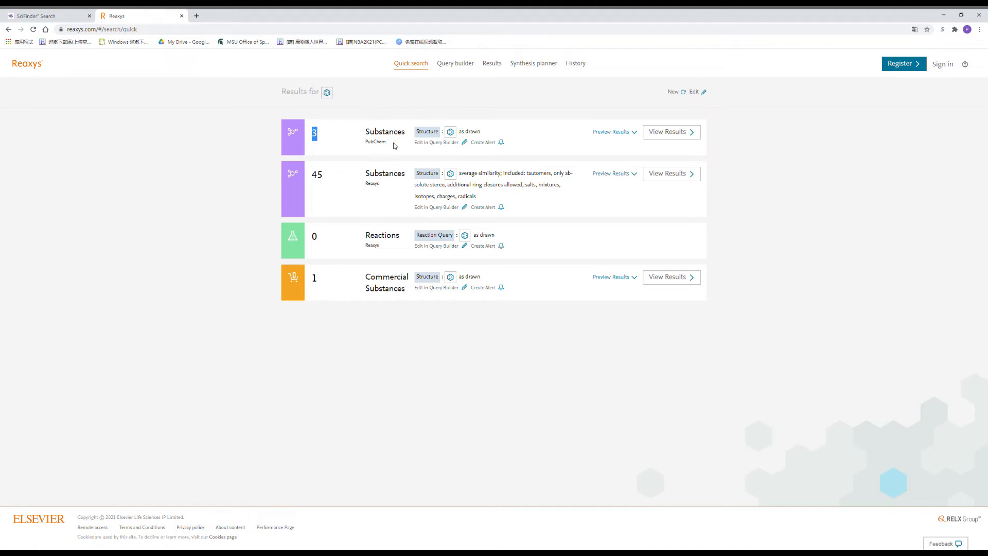
{"action": "left_click", "coordinate": [323, 184]}
{"action": "left_click_drag", "start_coordinate": [319, 180], "coordinate": [312, 180]}
{"action": "left_click_drag", "start_coordinate": [313, 179], "coordinate": [332, 183]}
{"action": "left_click", "coordinate": [325, 178]}
{"action": "double_click", "coordinate": [325, 180]}
{"action": "left_click_drag", "start_coordinate": [319, 238], "coordinate": [313, 241]}
{"action": "left_click", "coordinate": [378, 250]}
{"action": "double_click", "coordinate": [319, 284]}
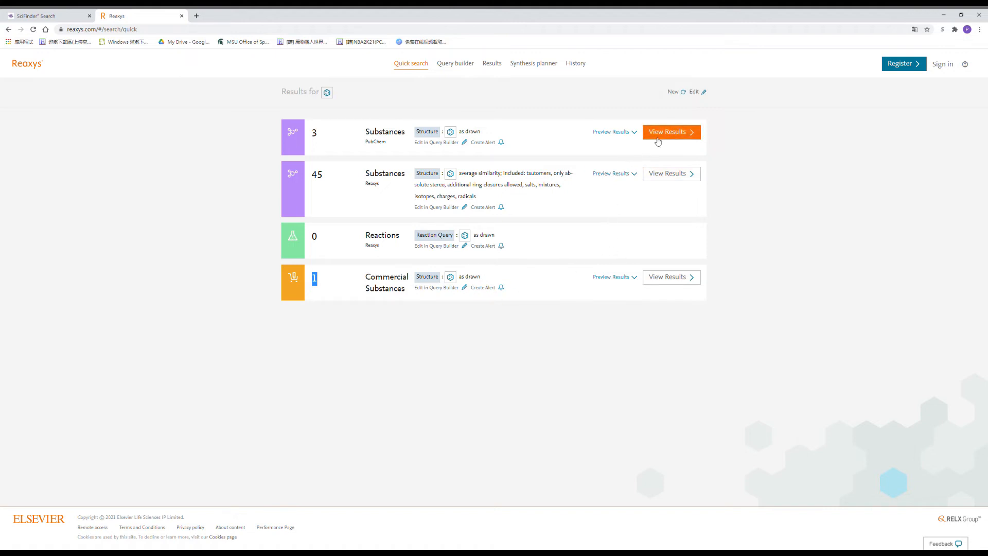
Step: Open the PubChem substance results and search in the Synthesis Planner for reactions that produce the first listed substance
{"action": "left_click", "coordinate": [658, 141]}
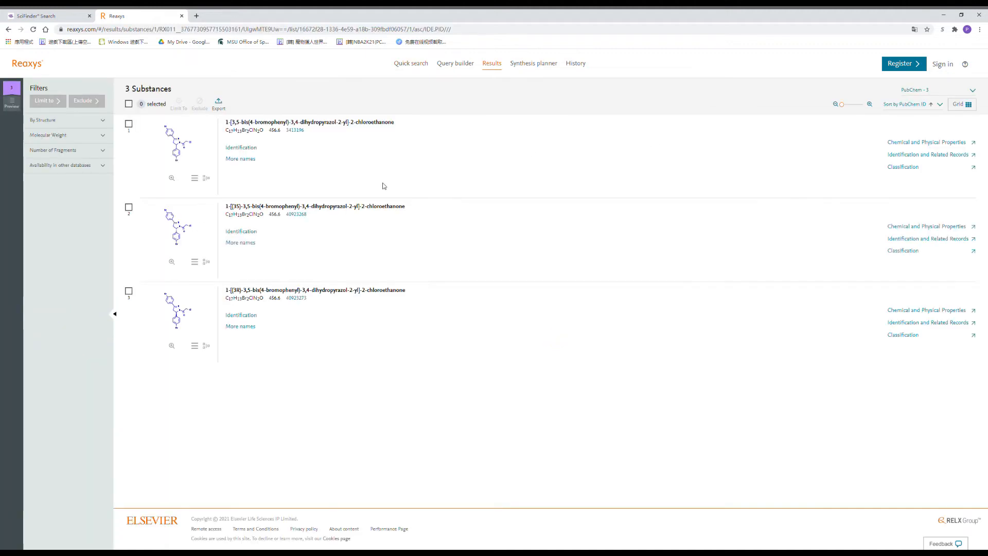
{"action": "left_click", "coordinate": [213, 184]}
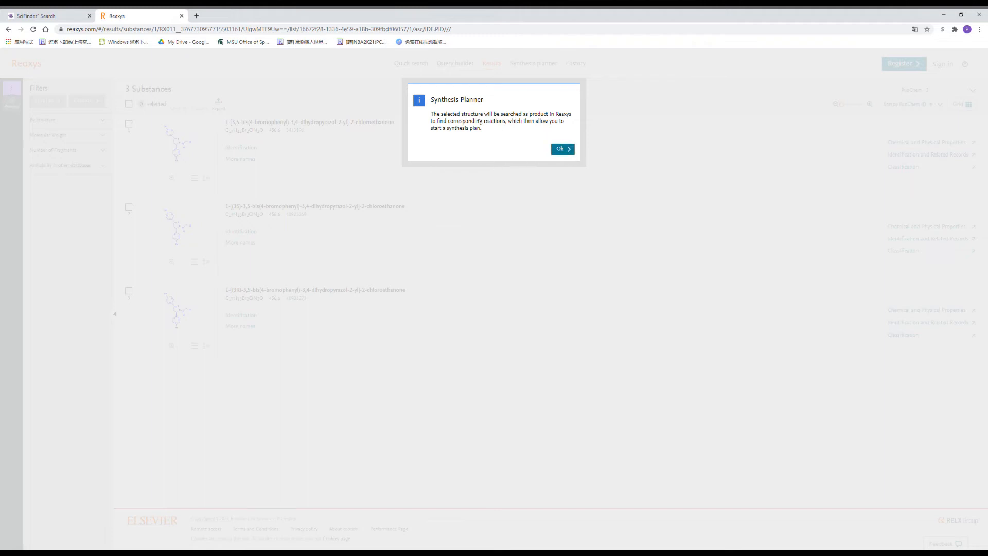
{"action": "left_click", "coordinate": [557, 149]}
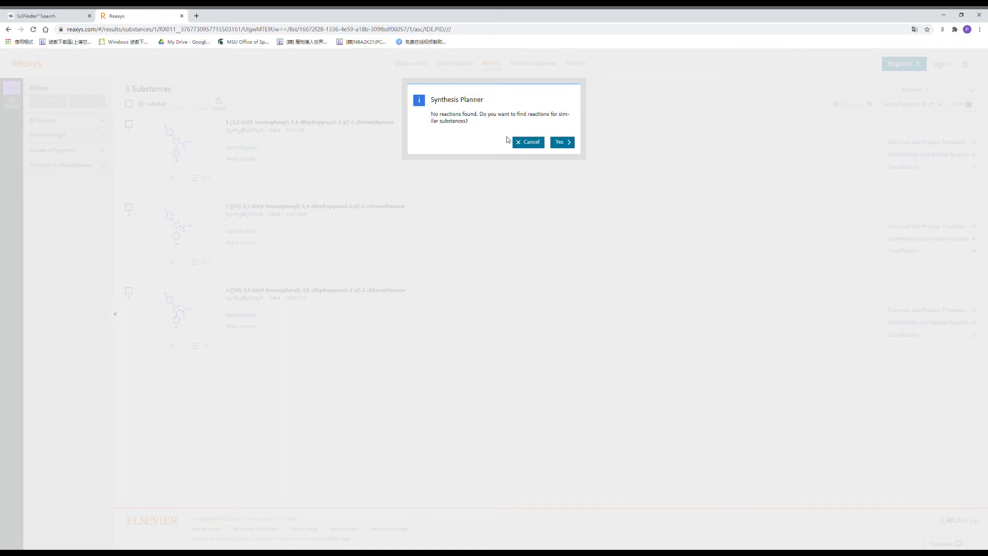
Step: Check the Near-scope reactions for substances similar to the first one and return to the PubChem substance list
{"action": "left_click_drag", "start_coordinate": [432, 116], "coordinate": [448, 117]}
{"action": "left_click", "coordinate": [477, 121]}
{"action": "left_click_drag", "start_coordinate": [561, 118], "coordinate": [563, 123]}
{"action": "left_click", "coordinate": [561, 142]}
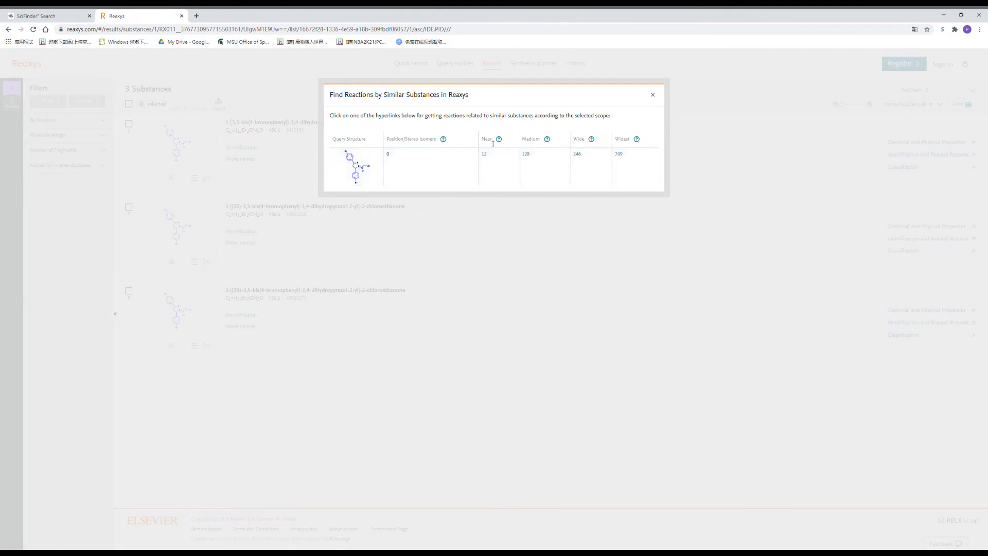
{"action": "left_click_drag", "start_coordinate": [494, 144], "coordinate": [490, 144]}
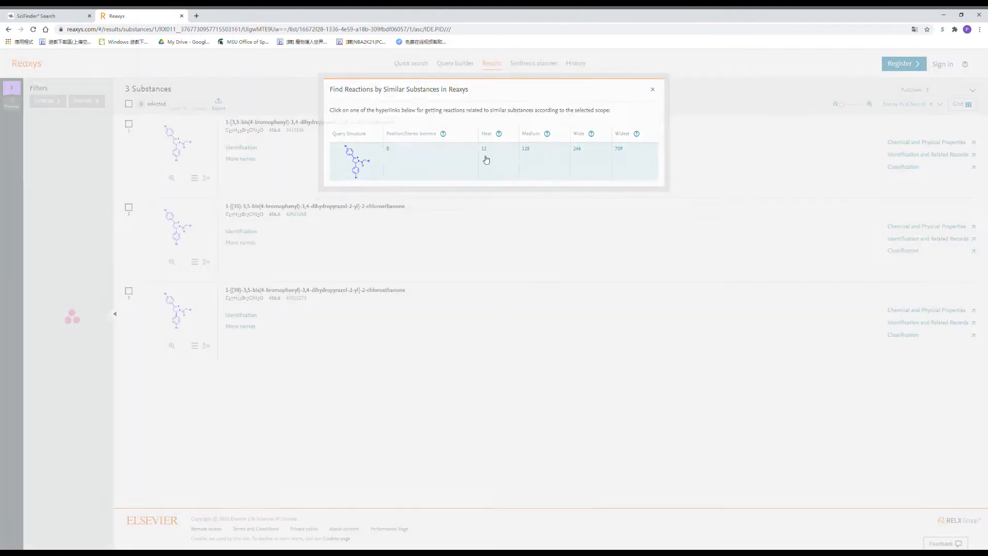
{"action": "left_click", "coordinate": [485, 155]}
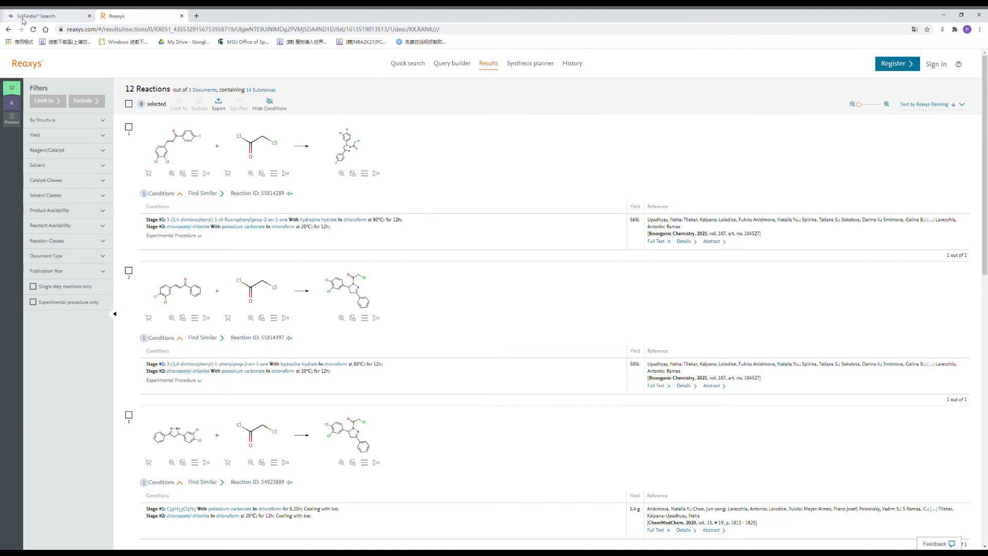
{"action": "left_click", "coordinate": [9, 30]}
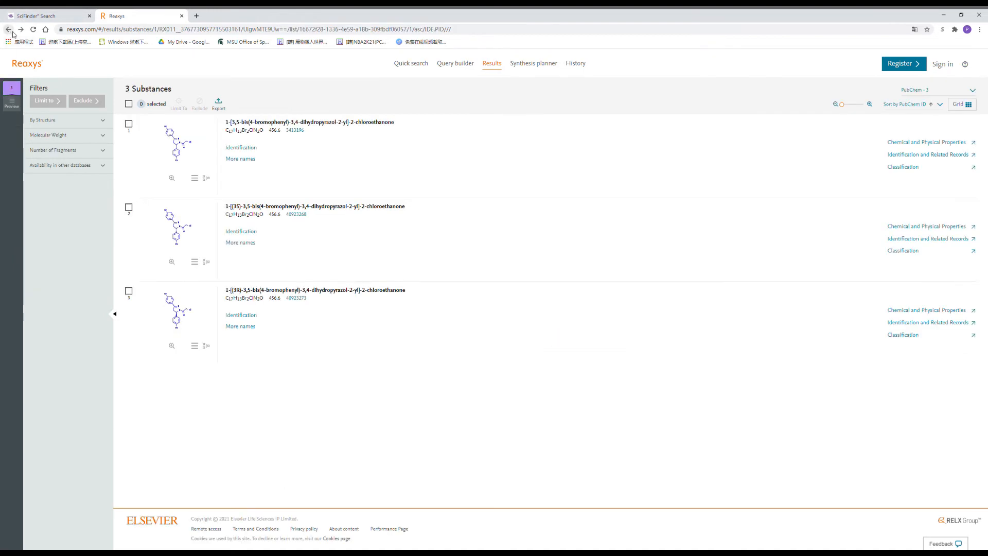
Step: Rerun the synthesis search for the first PubChem substance and open the Near-scope reactions of similar substances
{"action": "left_click", "coordinate": [206, 178]}
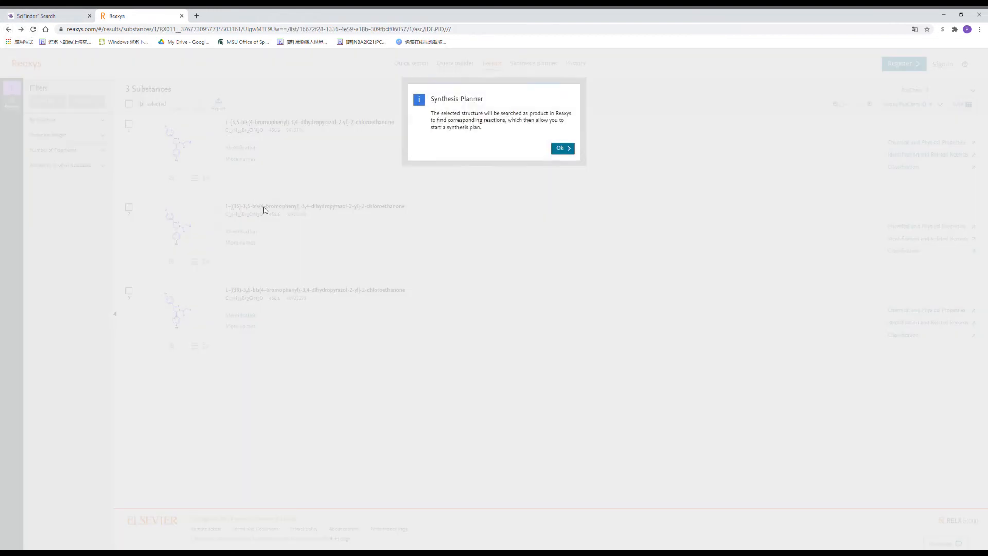
{"action": "left_click", "coordinate": [562, 153]}
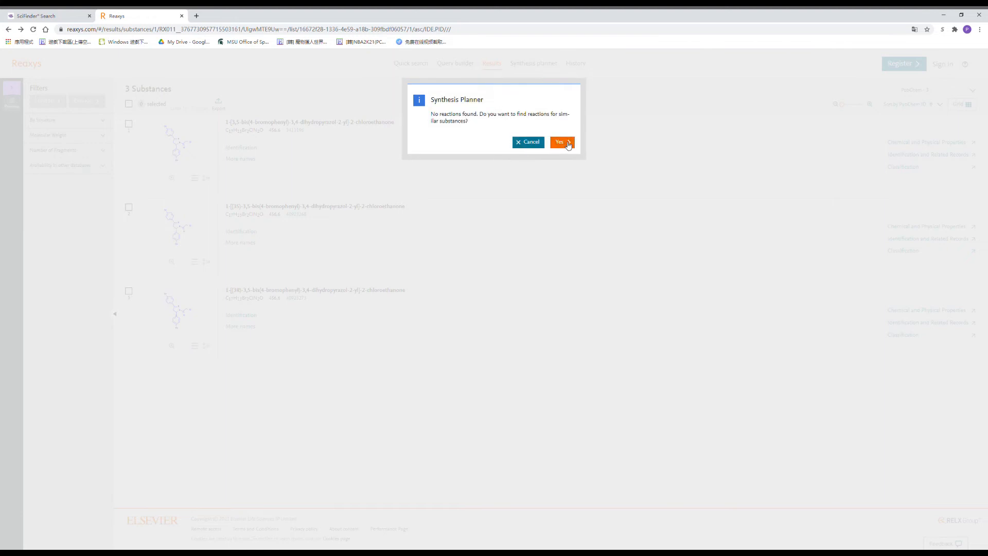
{"action": "left_click", "coordinate": [560, 142]}
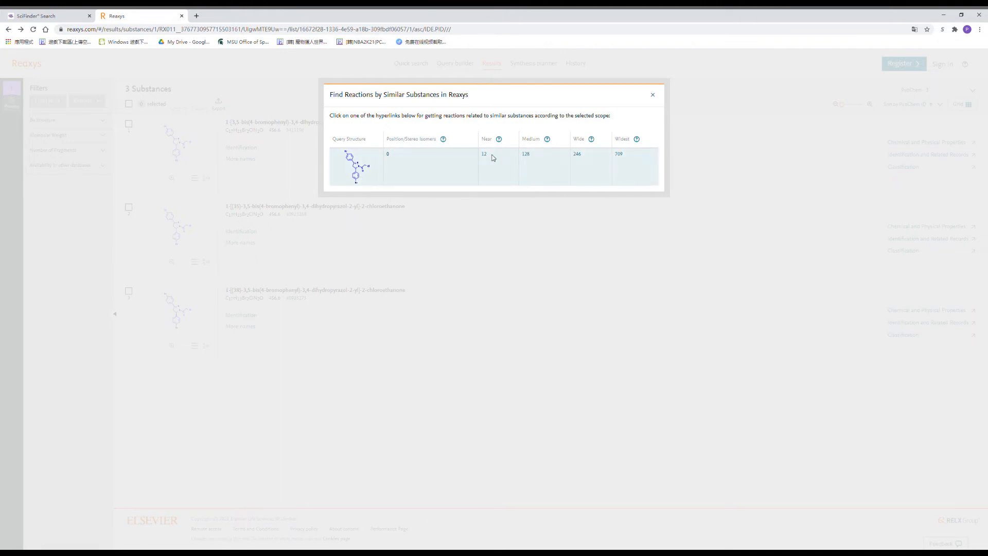
{"action": "left_click", "coordinate": [485, 154]}
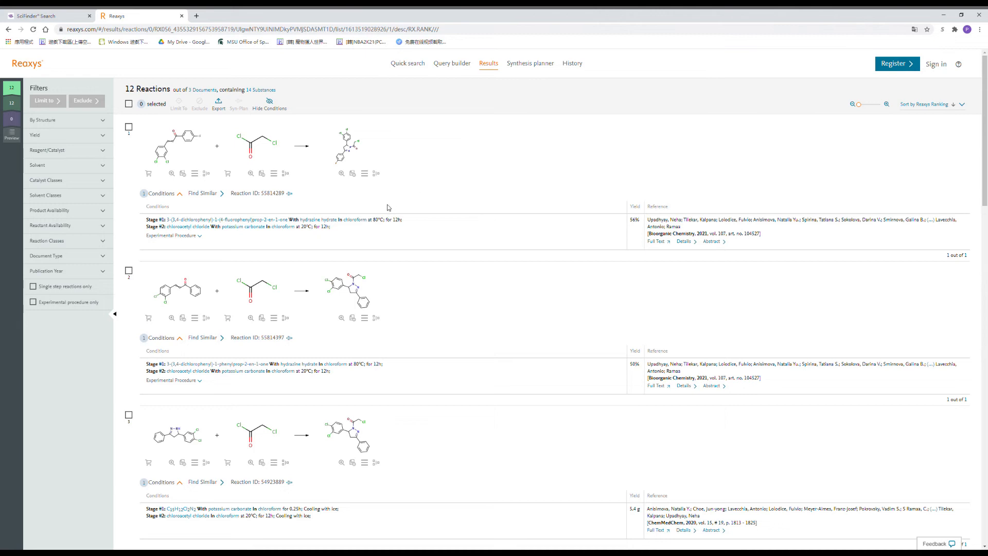
Step: Create synthesis plans for the product of the first reaction using the default autoplan settings
{"action": "left_click", "coordinate": [376, 176]}
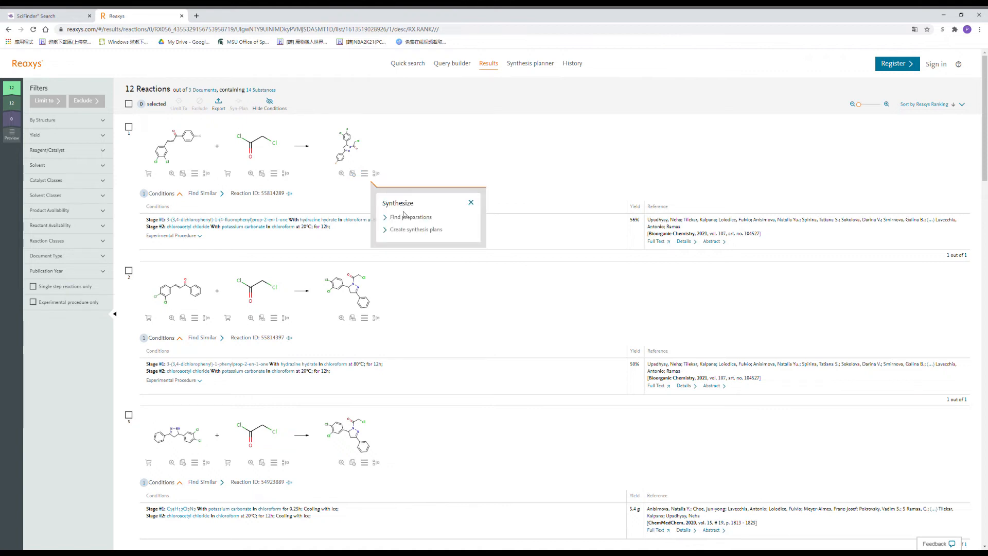
{"action": "left_click", "coordinate": [417, 230]}
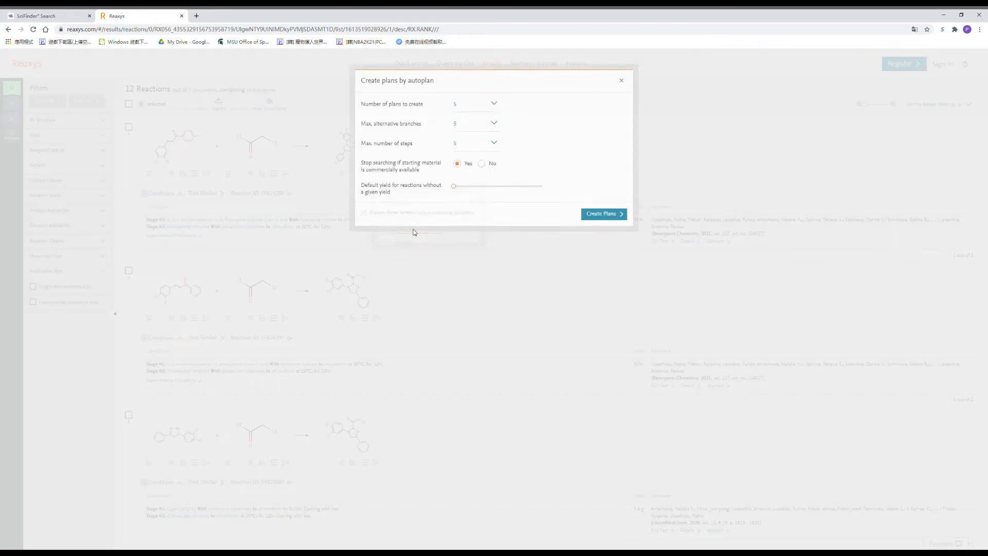
{"action": "left_click", "coordinate": [599, 233]}
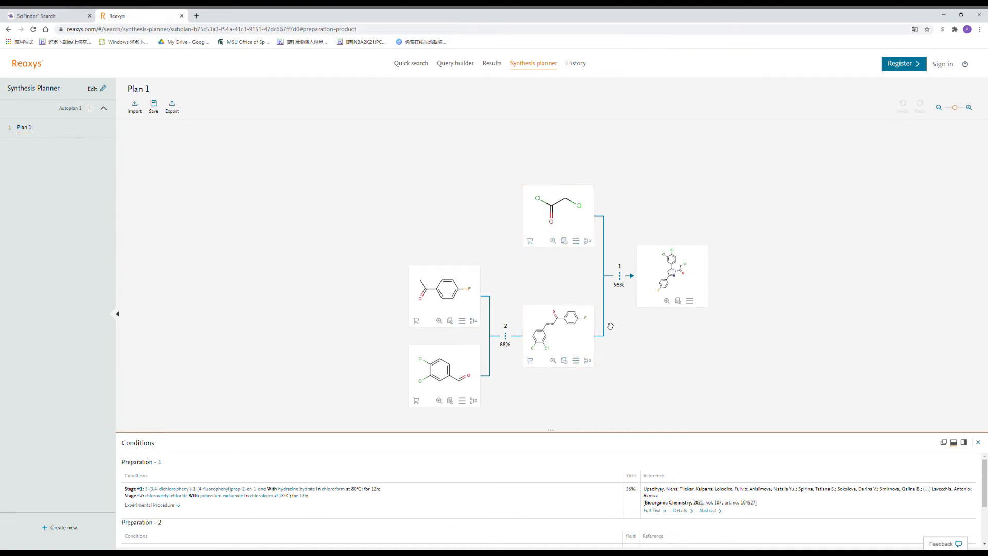
Step: Extend the plan with autoplan synthesis routes to the fluorophenyl methyl ketone starting material, keeping the default settings
{"action": "left_click", "coordinate": [476, 327]}
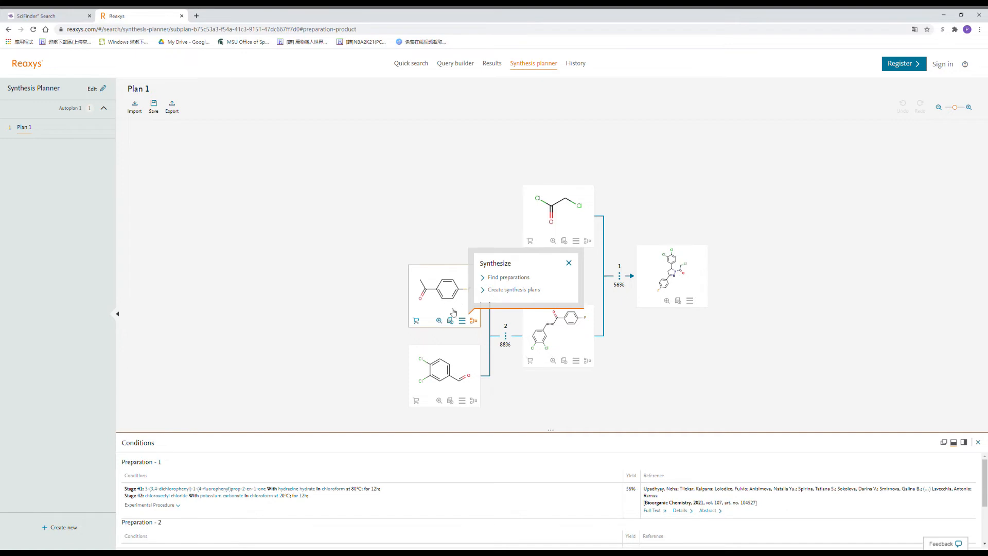
{"action": "left_click", "coordinate": [494, 300]}
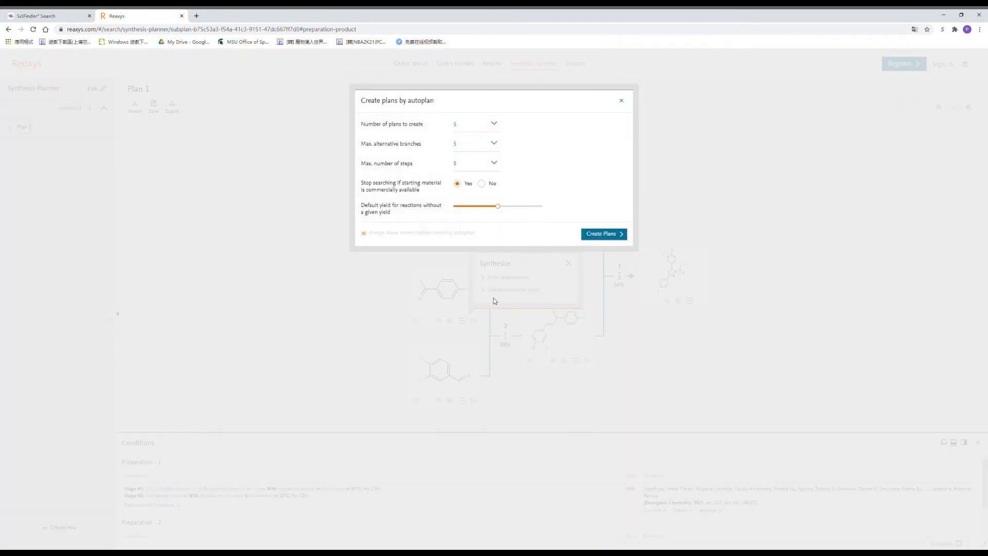
{"action": "left_click", "coordinate": [595, 235]}
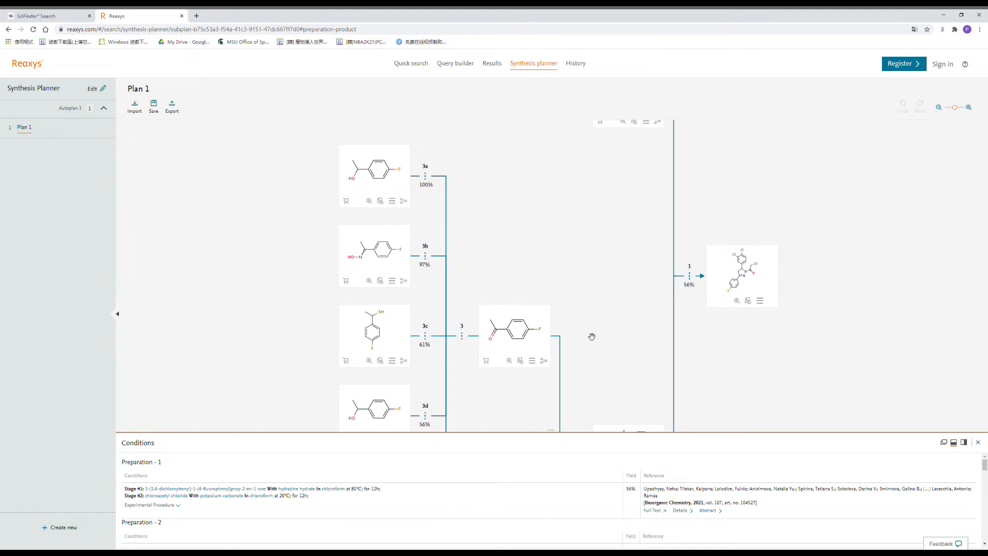
Step: Review the branches of the extended plan and show the conditions and experimental procedure of preparation 3e
{"action": "left_click_drag", "start_coordinate": [638, 358], "coordinate": [635, 302]}
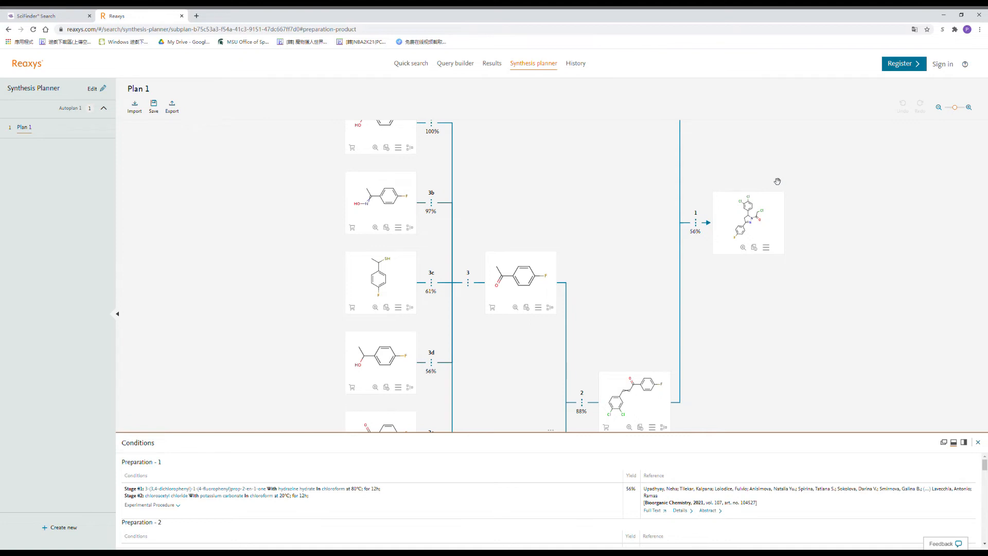
{"action": "left_click_drag", "start_coordinate": [620, 267], "coordinate": [618, 221]}
{"action": "scroll", "coordinate": [621, 266], "scroll_direction": "down", "scroll_amount": 1}
{"action": "scroll", "coordinate": [618, 264], "scroll_direction": "down", "scroll_amount": 2}
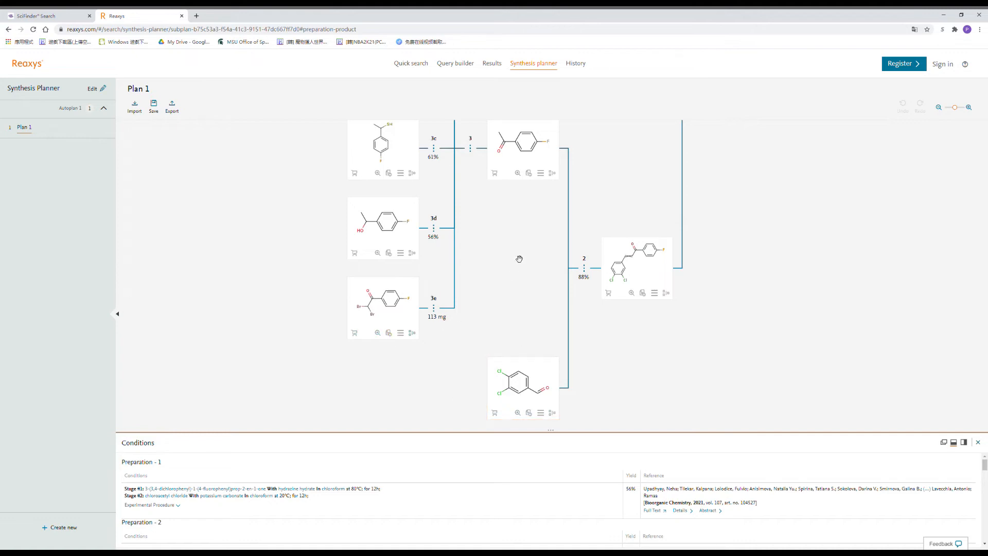
{"action": "left_click_drag", "start_coordinate": [488, 315], "coordinate": [501, 345]}
{"action": "left_click", "coordinate": [434, 293]}
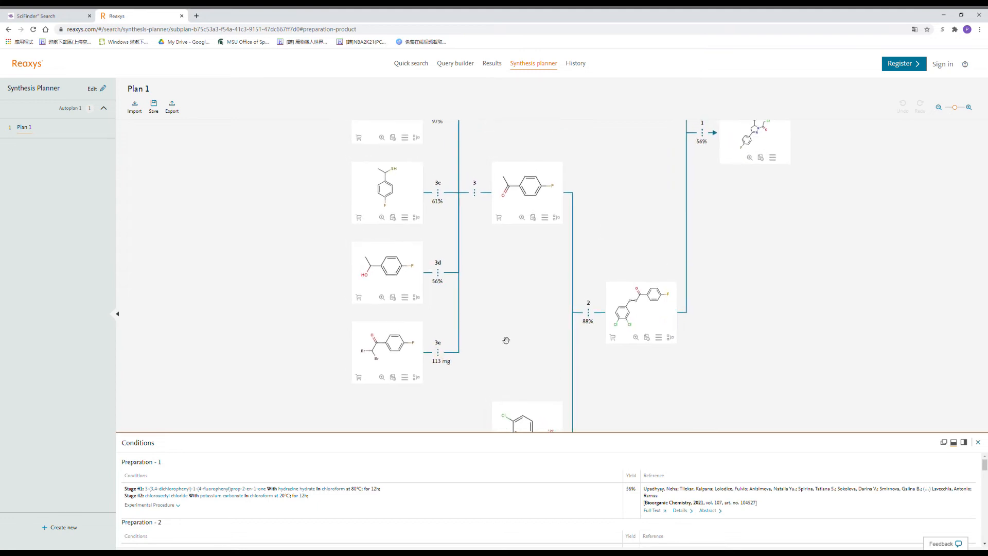
{"action": "left_click", "coordinate": [438, 353]}
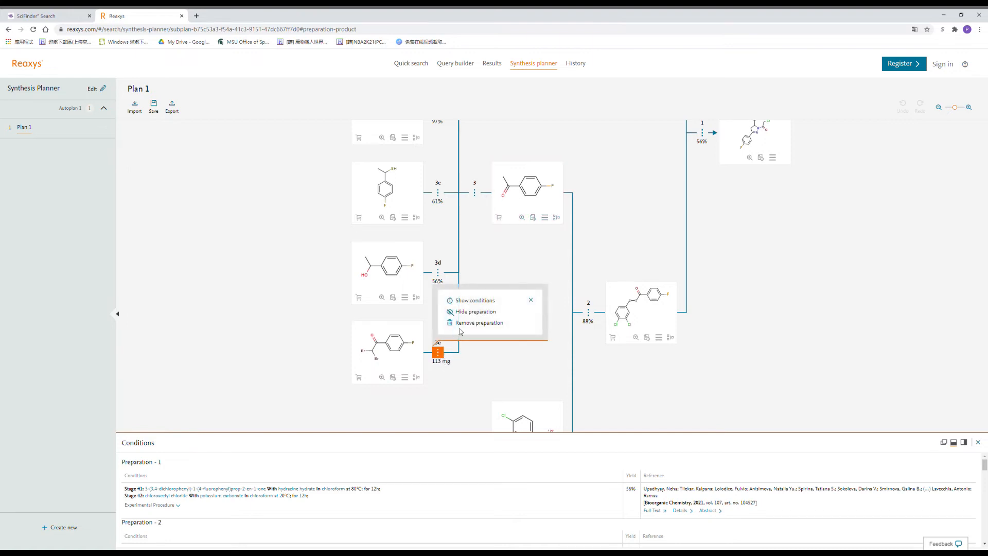
{"action": "left_click", "coordinate": [471, 300]}
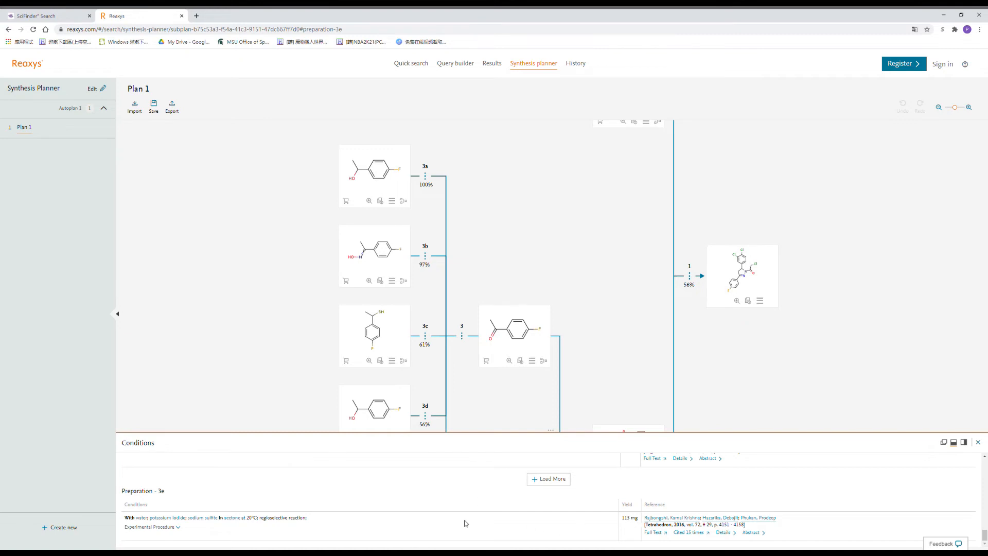
{"action": "left_click", "coordinate": [165, 527]}
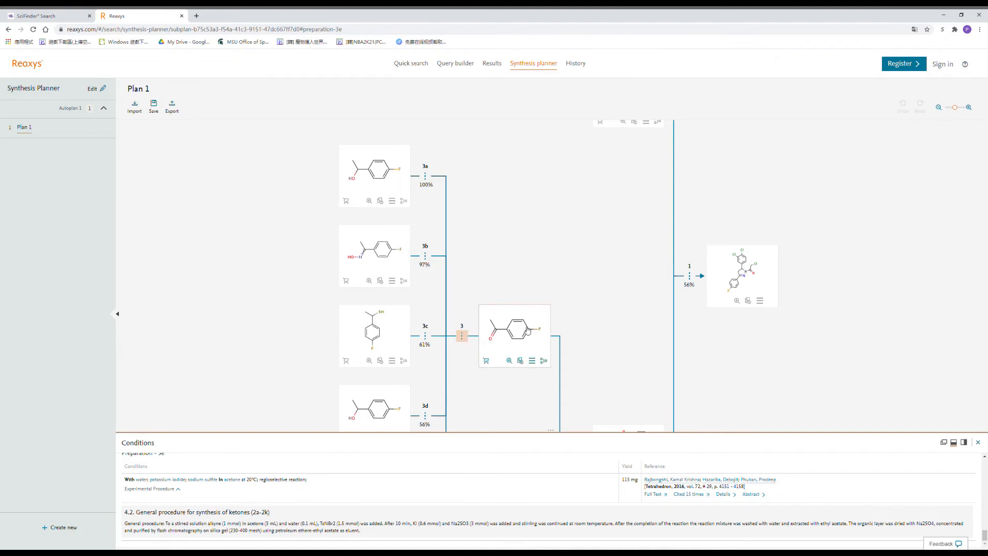
Step: Show the conditions for preparation 3 and read the experimental procedure of preparation 1 and the listed conditions
{"action": "left_click", "coordinate": [462, 336]}
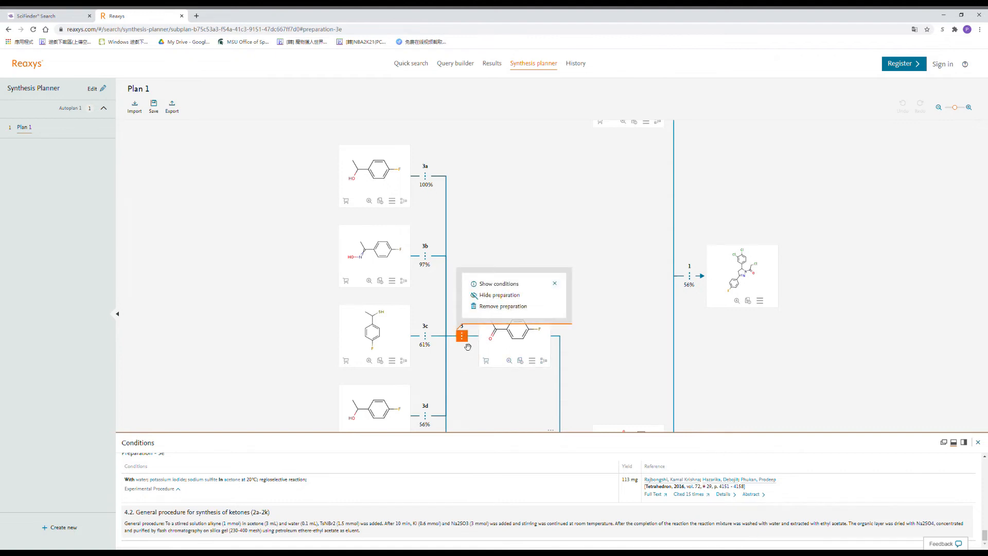
{"action": "left_click", "coordinate": [484, 284]}
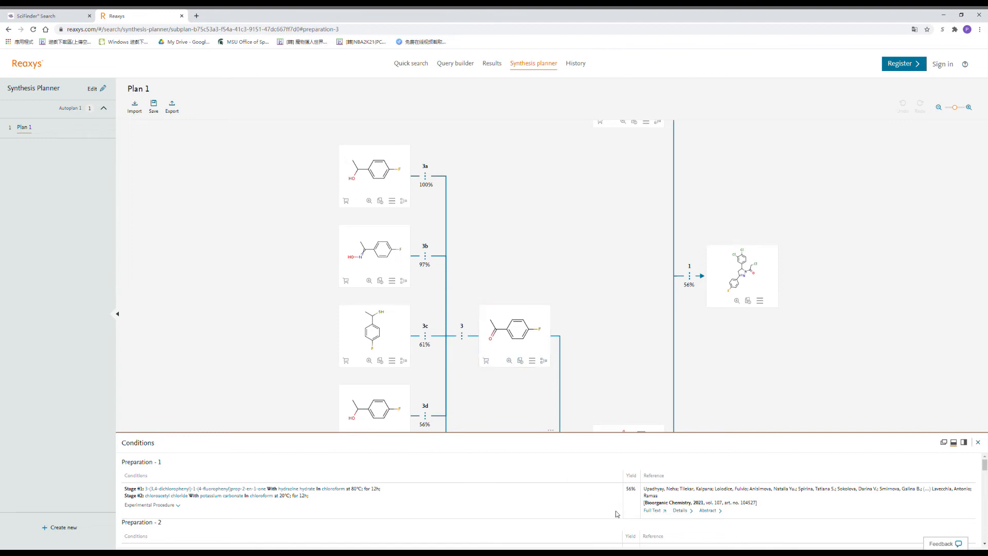
{"action": "left_click", "coordinate": [175, 506]}
{"action": "scroll", "coordinate": [342, 527], "scroll_direction": "down", "scroll_amount": 3}
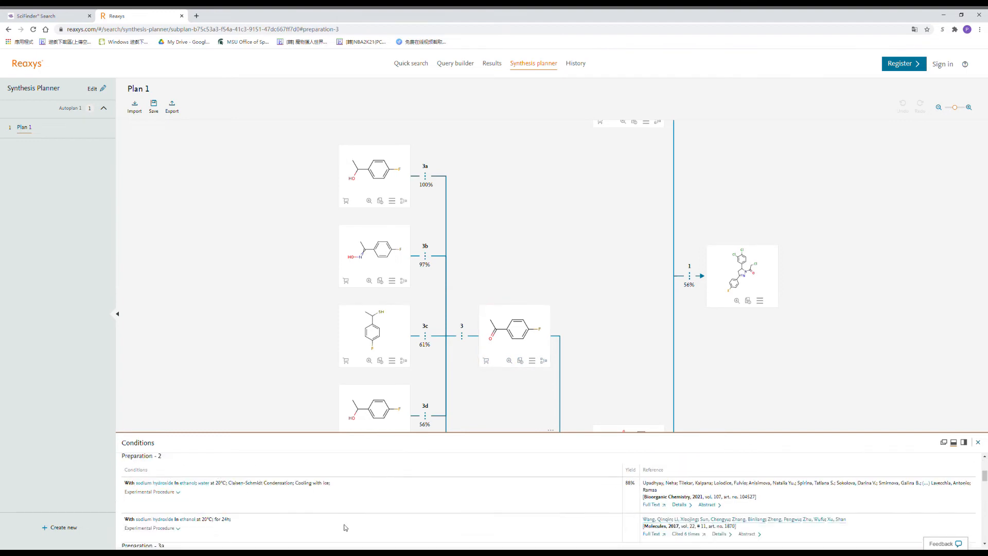
{"action": "scroll", "coordinate": [627, 333], "scroll_direction": "down", "scroll_amount": 5}
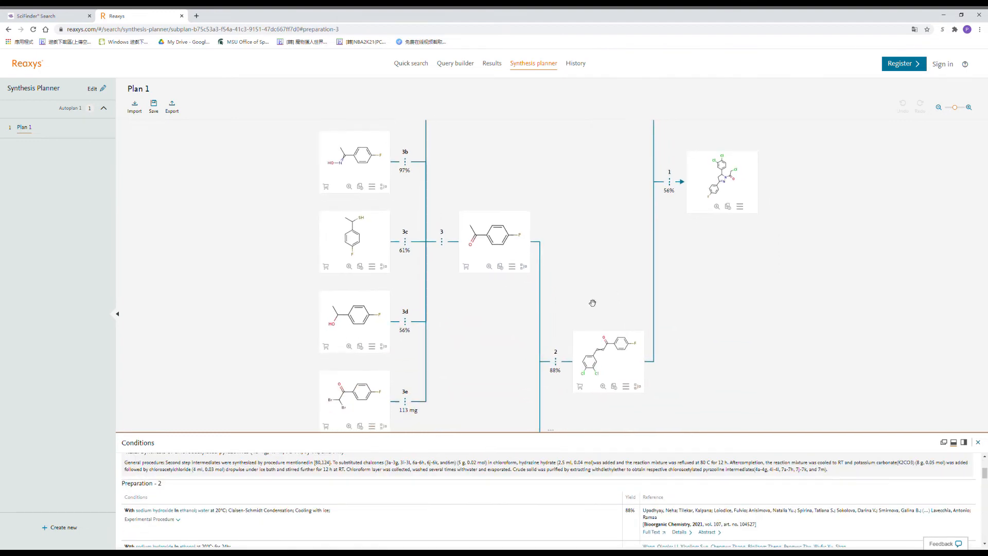
{"action": "scroll", "coordinate": [612, 306], "scroll_direction": "up", "scroll_amount": 5}
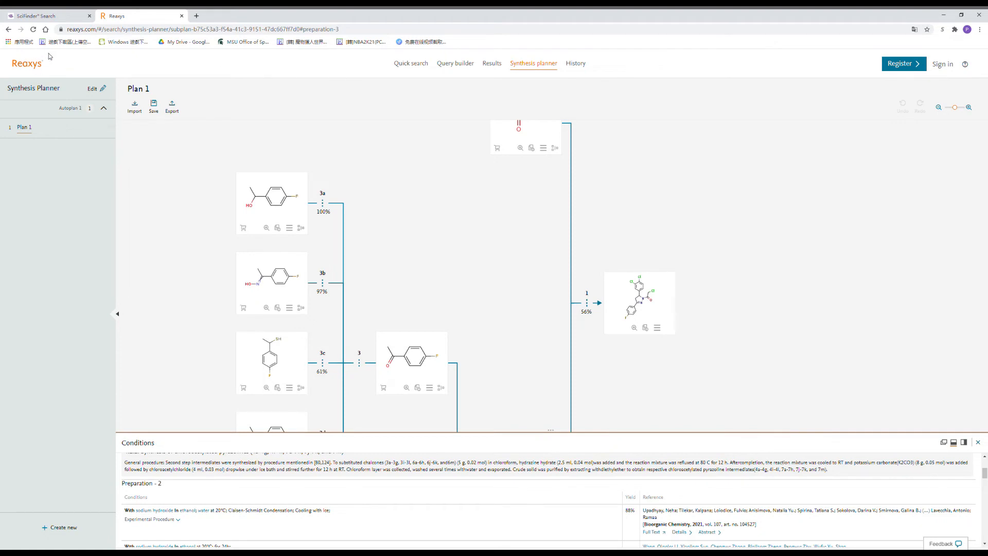
Step: Switch to SciFinder, choose searching all answer types, and read which query types the search accepts
{"action": "left_click", "coordinate": [55, 18]}
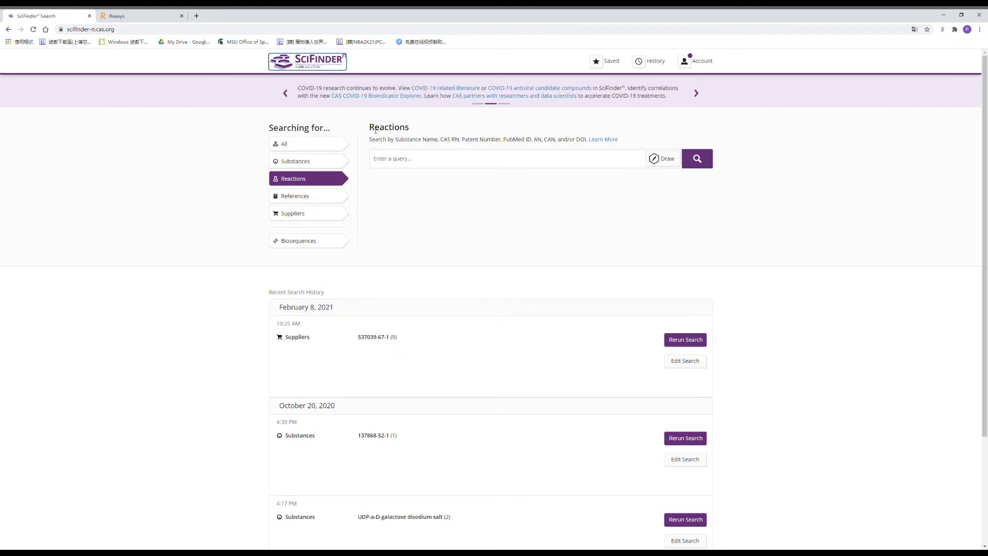
{"action": "left_click", "coordinate": [336, 145]}
{"action": "left_click_drag", "start_coordinate": [369, 127], "coordinate": [468, 133]}
{"action": "left_click", "coordinate": [469, 133]}
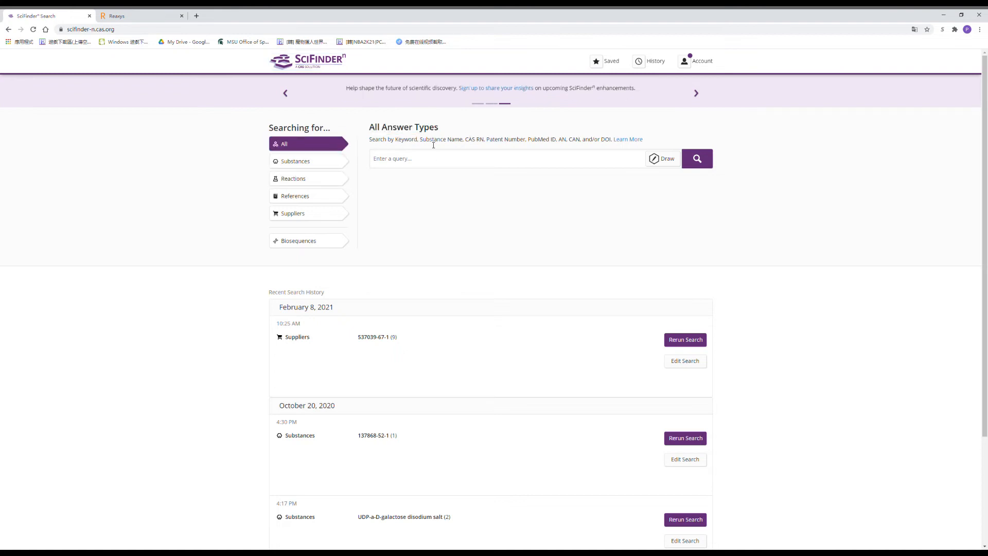
{"action": "double_click", "coordinate": [407, 143]}
{"action": "left_click_drag", "start_coordinate": [420, 141], "coordinate": [468, 143]}
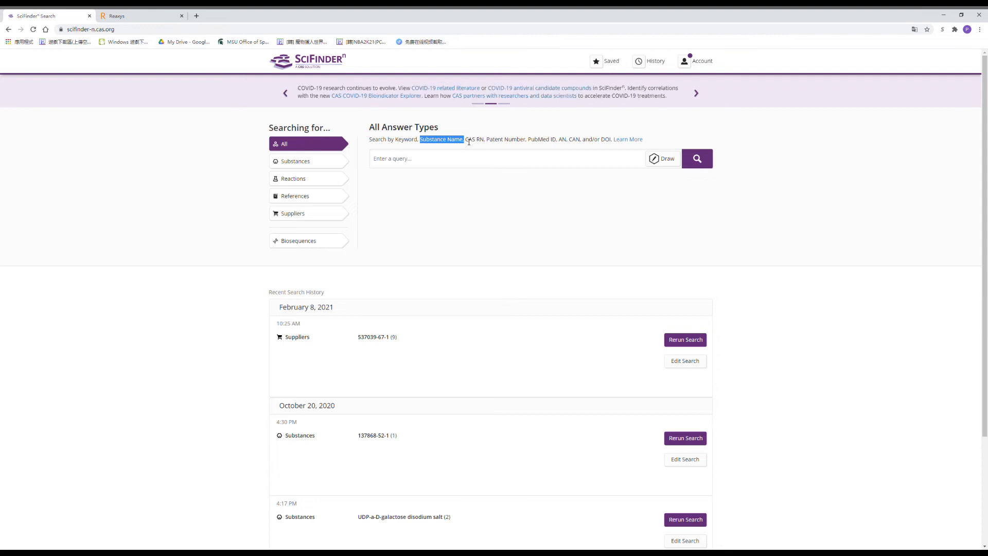
{"action": "left_click_drag", "start_coordinate": [469, 142], "coordinate": [605, 145]}
{"action": "left_click", "coordinate": [467, 144]}
{"action": "left_click", "coordinate": [491, 141]}
{"action": "left_click", "coordinate": [536, 145]}
{"action": "left_click", "coordinate": [513, 191]}
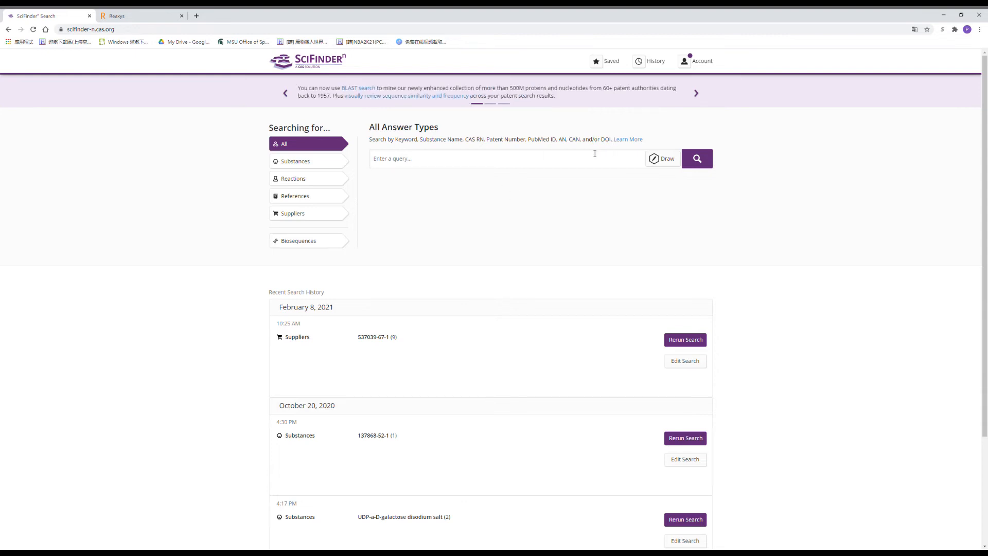
Step: Open the structure editor for a substance search and draw a four-carbon chain with a separate benzene ring beside it
{"action": "left_click", "coordinate": [296, 161]}
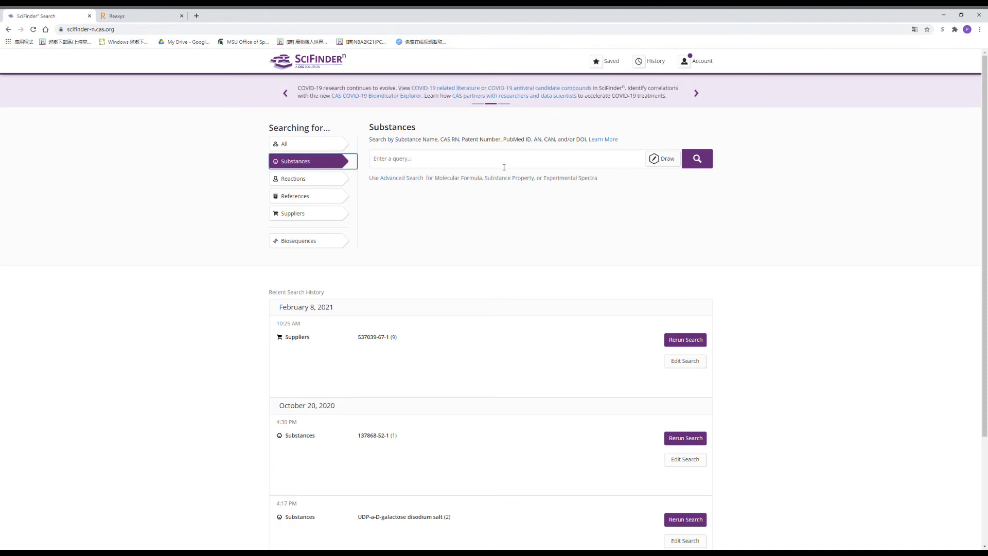
{"action": "left_click", "coordinate": [660, 159]}
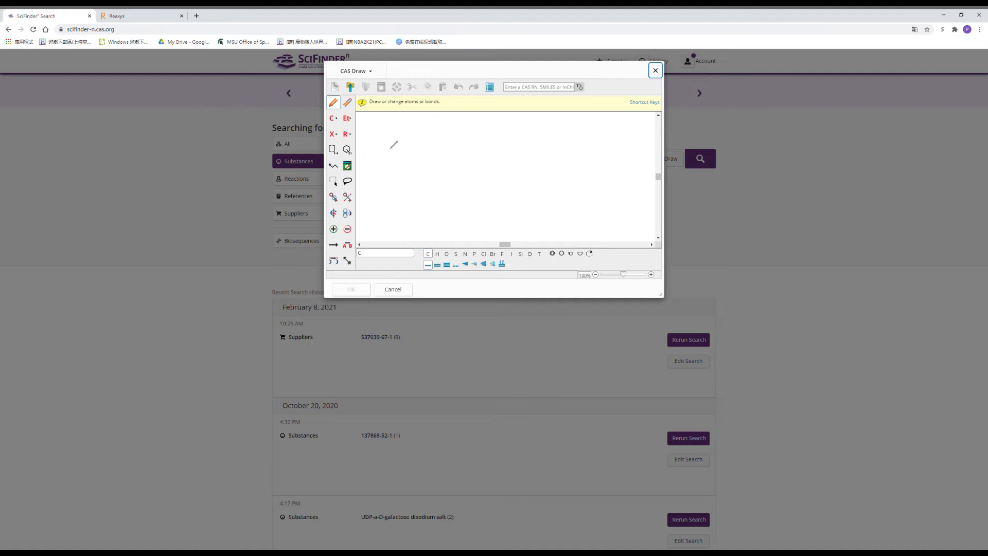
{"action": "left_click", "coordinate": [347, 149]}
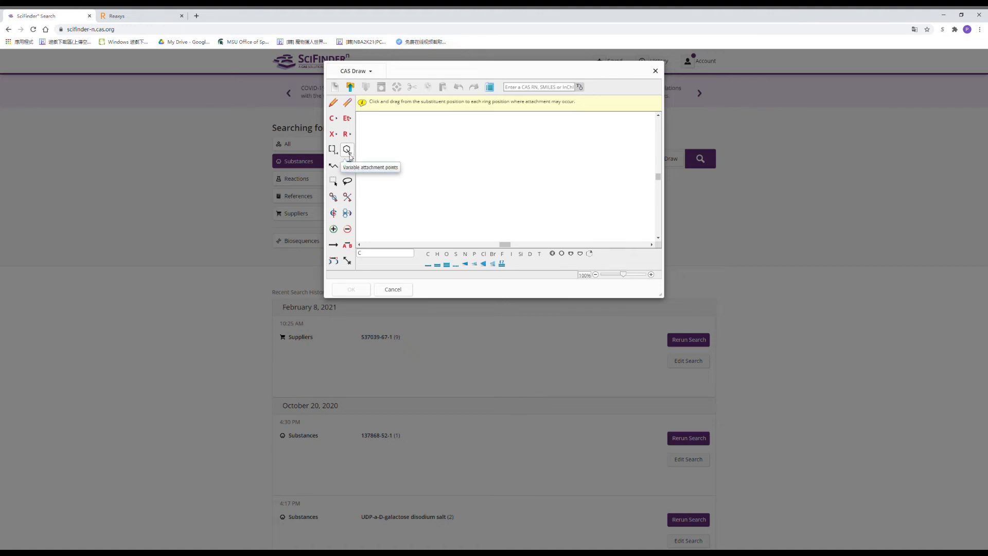
{"action": "left_click", "coordinate": [428, 264]}
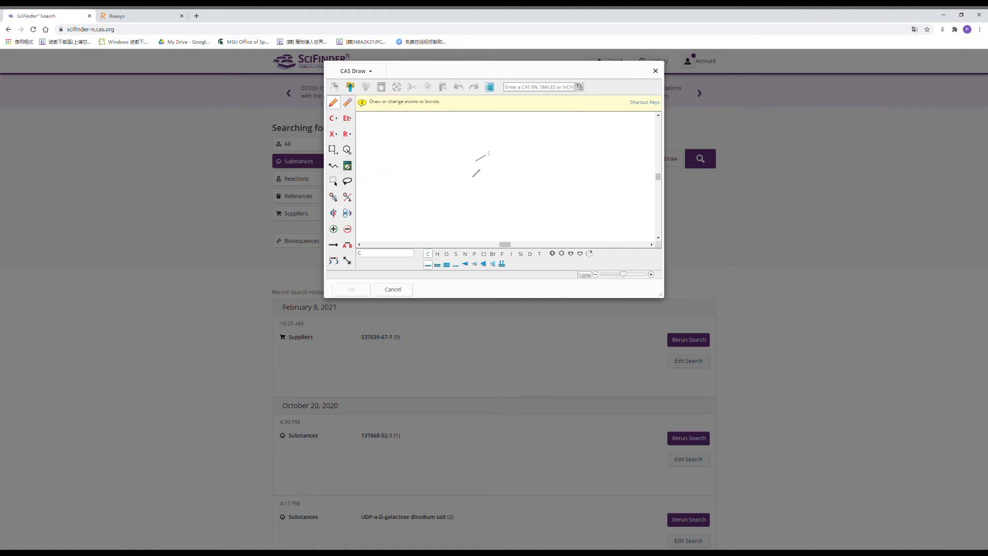
{"action": "left_click", "coordinate": [476, 160]}
{"action": "left_click", "coordinate": [489, 153]}
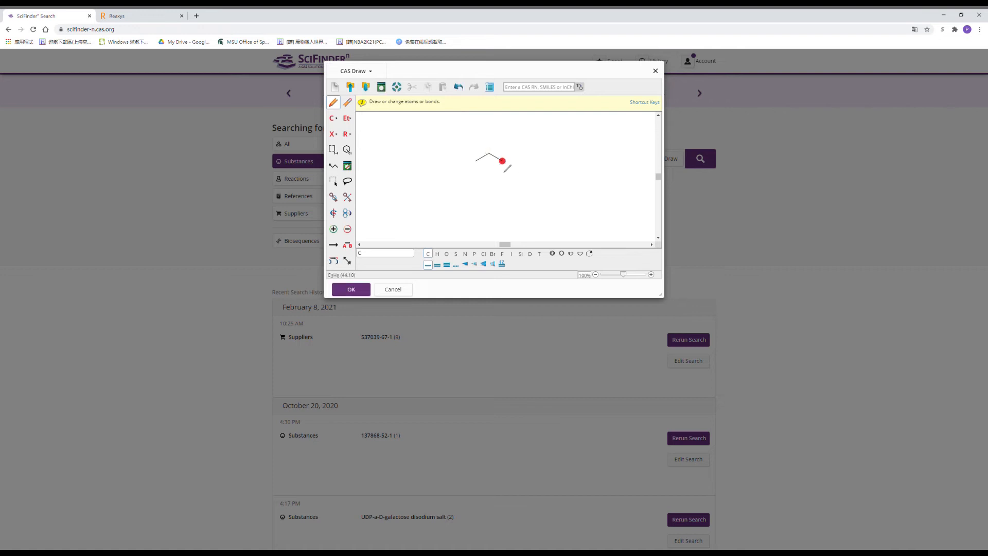
{"action": "left_click", "coordinate": [552, 253]}
{"action": "left_click", "coordinate": [432, 182]}
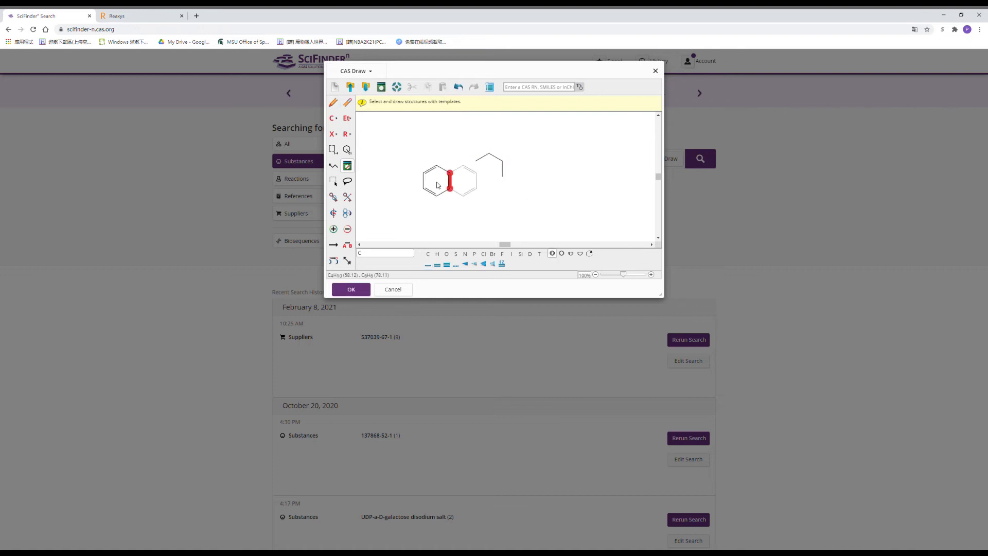
Step: Erase all bonds and atoms of the carbon chain beside the benzene ring
{"action": "left_click", "coordinate": [350, 105]}
{"action": "left_click", "coordinate": [496, 157]}
{"action": "left_click", "coordinate": [482, 158]}
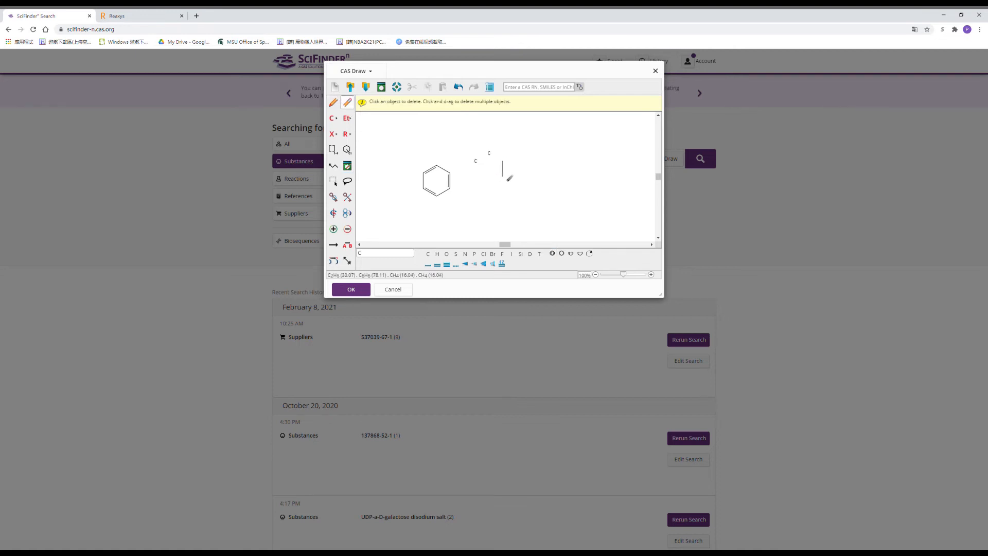
{"action": "left_click", "coordinate": [502, 171]}
{"action": "left_click", "coordinate": [503, 163]}
{"action": "left_click", "coordinate": [504, 178]}
{"action": "left_click", "coordinate": [490, 155]}
{"action": "left_click", "coordinate": [477, 163]}
Step: Add a reaction arrow after the benzene reactant and draw a benzene ring with a nitrogen substituent as the product
{"action": "left_click", "coordinate": [334, 246]}
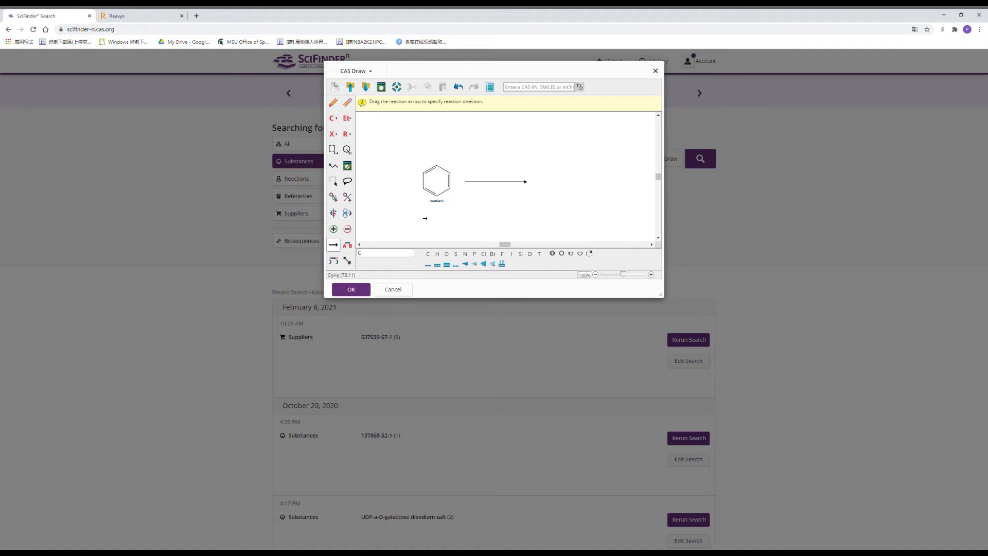
{"action": "left_click", "coordinate": [554, 254]}
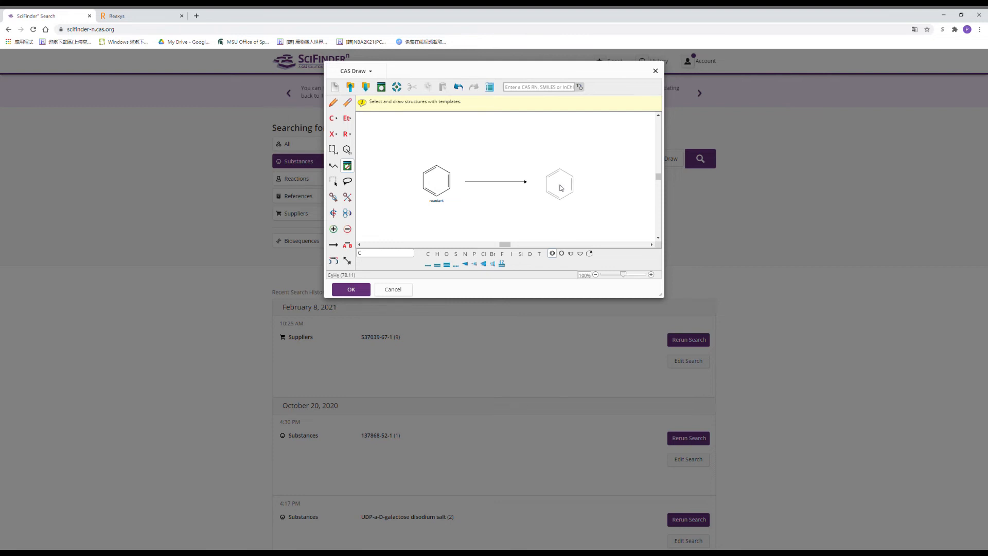
{"action": "left_click", "coordinate": [561, 187]}
{"action": "left_click", "coordinate": [465, 254]}
{"action": "left_click", "coordinate": [560, 166]}
{"action": "left_click_drag", "start_coordinate": [561, 161], "coordinate": [561, 160]}
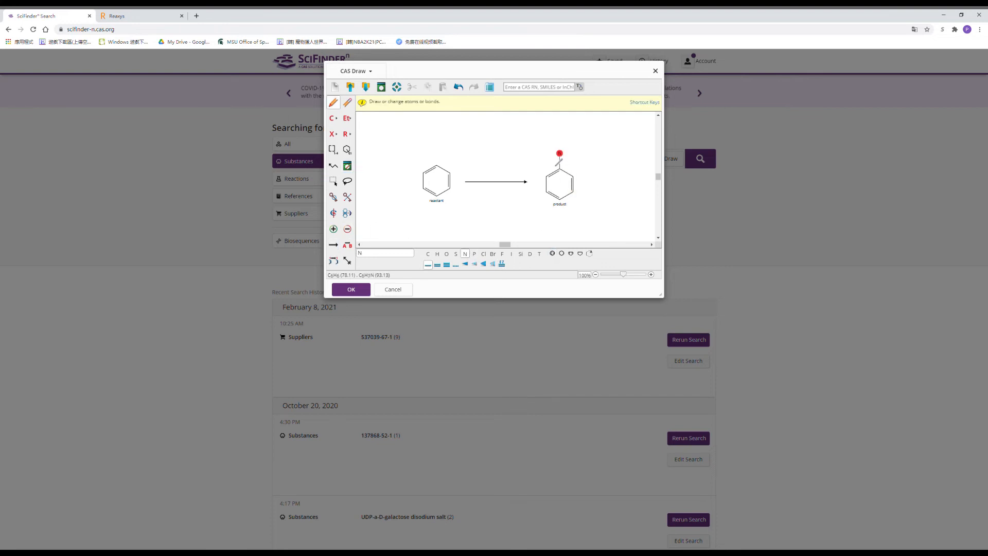
Step: Change the product ring's nitrogen substituent to NO2 and accept the drawing as the query
{"action": "left_click", "coordinate": [384, 258]}
{"action": "key", "text": "Return"}
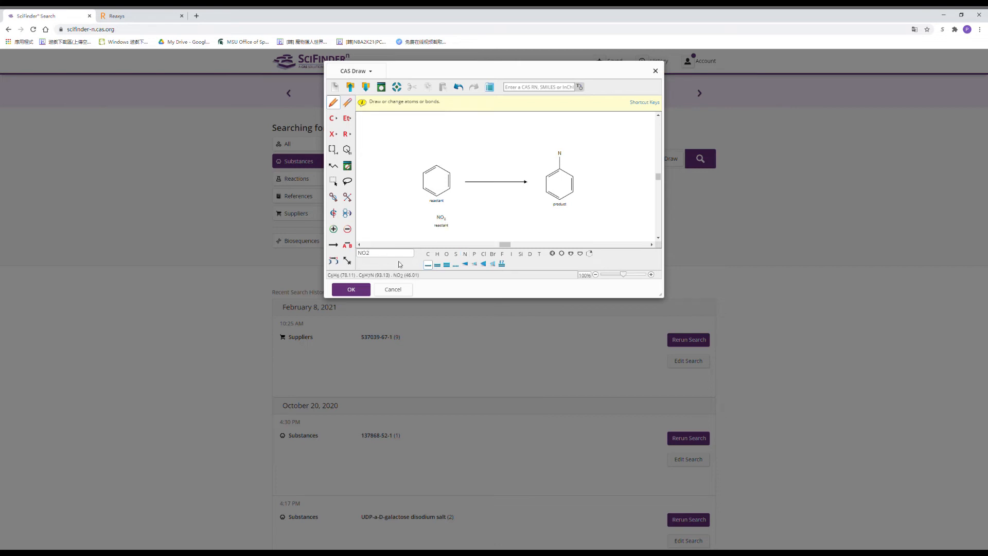
{"action": "left_click", "coordinate": [459, 87]}
{"action": "left_click", "coordinate": [387, 254]}
{"action": "left_click", "coordinate": [559, 154]}
{"action": "left_click", "coordinate": [366, 291]}
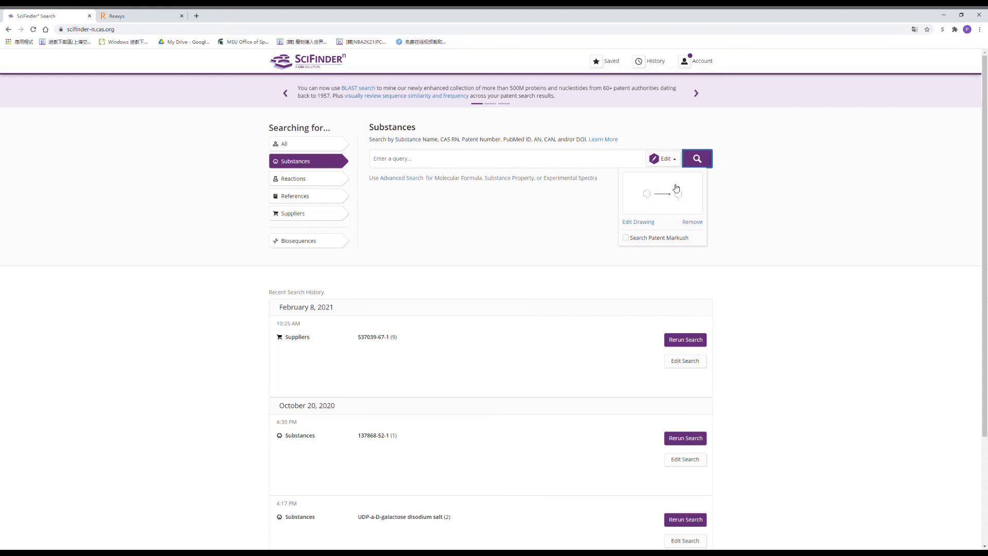
Step: Run the substance search with the drawn reaction and look through the as-drawn matches
{"action": "left_click", "coordinate": [698, 159]}
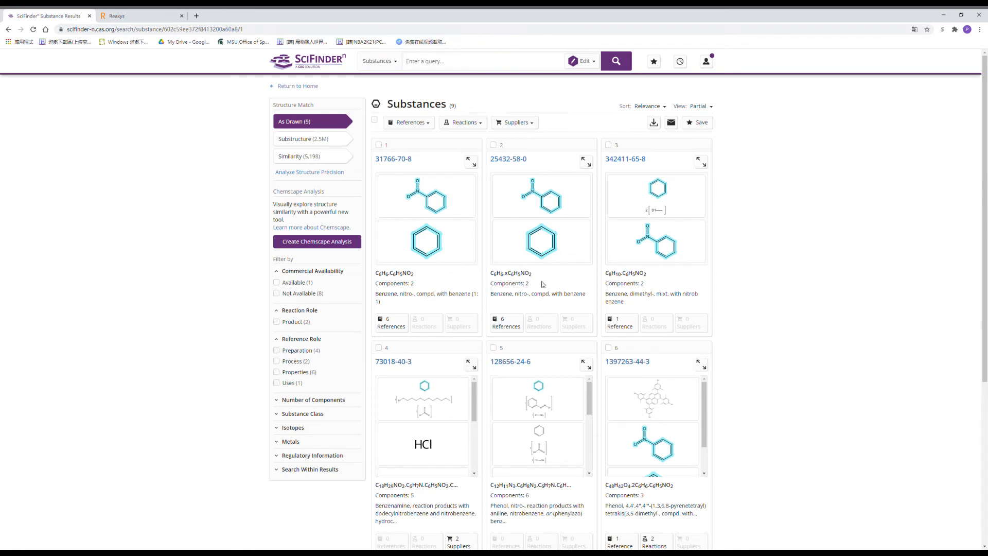
{"action": "scroll", "coordinate": [607, 244], "scroll_direction": "down", "scroll_amount": 5}
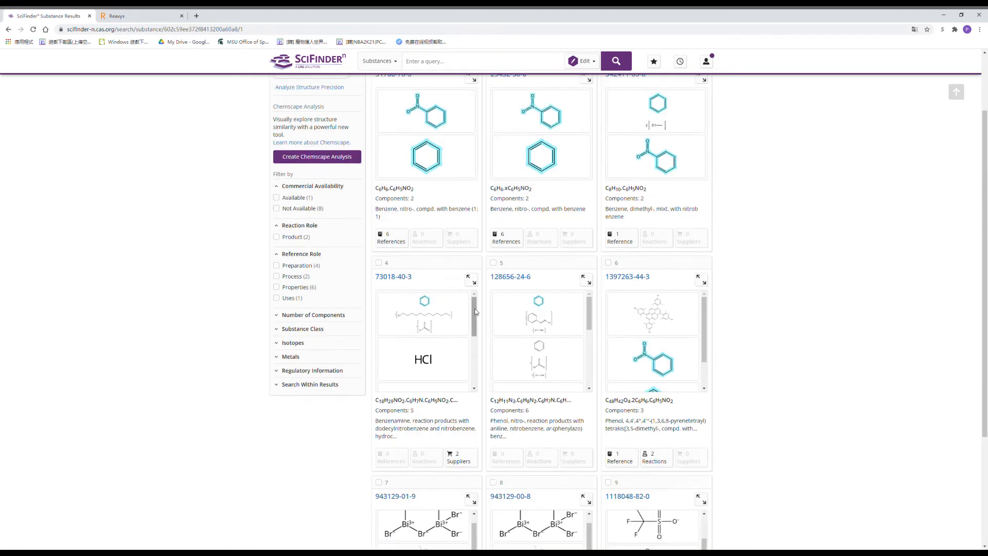
{"action": "scroll", "coordinate": [463, 298], "scroll_direction": "up", "scroll_amount": 5}
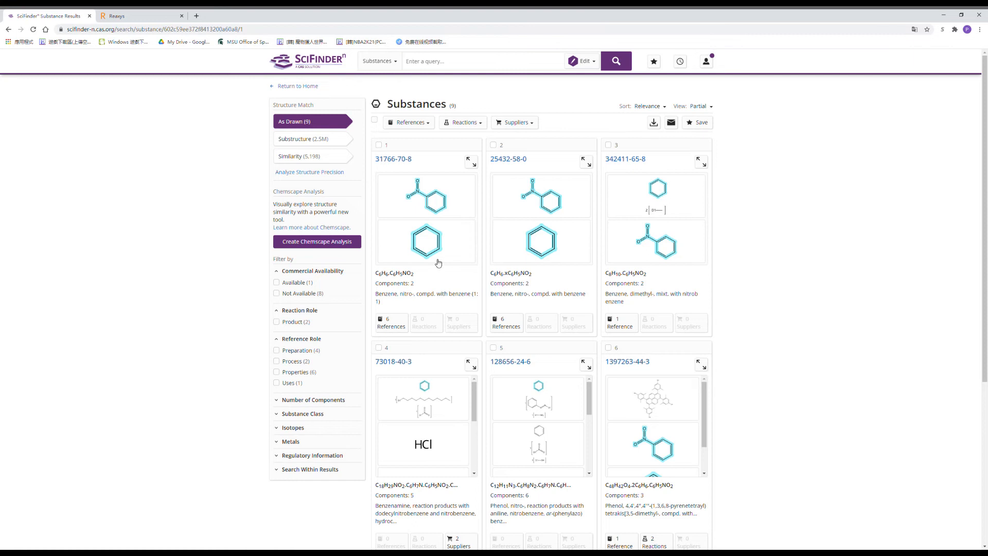
Step: Look through the references for the first matching substance and return to the substance search page
{"action": "left_click", "coordinate": [403, 328]}
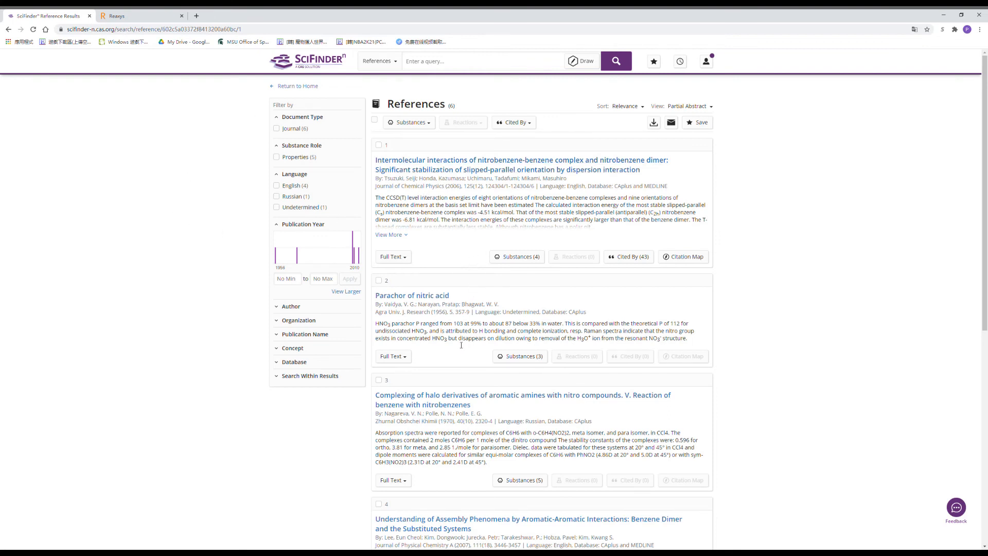
{"action": "scroll", "coordinate": [461, 345], "scroll_direction": "down", "scroll_amount": 8}
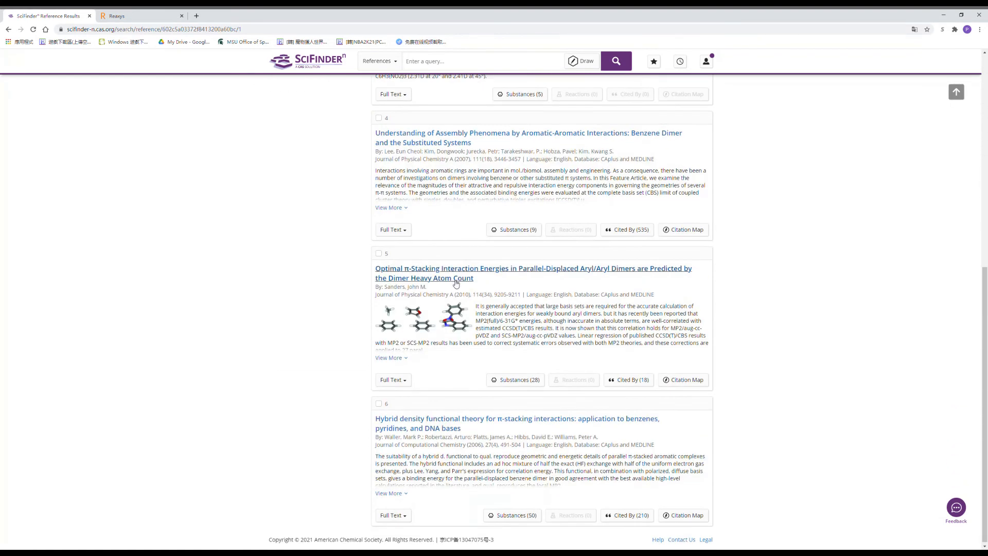
{"action": "scroll", "coordinate": [366, 190], "scroll_direction": "up", "scroll_amount": 7}
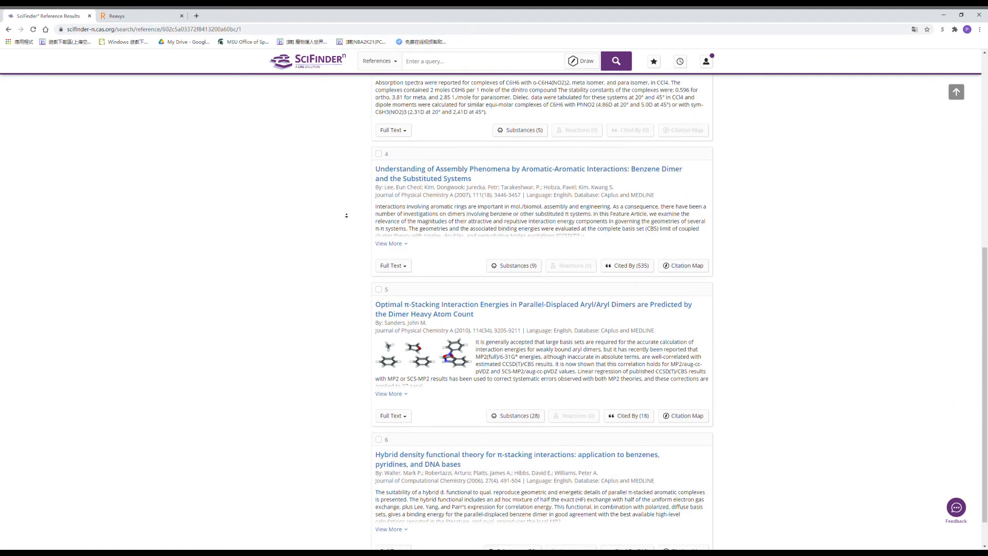
{"action": "left_click", "coordinate": [8, 29]}
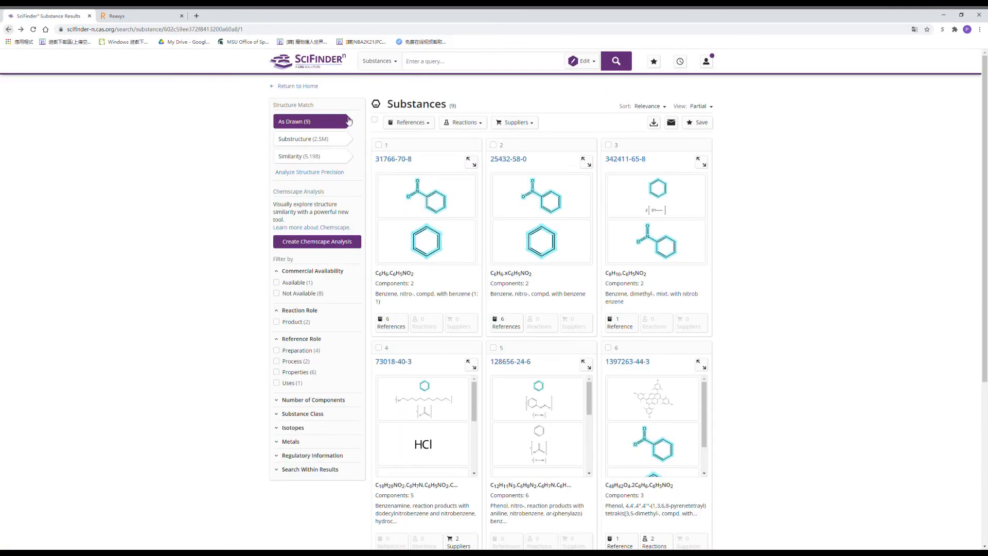
{"action": "left_click", "coordinate": [8, 29]}
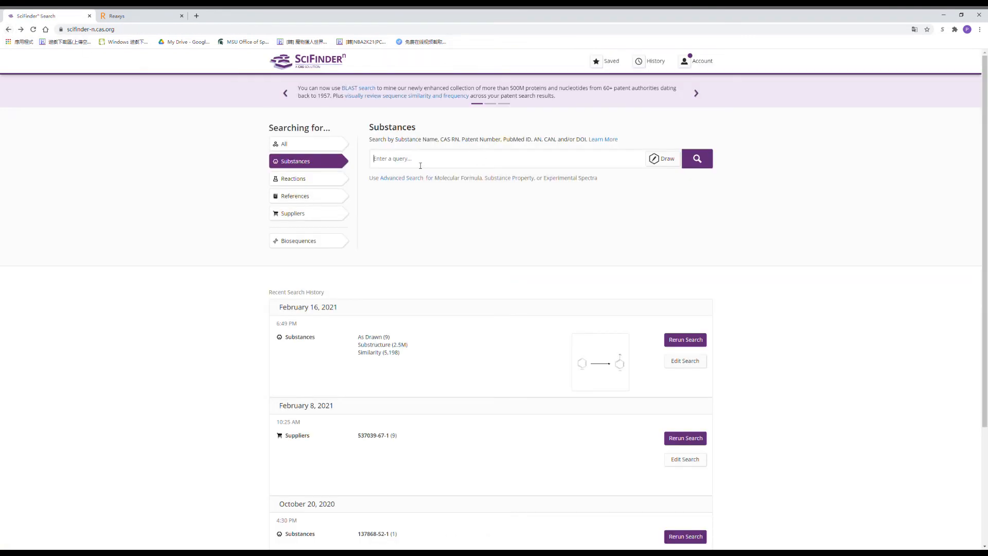
Step: Start a new structure drawing and sketch a chair-shaped six-membered ring with one oxygen and a substituent bond beside that oxygen
{"action": "left_click", "coordinate": [662, 158]}
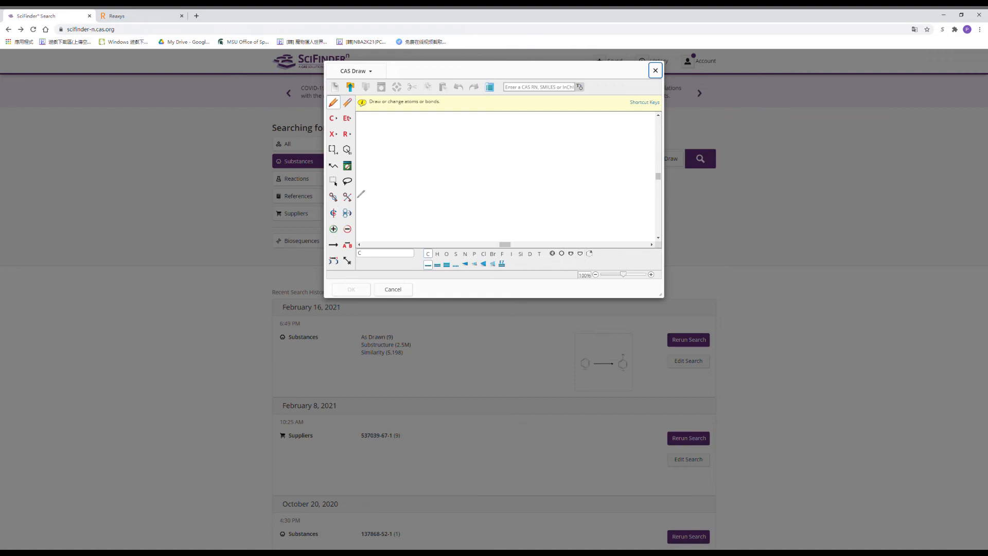
{"action": "left_click", "coordinate": [431, 264]}
{"action": "mouse_move", "coordinate": [454, 157]}
{"action": "left_mouse_down"}
{"action": "mouse_move", "coordinate": [490, 165]}
{"action": "mouse_move", "coordinate": [484, 158]}
{"action": "mouse_move", "coordinate": [491, 178]}
{"action": "mouse_move", "coordinate": [460, 173]}
{"action": "left_mouse_up"}
{"action": "key", "text": "o"}
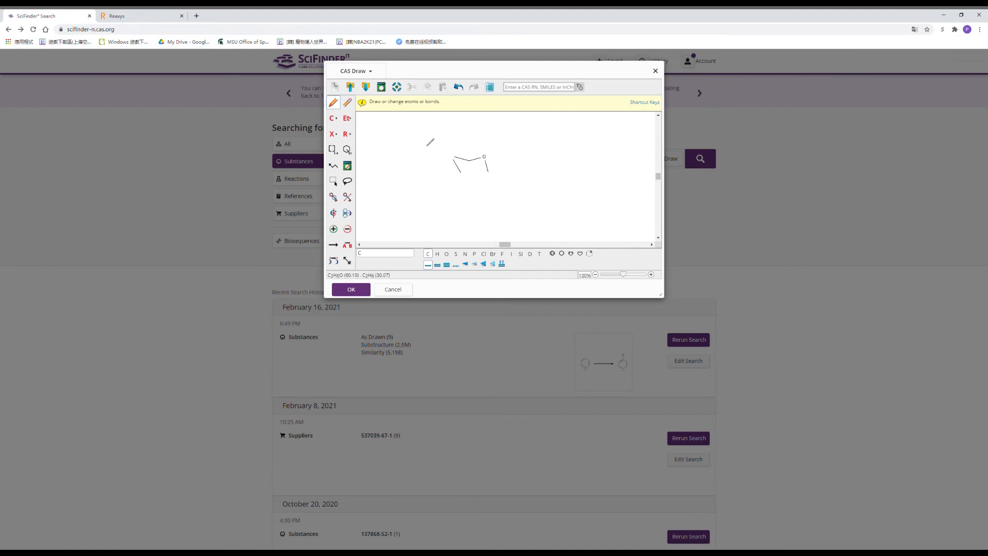
{"action": "left_click", "coordinate": [459, 89]}
{"action": "mouse_move", "coordinate": [454, 157]}
{"action": "left_mouse_down"}
{"action": "mouse_move", "coordinate": [461, 169]}
{"action": "mouse_move", "coordinate": [503, 168]}
{"action": "left_mouse_up"}
{"action": "left_click", "coordinate": [473, 164]}
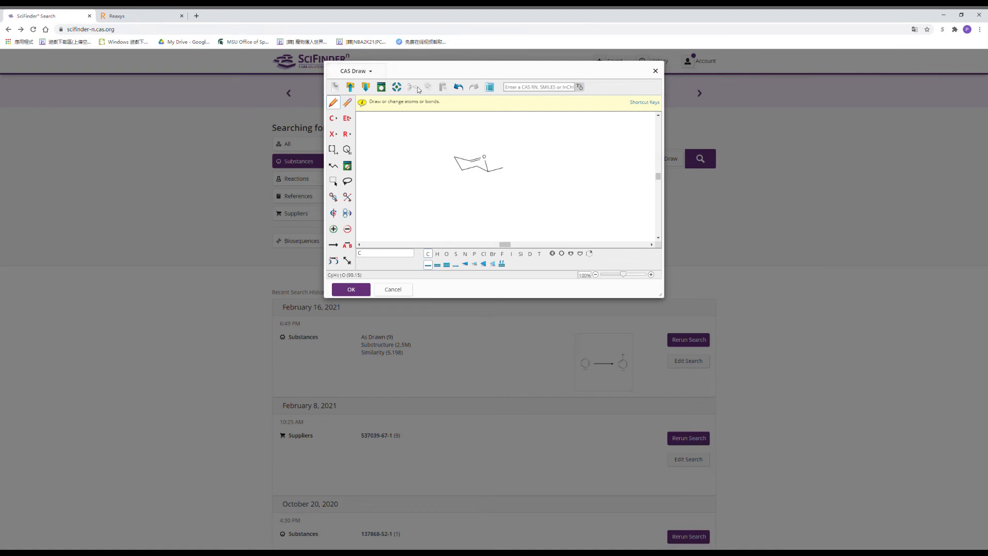
{"action": "left_click", "coordinate": [458, 86]}
Step: Add substituent bonds to the remaining ring carbons, with a two-bond branch on the other carbon next to the ring oxygen
{"action": "left_click", "coordinate": [469, 160]}
{"action": "left_click", "coordinate": [470, 147]}
{"action": "left_click_drag", "start_coordinate": [455, 170], "coordinate": [455, 149]}
{"action": "left_click", "coordinate": [458, 86]}
{"action": "left_click_drag", "start_coordinate": [462, 170], "coordinate": [445, 170]}
{"action": "left_click_drag", "start_coordinate": [477, 166], "coordinate": [475, 183]}
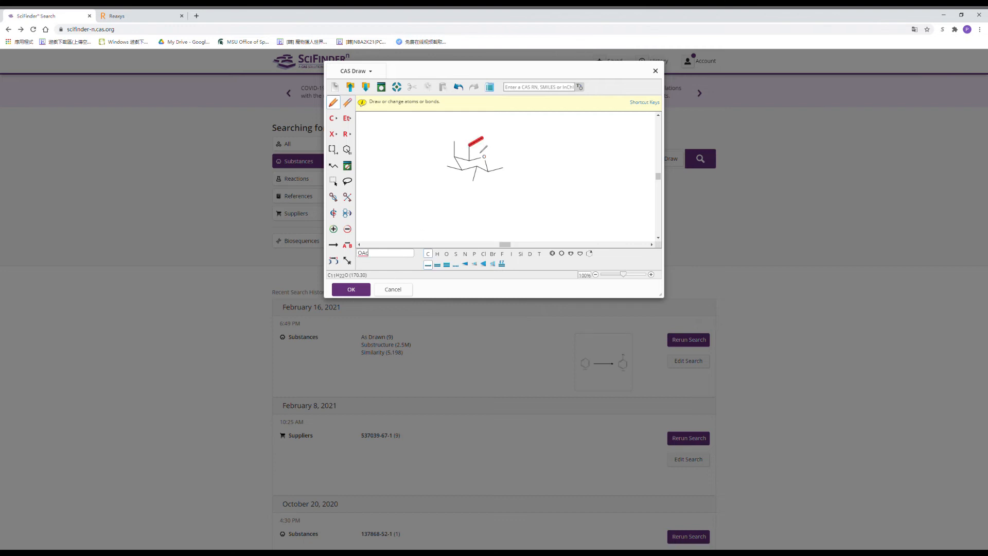
Step: Try to label the end of the two-bond branch as OAc
{"action": "left_click_drag", "start_coordinate": [386, 254], "coordinate": [340, 258]}
{"action": "left_click", "coordinate": [484, 140]}
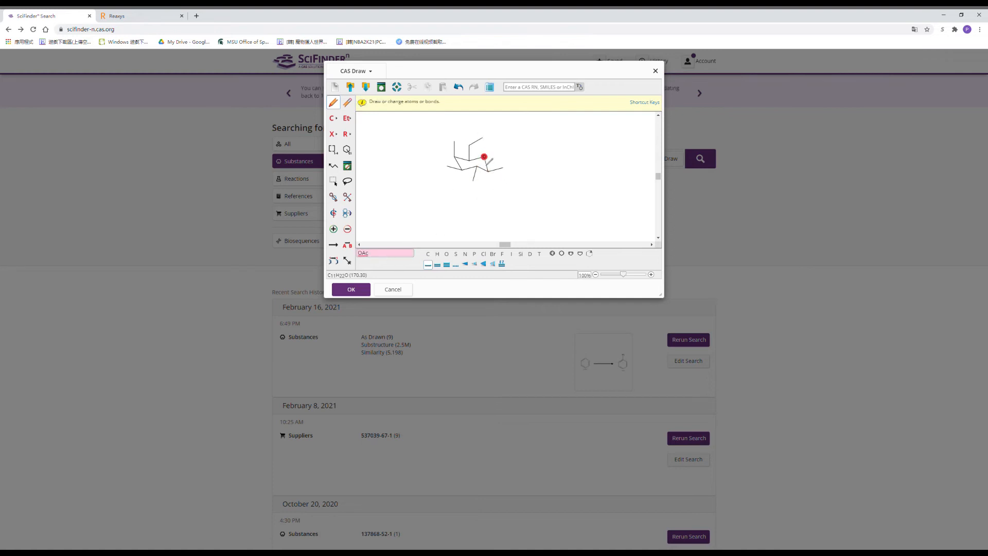
{"action": "left_click", "coordinate": [482, 138]}
Step: Examine the available shortcut groups, R-group definitions, variables and atoms for a label suited to the substituents
{"action": "left_click", "coordinate": [348, 119]}
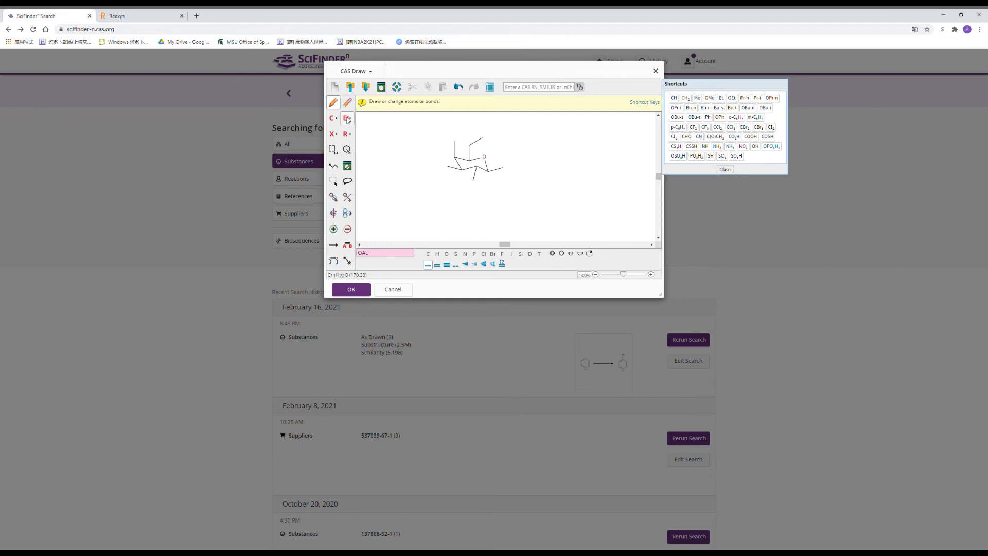
{"action": "double_click", "coordinate": [385, 257]}
{"action": "left_click", "coordinate": [349, 119]}
{"action": "left_click", "coordinate": [347, 134]}
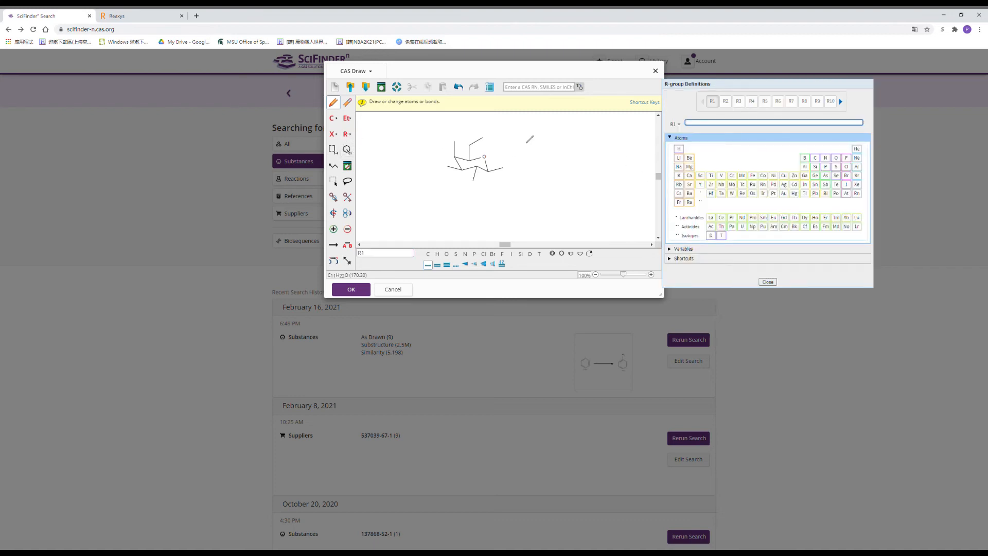
{"action": "left_click", "coordinate": [676, 249]}
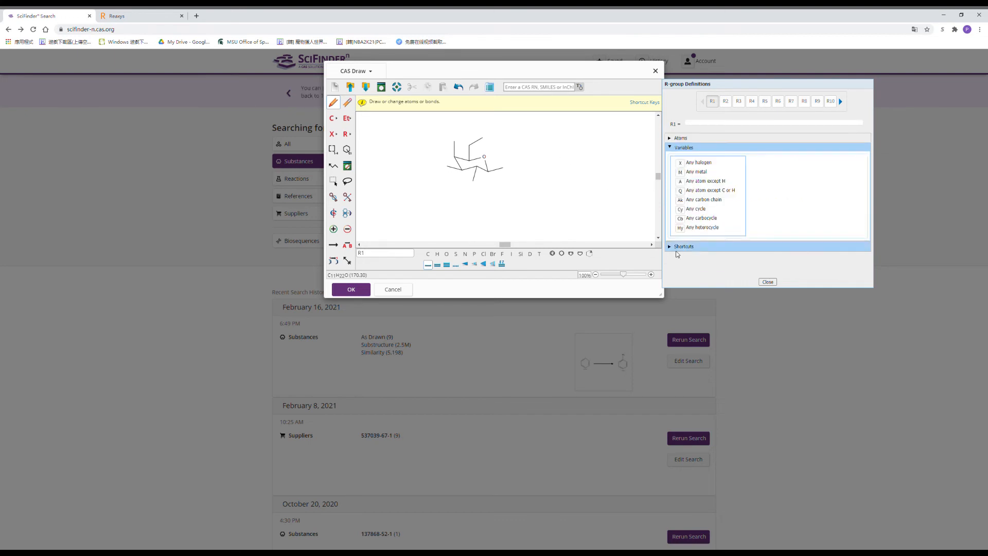
{"action": "left_click", "coordinate": [677, 249]}
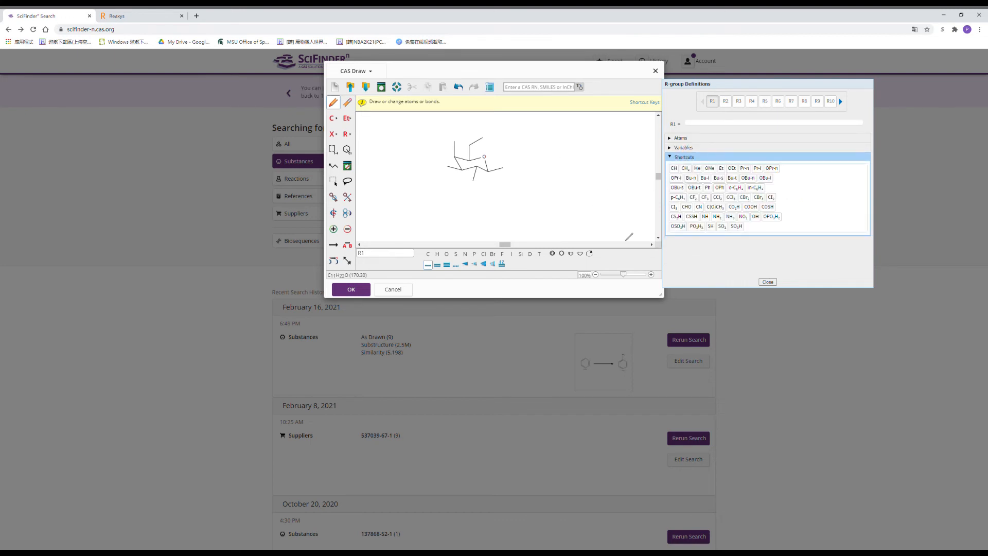
{"action": "left_click", "coordinate": [333, 133]}
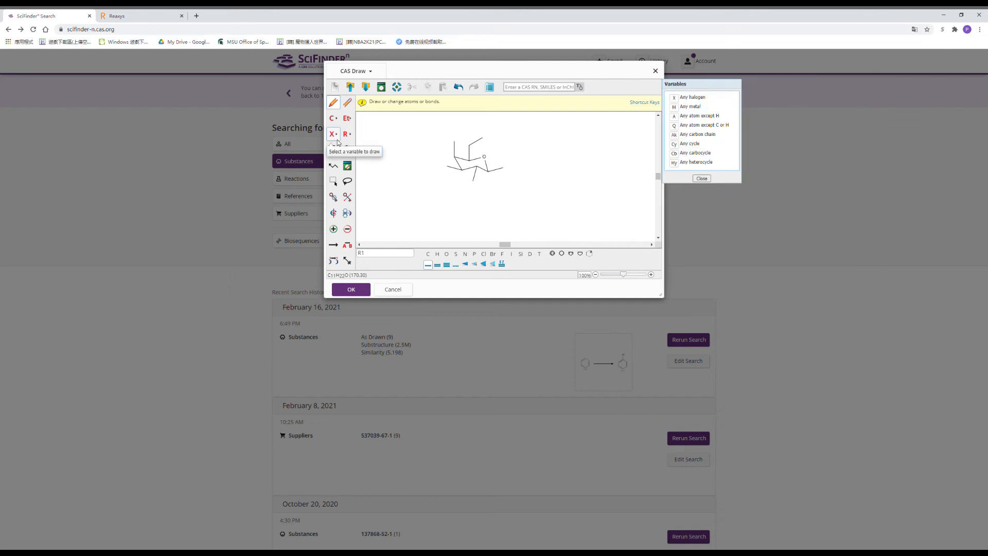
{"action": "left_click", "coordinate": [332, 120]}
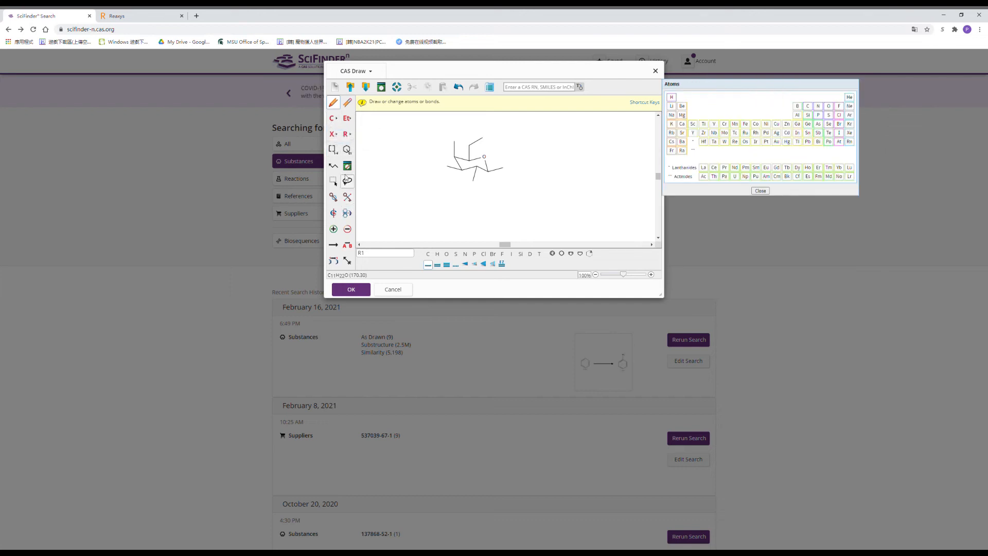
{"action": "left_click", "coordinate": [347, 150]}
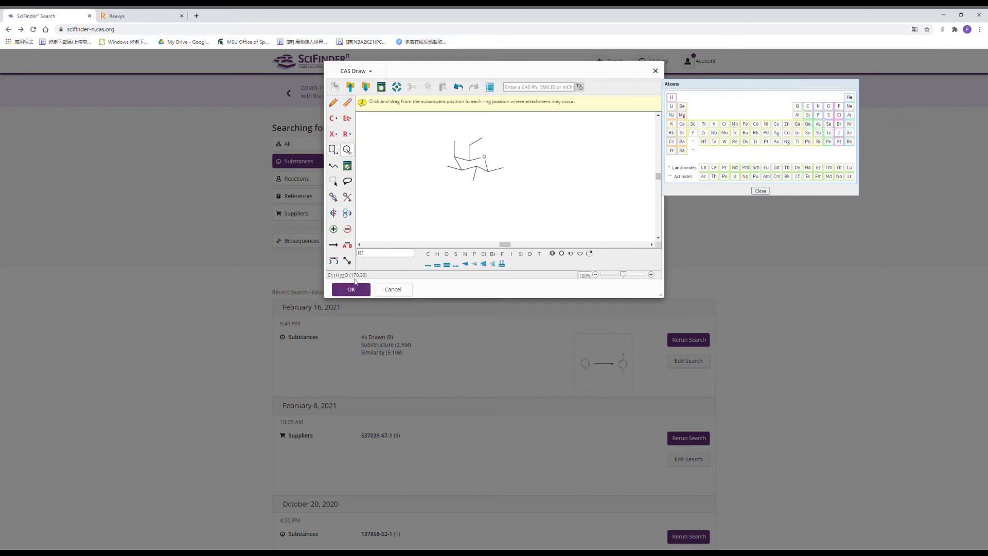
Step: Clear the R1 label and set the ends of all five substituents on the ring to oxygen
{"action": "key", "text": "Return"}
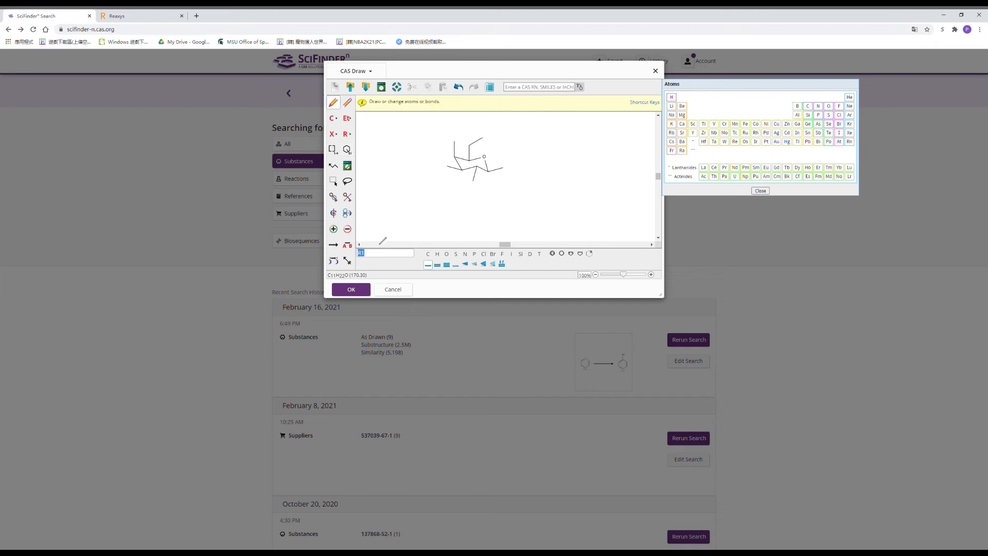
{"action": "key", "text": "BackSpace"}
{"action": "left_click", "coordinate": [333, 103]}
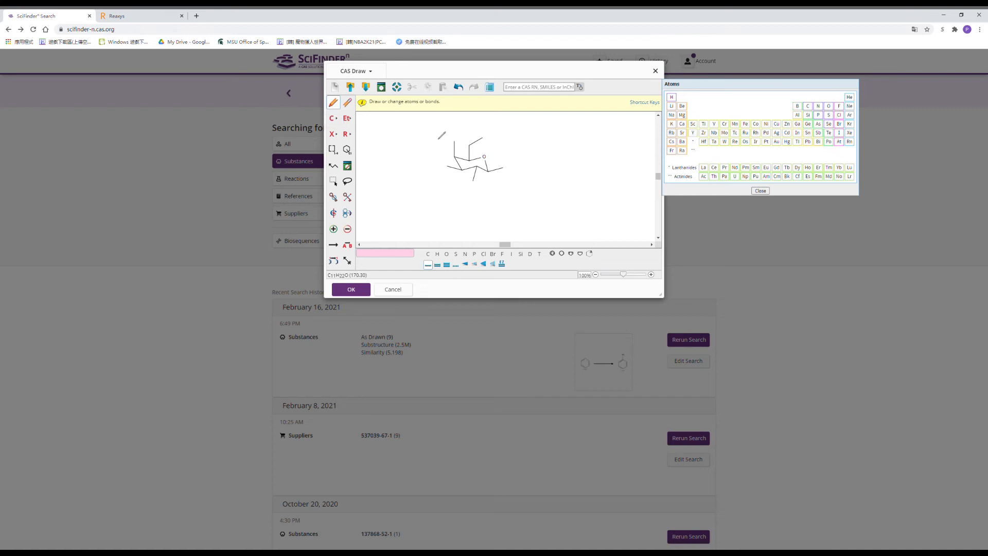
{"action": "left_click", "coordinate": [482, 138]}
{"action": "left_click", "coordinate": [454, 140]}
{"action": "left_click", "coordinate": [447, 167]}
{"action": "left_click", "coordinate": [473, 181]}
{"action": "left_click", "coordinate": [502, 168]}
{"action": "left_click", "coordinate": [500, 144]}
{"action": "left_click", "coordinate": [334, 103]}
{"action": "left_click", "coordinate": [496, 144]}
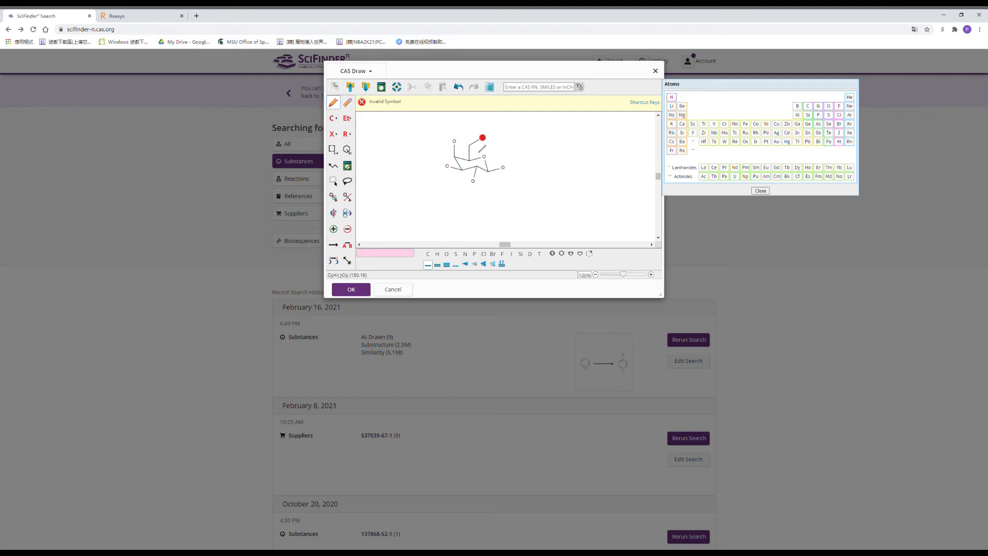
Step: Erase the outer bond of the two-bond branch, close the periodic table, and try to redraw the bond before undoing the attempts
{"action": "key", "text": "e"}
{"action": "left_click", "coordinate": [485, 146]}
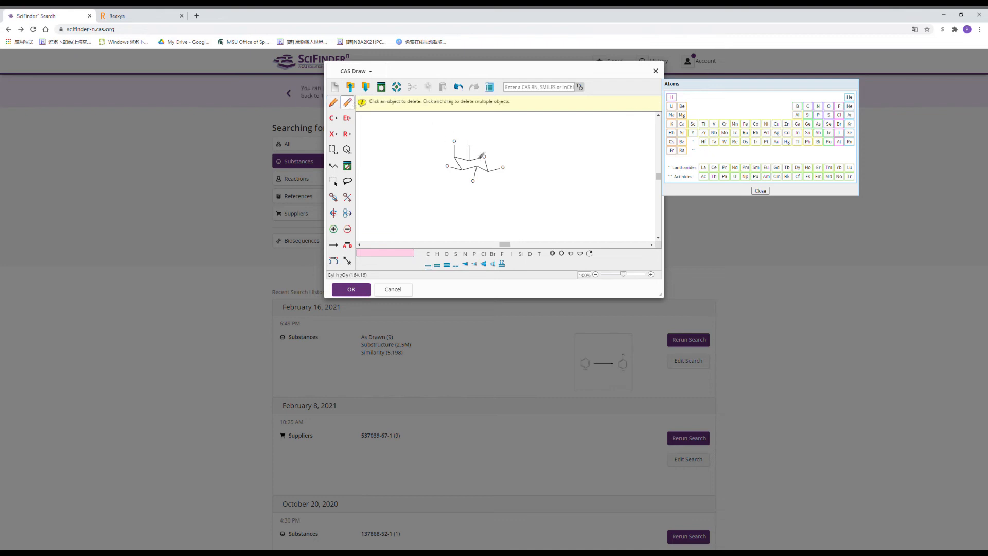
{"action": "left_click", "coordinate": [334, 103]}
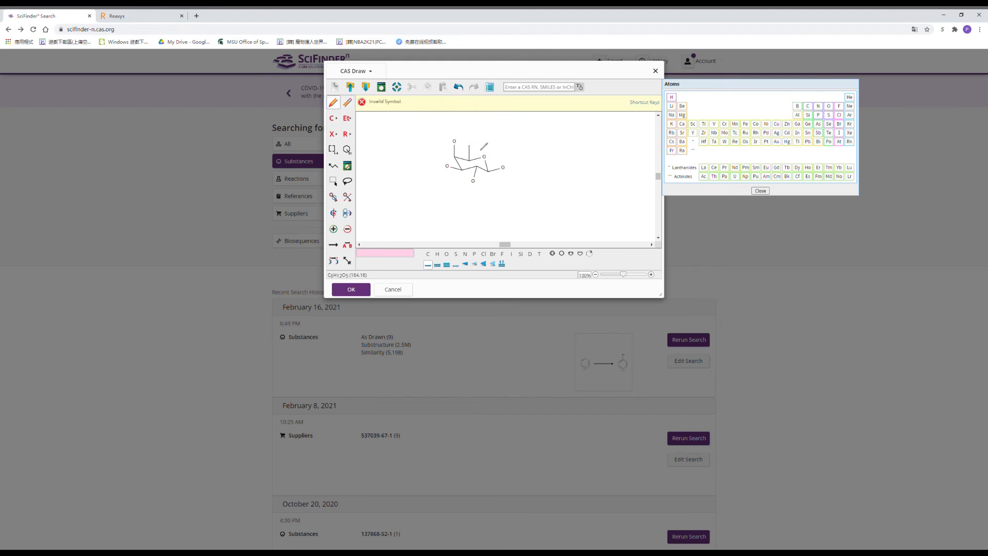
{"action": "left_click_drag", "start_coordinate": [470, 147], "coordinate": [483, 156]}
{"action": "left_click", "coordinate": [764, 192]}
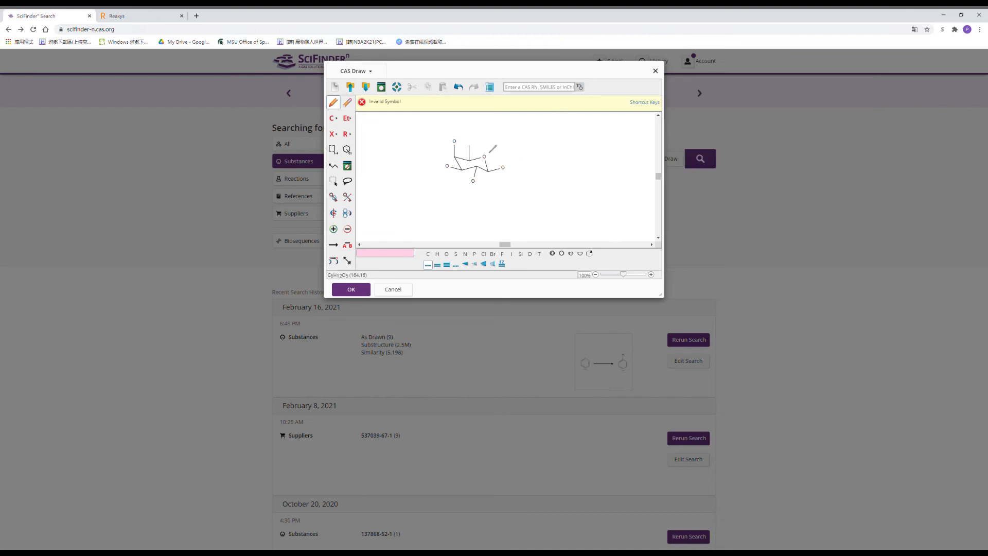
{"action": "left_click", "coordinate": [469, 153]}
{"action": "left_click", "coordinate": [458, 86]}
{"action": "left_click", "coordinate": [458, 86]}
{"action": "left_click_drag", "start_coordinate": [481, 156], "coordinate": [482, 154]}
Step: Check the drawing editor's keyboard shortcuts, and close the editor without saving the sugar drawing
{"action": "left_click", "coordinate": [641, 101]}
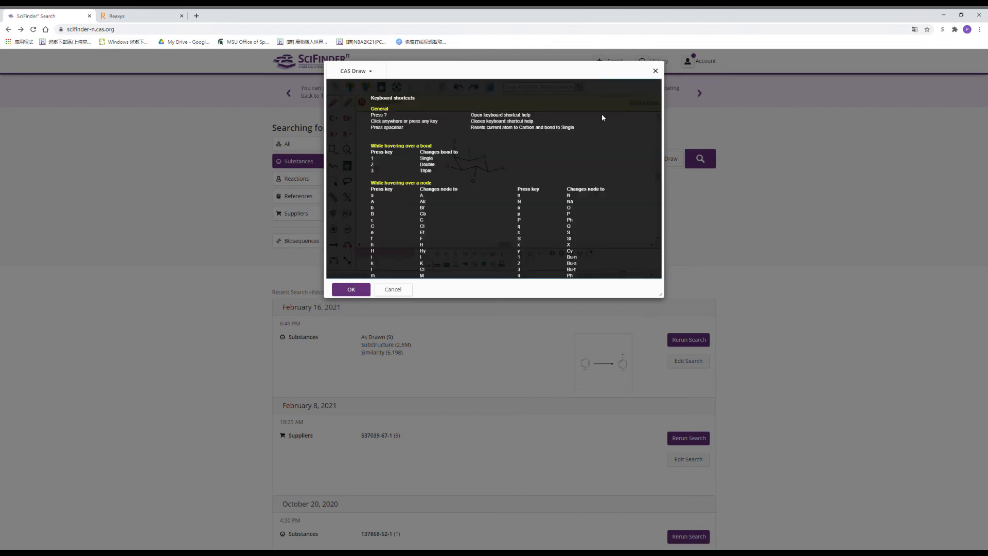
{"action": "left_click", "coordinate": [588, 124]}
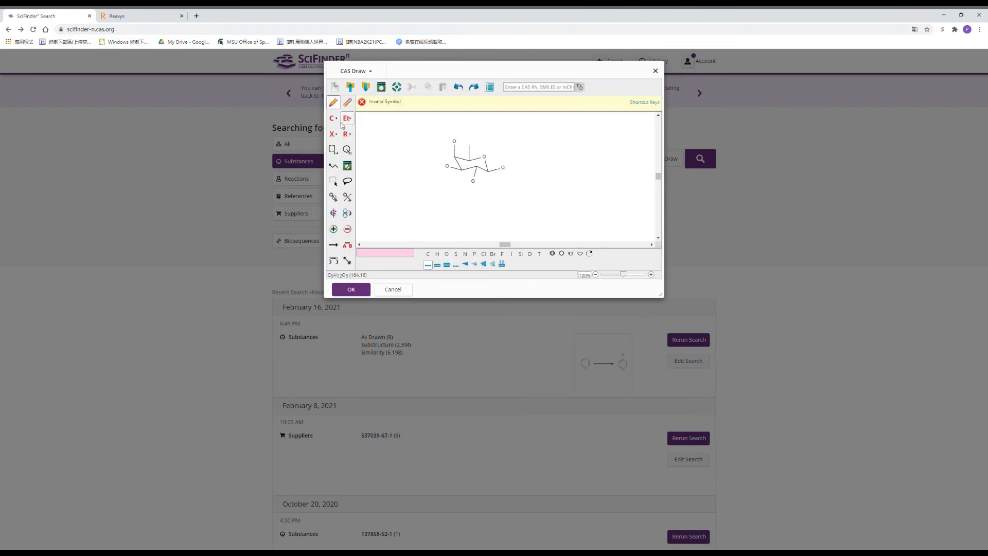
{"action": "left_click", "coordinate": [657, 72]}
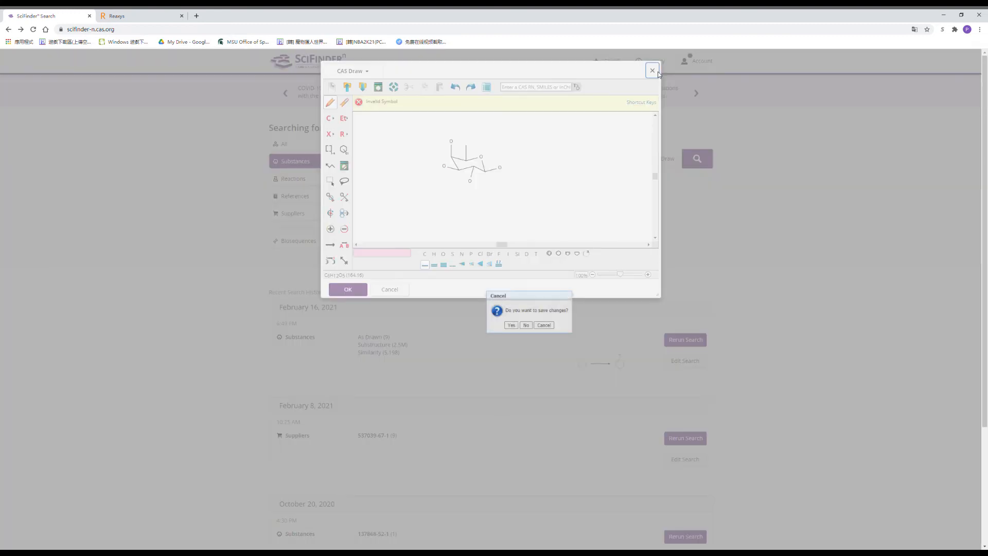
{"action": "left_click", "coordinate": [527, 325]}
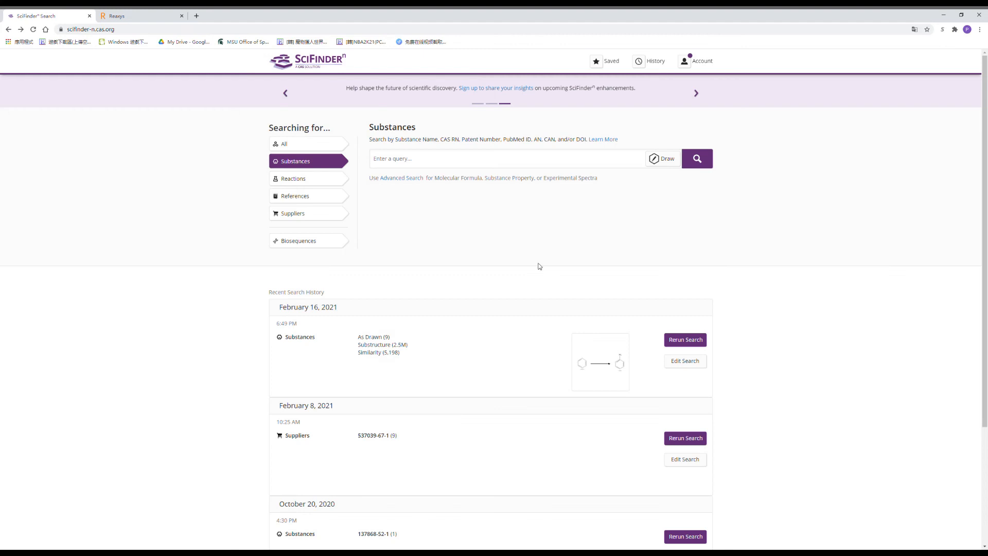
Step: Open a new structure drawing and draw a chair-form pyranose ring with an acetoxy group on a carbon next to the ring oxygen
{"action": "left_click", "coordinate": [664, 159]}
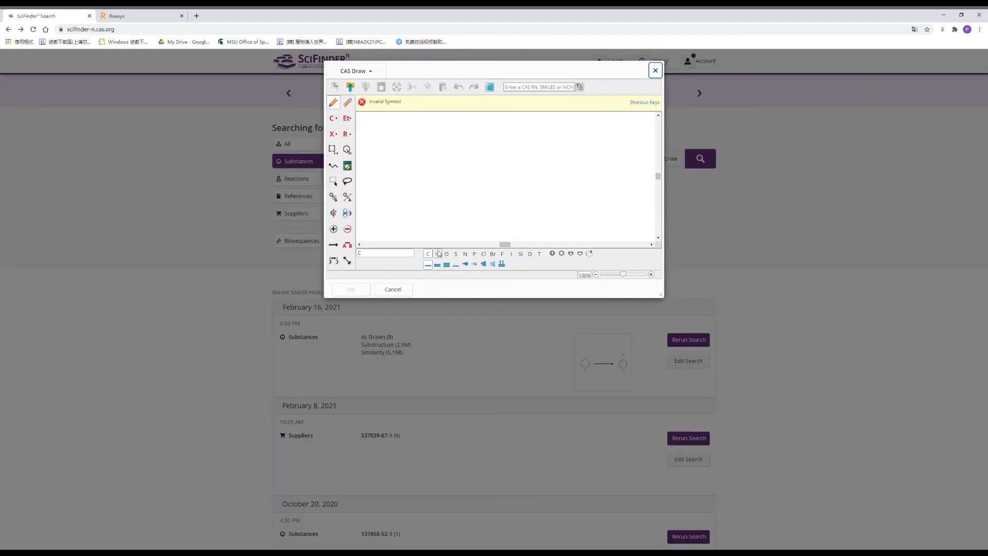
{"action": "left_click", "coordinate": [428, 267]}
{"action": "mouse_move", "coordinate": [446, 159]}
{"action": "left_mouse_down"}
{"action": "mouse_move", "coordinate": [482, 159]}
{"action": "mouse_move", "coordinate": [486, 181]}
{"action": "mouse_move", "coordinate": [453, 172]}
{"action": "left_mouse_up"}
{"action": "key", "text": "o"}
{"action": "mouse_move", "coordinate": [453, 172]}
{"action": "left_mouse_down"}
{"action": "mouse_move", "coordinate": [495, 181]}
{"action": "mouse_move", "coordinate": [510, 172]}
{"action": "left_mouse_up"}
{"action": "left_click_drag", "start_coordinate": [509, 171], "coordinate": [514, 187]}
{"action": "left_click", "coordinate": [512, 172]}
{"action": "left_click", "coordinate": [516, 166]}
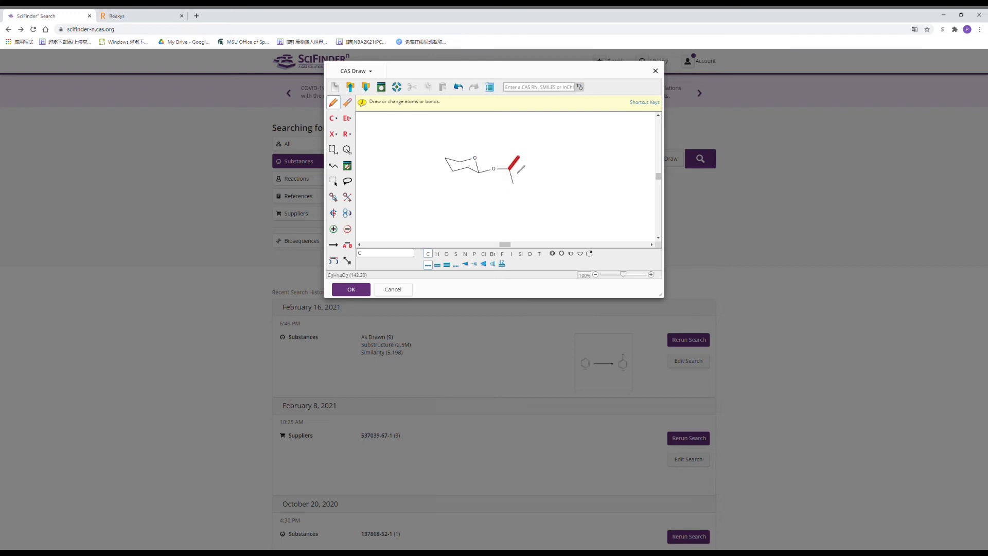
{"action": "key", "text": "o"}
Step: Draw a two-bond branch on the other carbon next to the ring oxygen and erase the stray bonds at its bend
{"action": "left_click_drag", "start_coordinate": [460, 161], "coordinate": [460, 147]}
{"action": "left_click", "coordinate": [460, 154]}
{"action": "left_click", "coordinate": [458, 87]}
{"action": "left_click", "coordinate": [460, 147]}
{"action": "left_click", "coordinate": [460, 146]}
{"action": "left_click", "coordinate": [347, 103]}
{"action": "left_click", "coordinate": [454, 142]}
{"action": "left_click", "coordinate": [448, 138]}
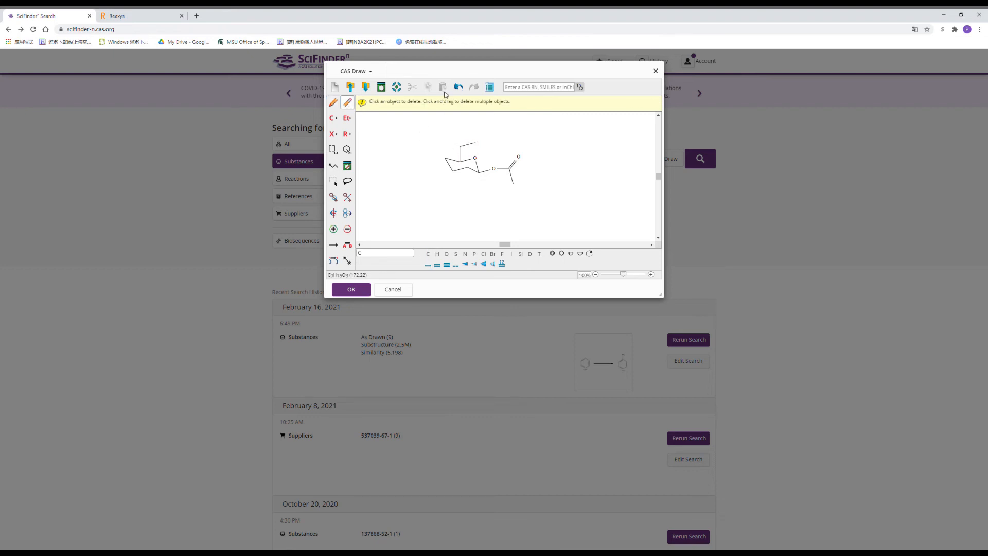
Step: Extend the end of the two-bond branch into an acetoxy group with a carbonyl oxygen and a methyl
{"action": "left_click", "coordinate": [333, 103]}
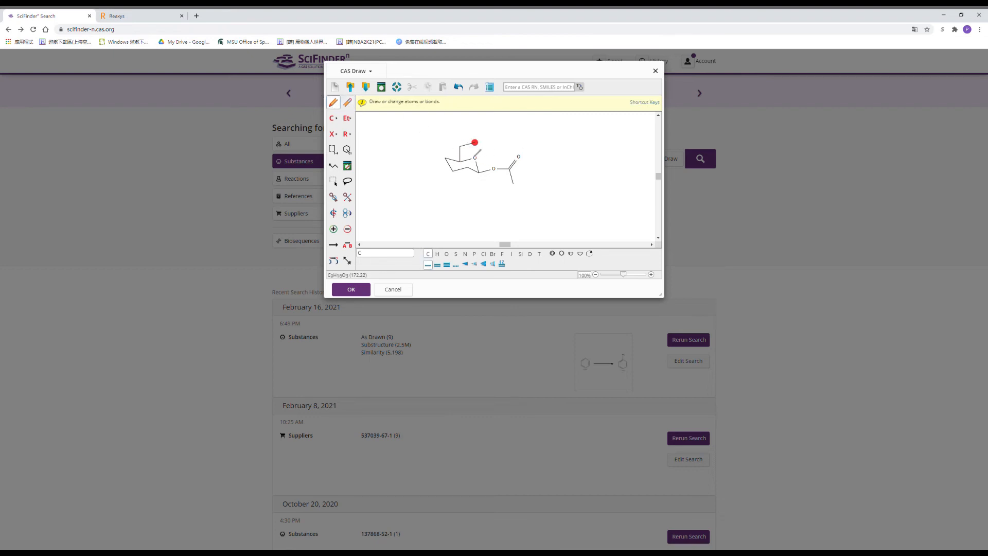
{"action": "mouse_move", "coordinate": [475, 143]}
{"action": "left_mouse_down"}
{"action": "mouse_move", "coordinate": [492, 143]}
{"action": "mouse_move", "coordinate": [490, 132]}
{"action": "mouse_move", "coordinate": [503, 149]}
{"action": "left_mouse_up"}
{"action": "key", "text": "o"}
{"action": "left_click", "coordinate": [458, 86]}
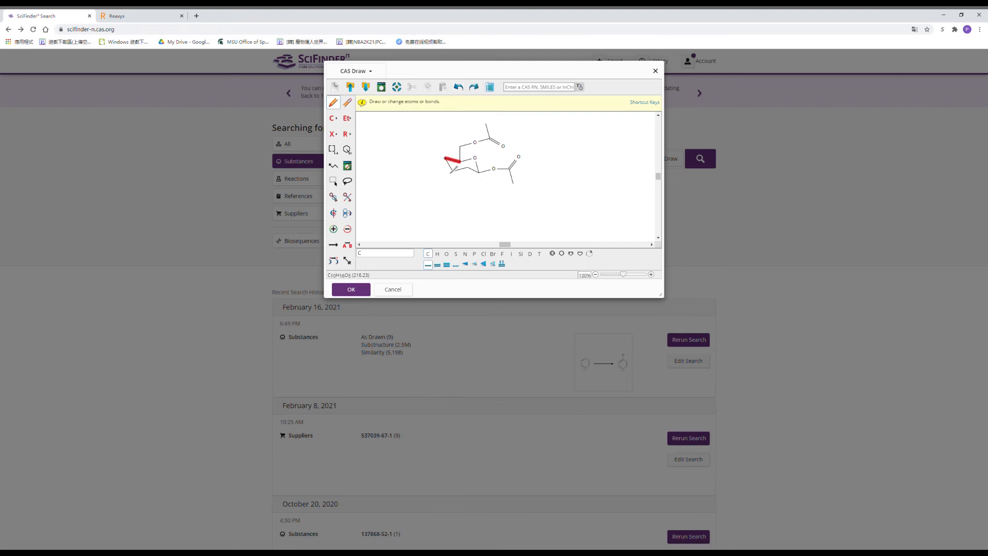
Step: Draw an upward acetoxy group on the ring carbon adjacent to the one carrying the acetoxymethyl branch
{"action": "left_click", "coordinate": [446, 158]}
{"action": "left_click_drag", "start_coordinate": [446, 144], "coordinate": [432, 143]}
{"action": "left_click", "coordinate": [459, 86]}
{"action": "left_click", "coordinate": [432, 140]}
{"action": "left_click", "coordinate": [432, 140]}
{"action": "key", "text": "o"}
Step: Draw a sideways acetoxy group on the ring carbon opposite the ring oxygen
{"action": "mouse_move", "coordinate": [453, 172]}
{"action": "left_mouse_down"}
{"action": "mouse_move", "coordinate": [417, 170]}
{"action": "mouse_move", "coordinate": [422, 187]}
{"action": "left_mouse_up"}
{"action": "left_click", "coordinate": [429, 169]}
{"action": "left_click", "coordinate": [458, 87]}
{"action": "left_click", "coordinate": [423, 168]}
{"action": "left_click", "coordinate": [418, 163]}
{"action": "key", "text": "o"}
Step: Add a downward acetoxy group to the remaining unsubstituted ring carbon, accept the drawing, and run the substance search
{"action": "mouse_move", "coordinate": [467, 169]}
{"action": "left_mouse_down"}
{"action": "mouse_move", "coordinate": [464, 196]}
{"action": "mouse_move", "coordinate": [479, 199]}
{"action": "mouse_move", "coordinate": [472, 214]}
{"action": "left_mouse_up"}
{"action": "key", "text": "o"}
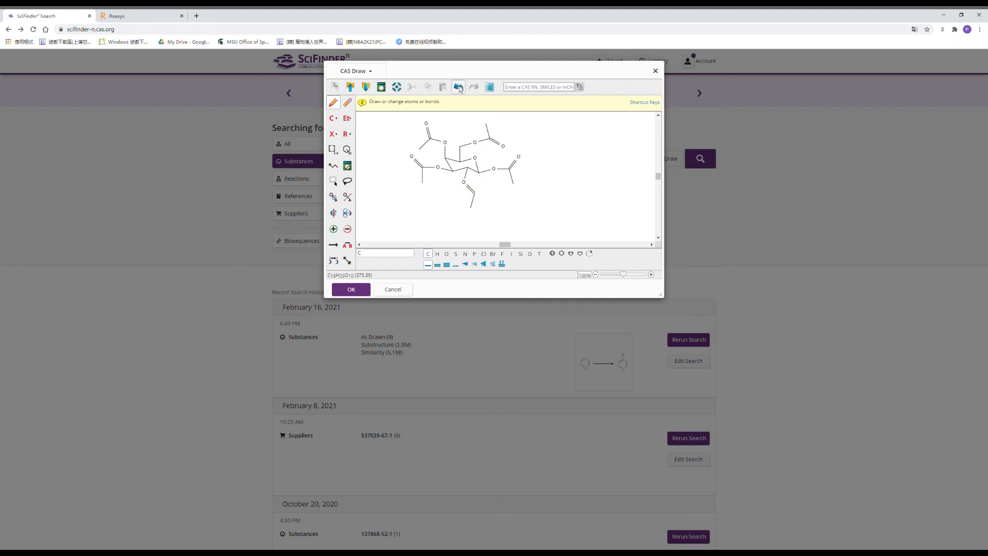
{"action": "left_click", "coordinate": [474, 194]}
{"action": "left_click", "coordinate": [484, 200]}
{"action": "key", "text": "o"}
{"action": "left_click", "coordinate": [363, 289]}
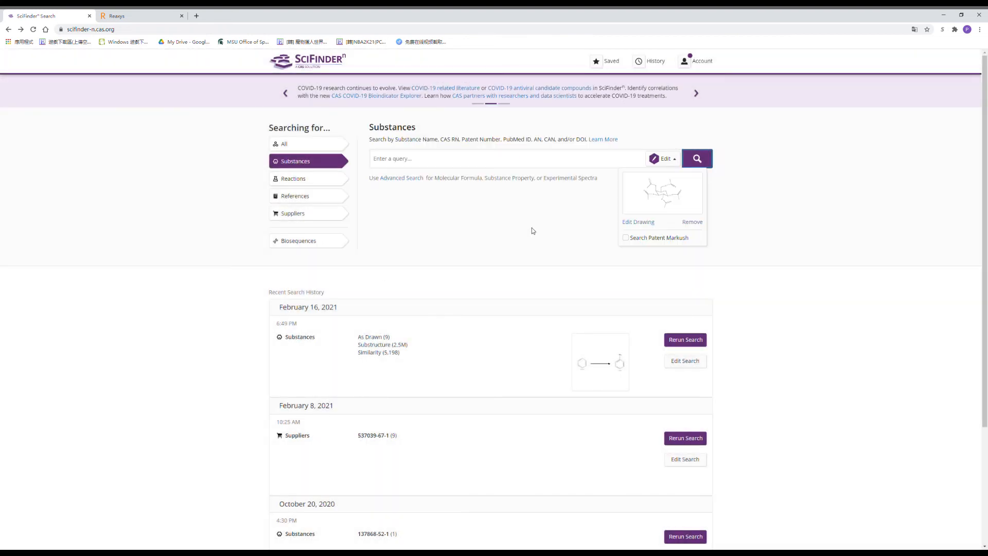
{"action": "left_click", "coordinate": [698, 162]}
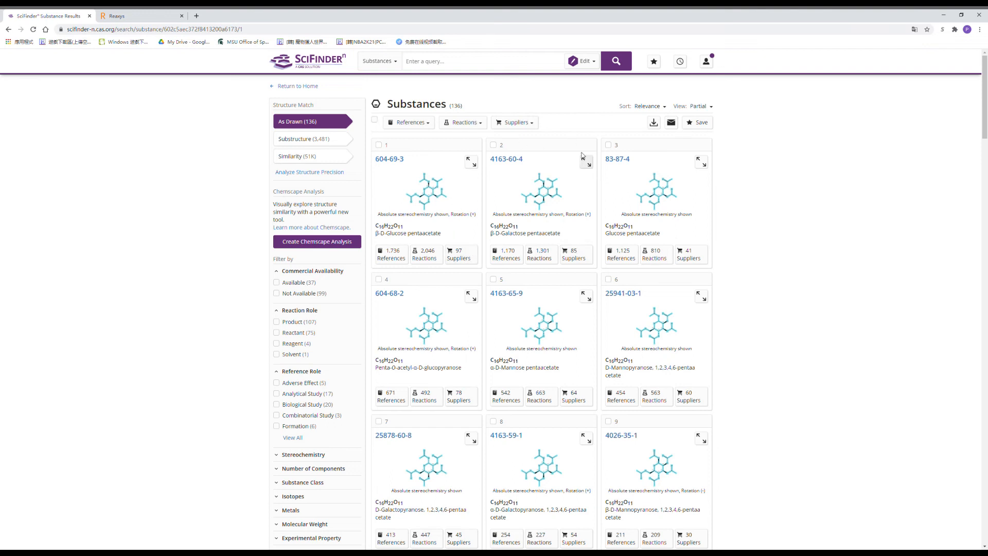
Step: Examine the number of as-drawn hits and the names of the listed sugar pentaacetates
{"action": "double_click", "coordinate": [453, 104]}
{"action": "left_click", "coordinate": [724, 236]}
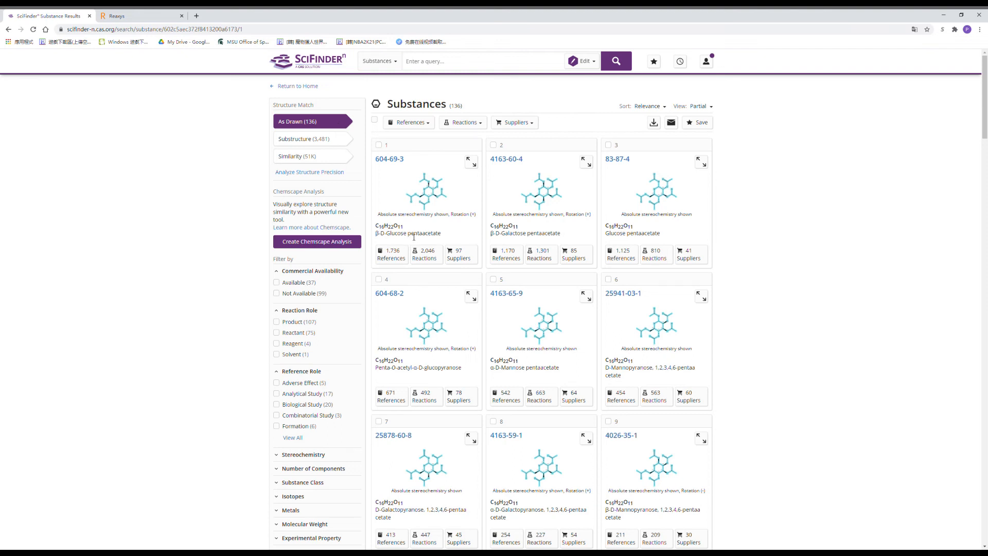
{"action": "left_click_drag", "start_coordinate": [564, 235], "coordinate": [498, 236]}
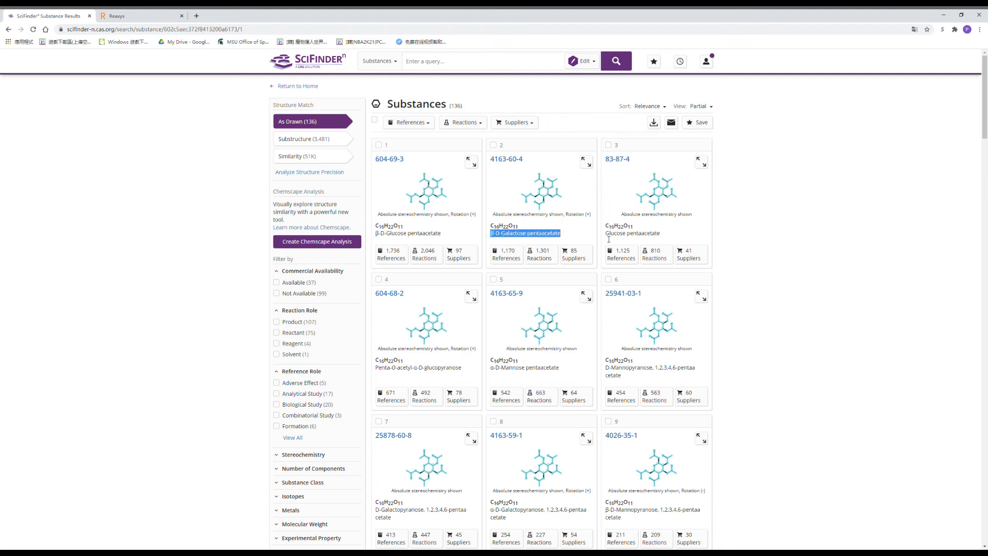
{"action": "left_click_drag", "start_coordinate": [610, 238], "coordinate": [629, 238]}
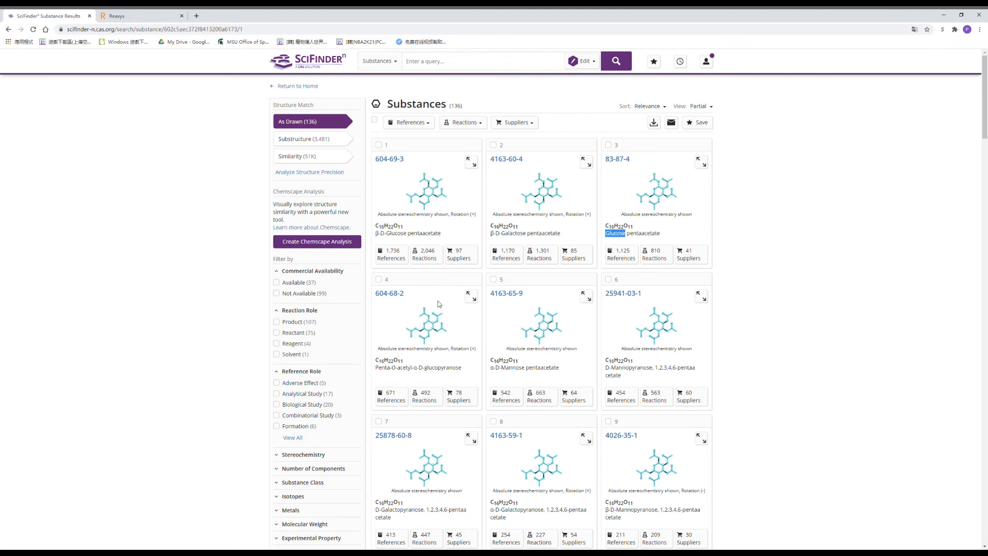
{"action": "left_click_drag", "start_coordinate": [501, 375], "coordinate": [539, 371]}
{"action": "left_click", "coordinate": [703, 354]}
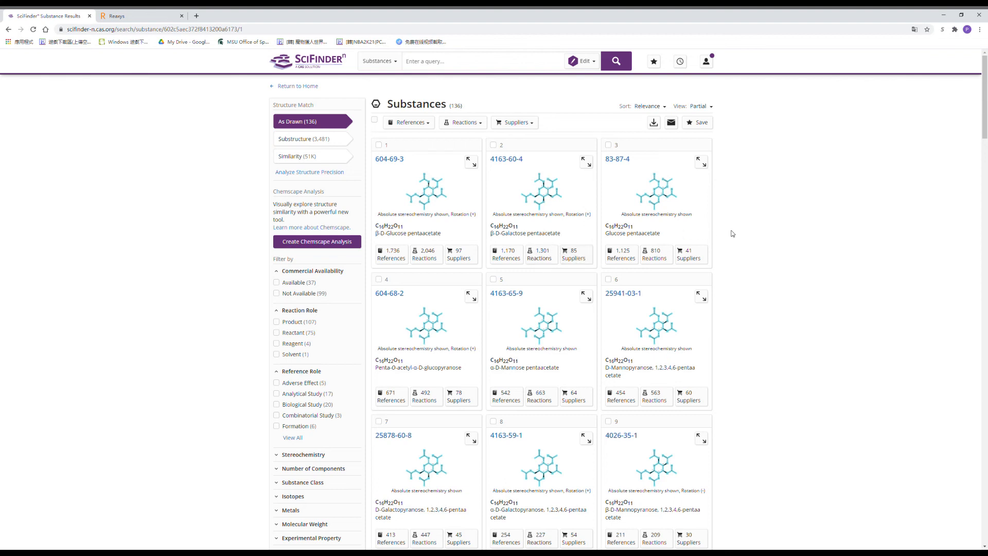
Step: Review the suppliers listed for β-D-Galactose pentaacetate and return to the substance results
{"action": "left_click", "coordinate": [574, 255]}
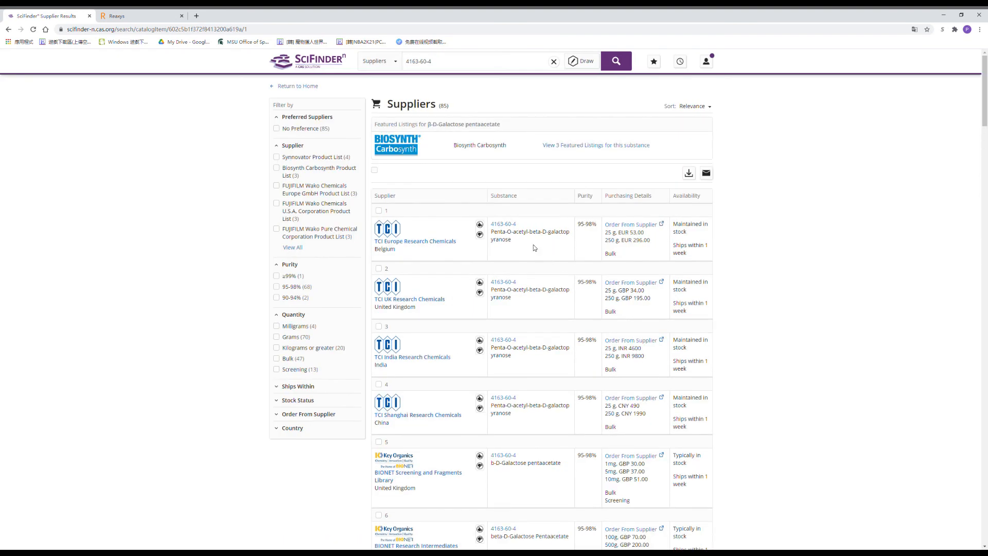
{"action": "scroll", "coordinate": [533, 248], "scroll_direction": "down", "scroll_amount": 5}
{"action": "scroll", "coordinate": [510, 125], "scroll_direction": "up", "scroll_amount": 4}
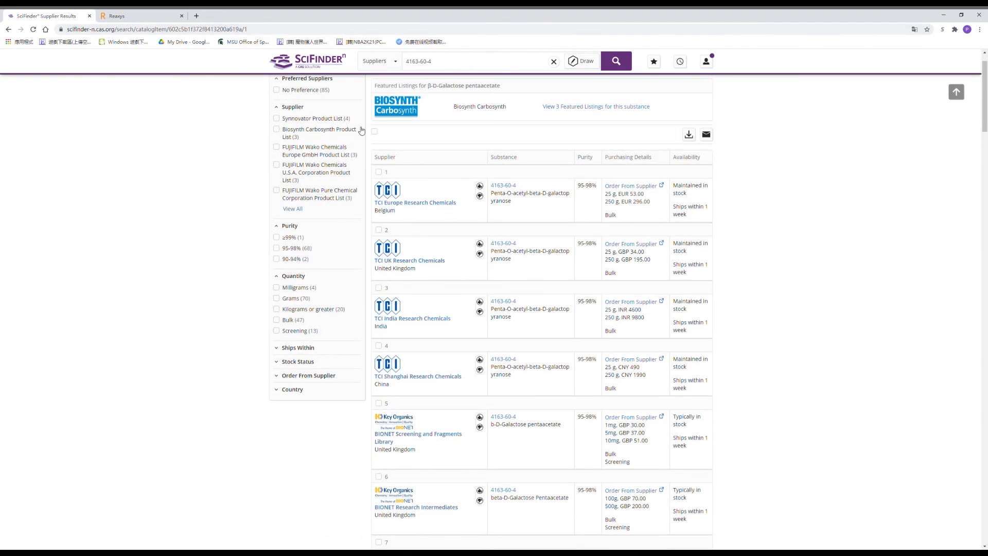
{"action": "scroll", "coordinate": [362, 131], "scroll_direction": "up", "scroll_amount": 1}
{"action": "left_click", "coordinate": [8, 30]}
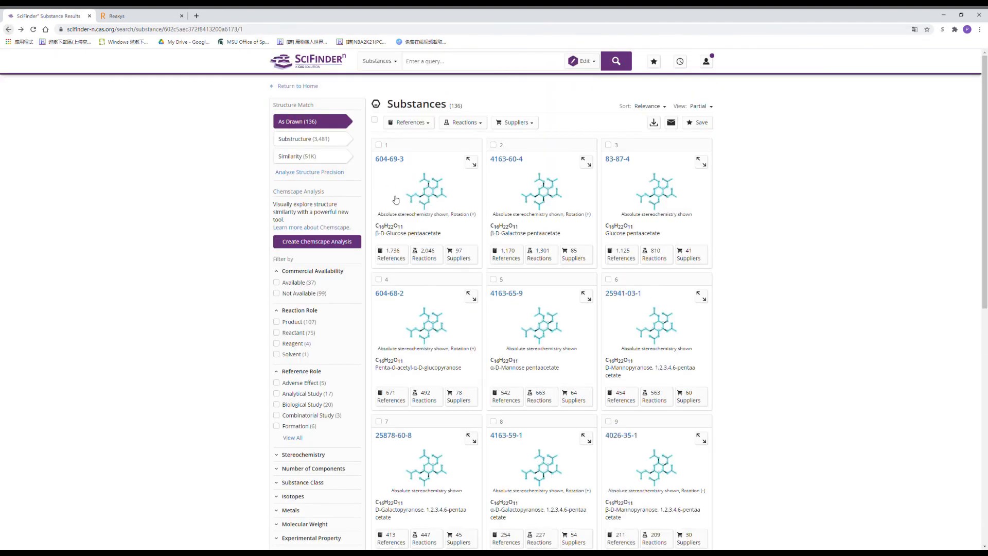
Step: Open the reactions of β-D-Galactose pentaacetate, read the first reaction's experimental procedure, and return to the substance results
{"action": "left_click", "coordinate": [540, 255]}
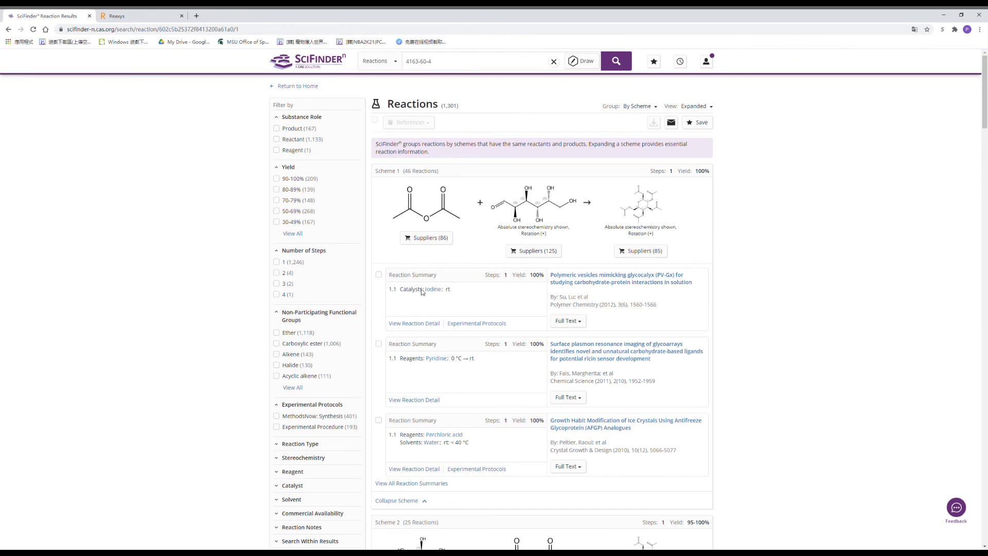
{"action": "left_click", "coordinate": [465, 324]}
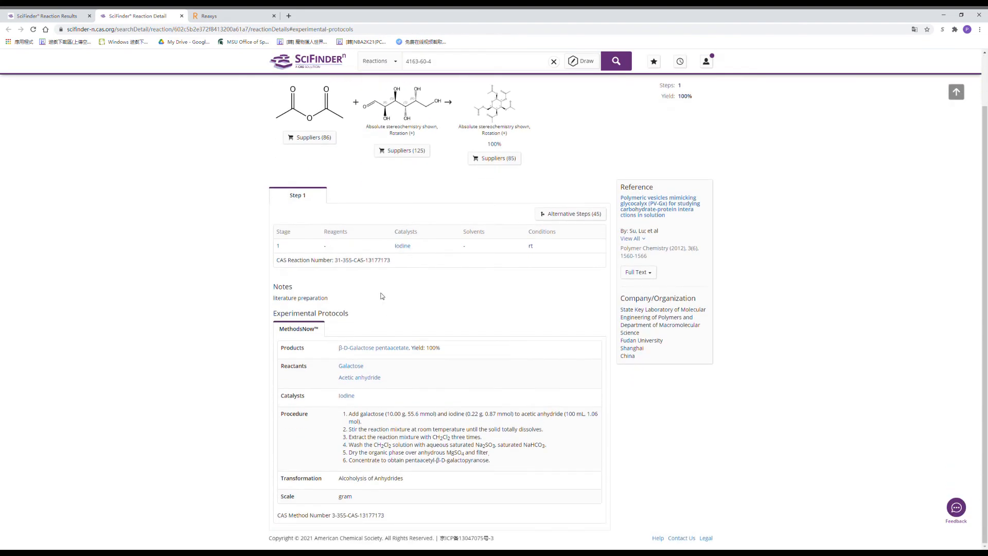
{"action": "left_click_drag", "start_coordinate": [499, 464], "coordinate": [337, 417]}
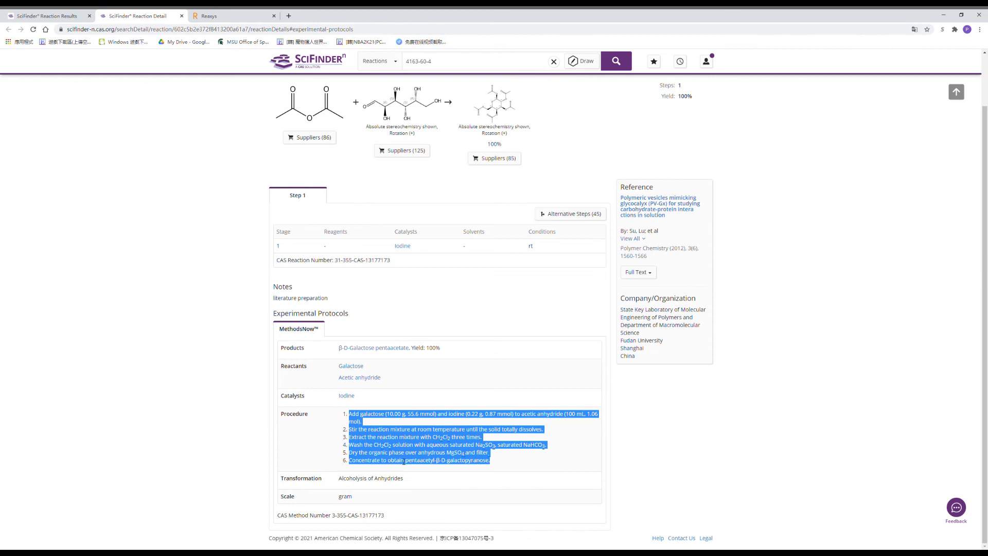
{"action": "left_click", "coordinate": [182, 16]}
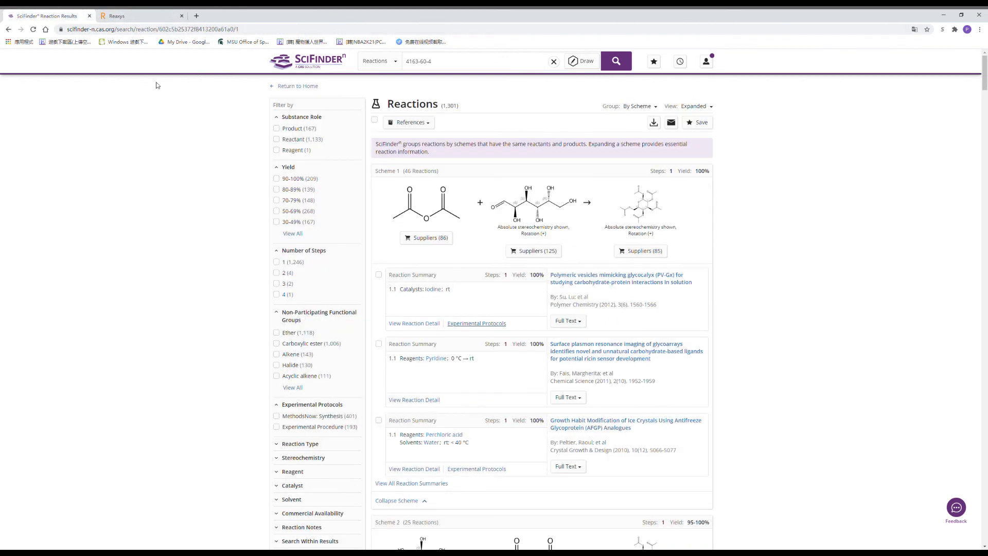
{"action": "left_click", "coordinate": [8, 29]}
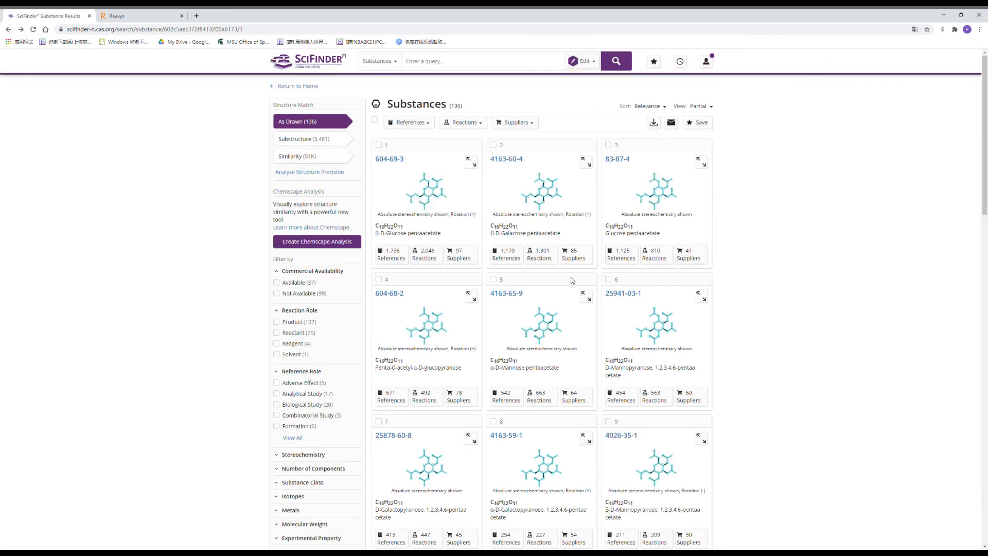
Step: View the references for β-D-Galactose pentaacetate and go back to the search home page
{"action": "left_click", "coordinate": [509, 252]}
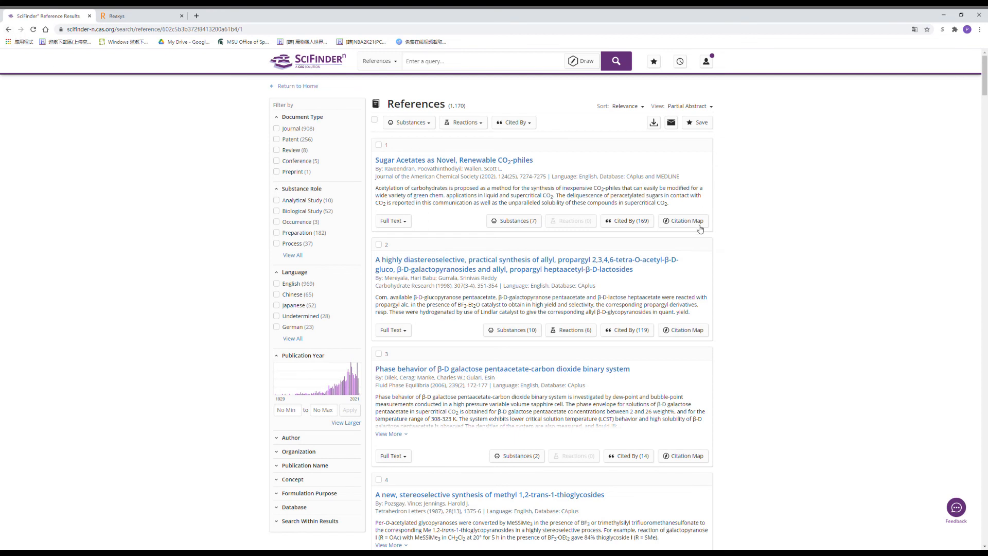
{"action": "left_click", "coordinate": [7, 29]}
{"action": "left_click", "coordinate": [7, 29]}
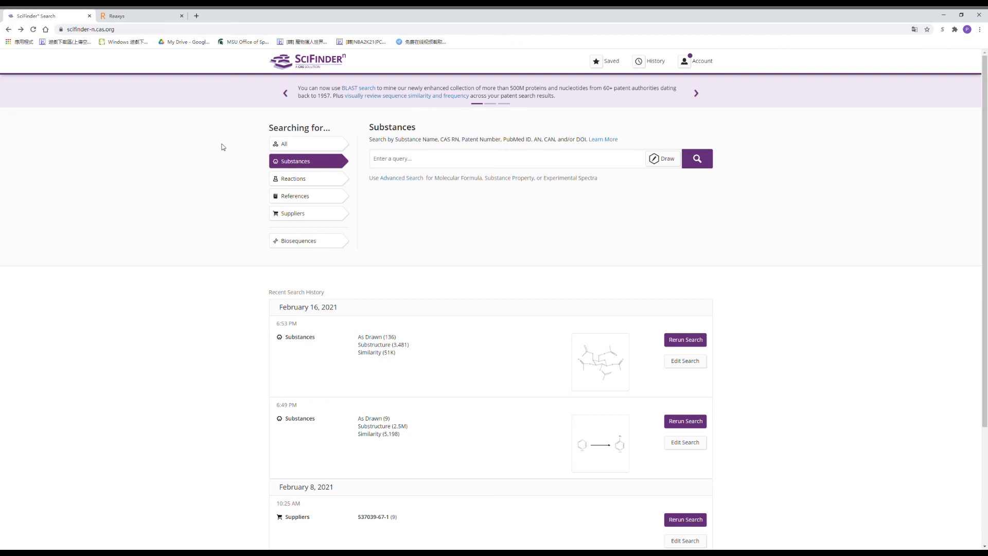
Step: Start a reaction search drawing with a benzene reactant, a reaction arrow and a benzene product
{"action": "left_click", "coordinate": [296, 179]}
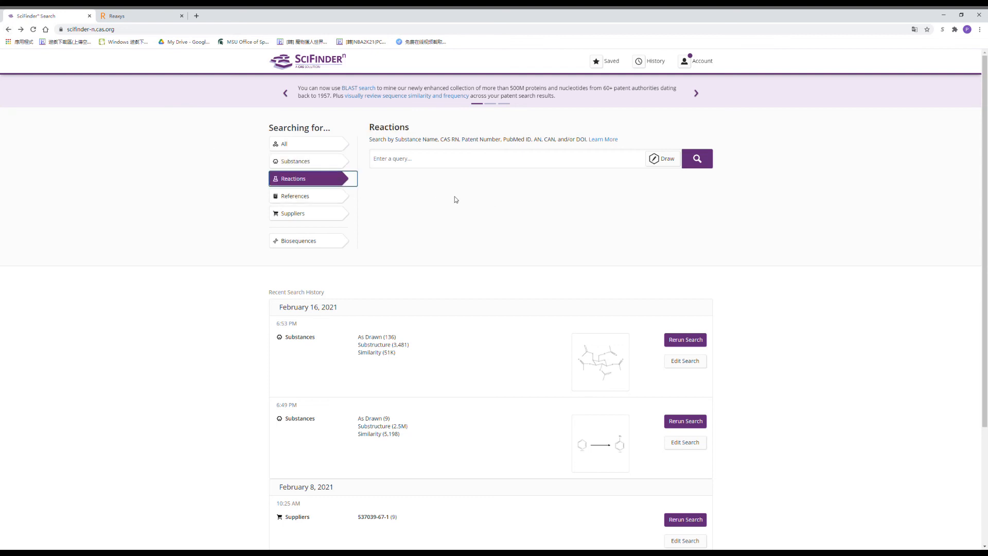
{"action": "left_click", "coordinate": [665, 159]}
{"action": "left_click", "coordinate": [552, 254]}
{"action": "left_click", "coordinate": [396, 158]}
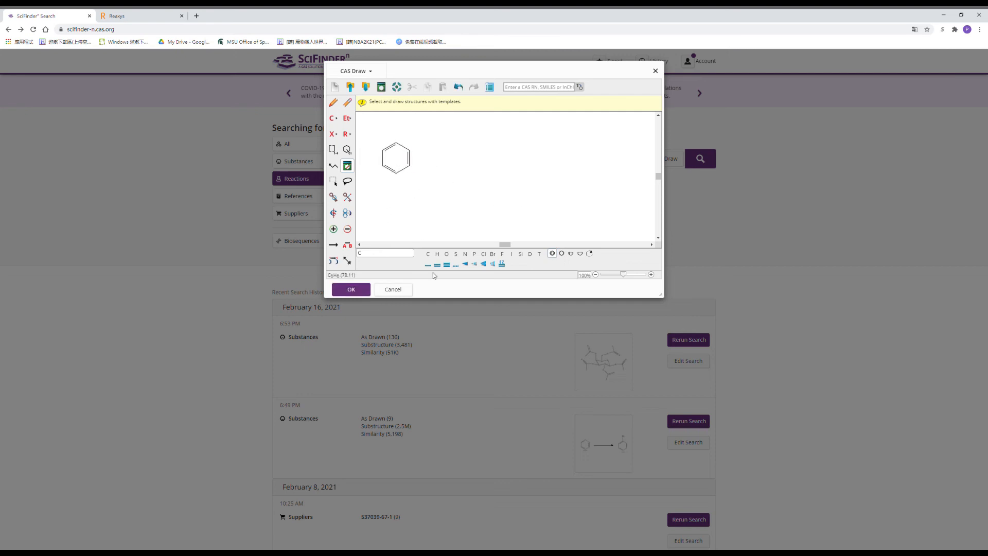
{"action": "left_click", "coordinate": [333, 245]}
{"action": "left_click_drag", "start_coordinate": [426, 158], "coordinate": [488, 164]}
{"action": "left_click", "coordinate": [552, 253]}
{"action": "left_click", "coordinate": [524, 161]}
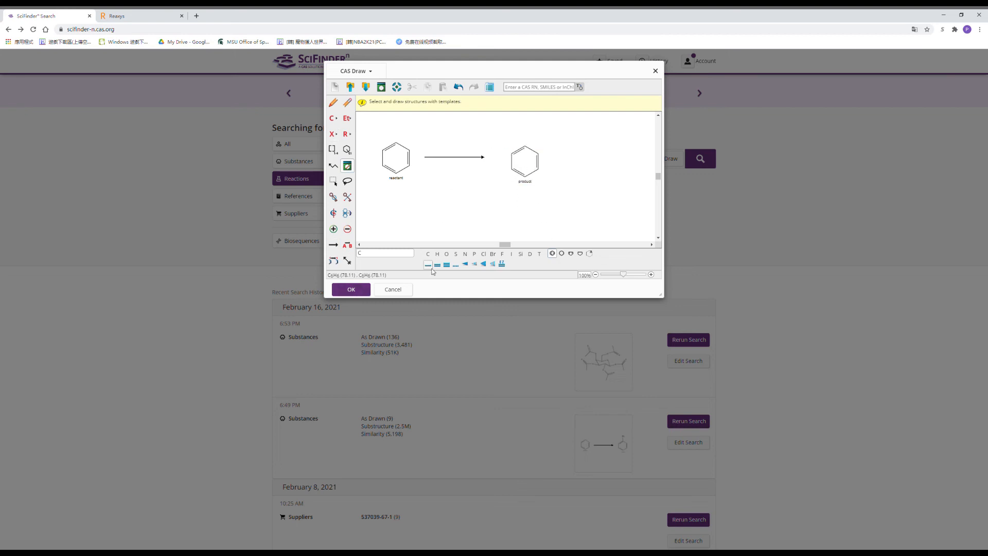
Step: Attach an NO2 group to the product benzene ring and accept the reaction drawing as the query
{"action": "left_click", "coordinate": [407, 254]}
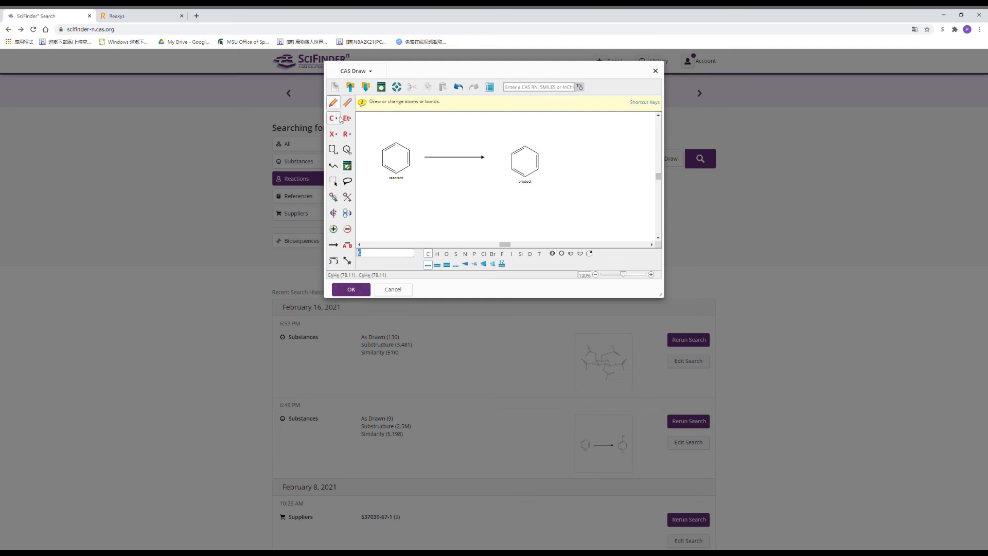
{"action": "left_click", "coordinate": [524, 146]}
{"action": "double_click", "coordinate": [394, 260]}
{"action": "left_click", "coordinate": [525, 131]}
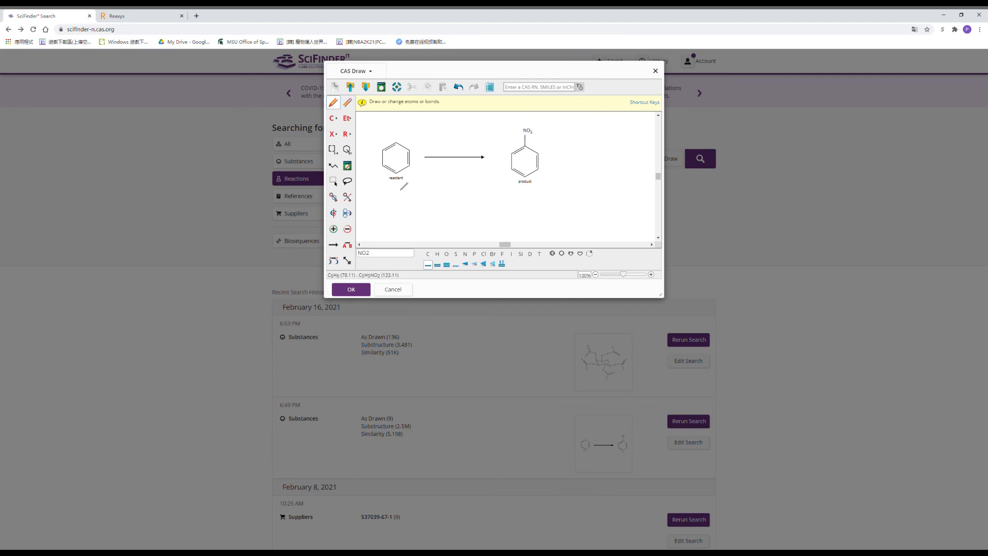
{"action": "left_click", "coordinate": [351, 290]}
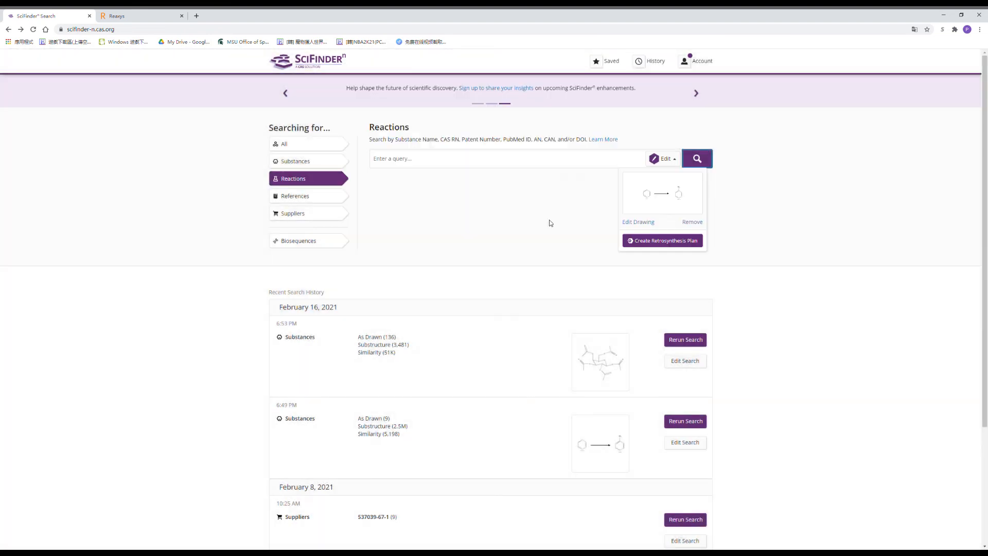
Step: Run the benzene nitration reaction search and view the details of the first reaction in Scheme 1, returning to the results
{"action": "left_click", "coordinate": [708, 159]}
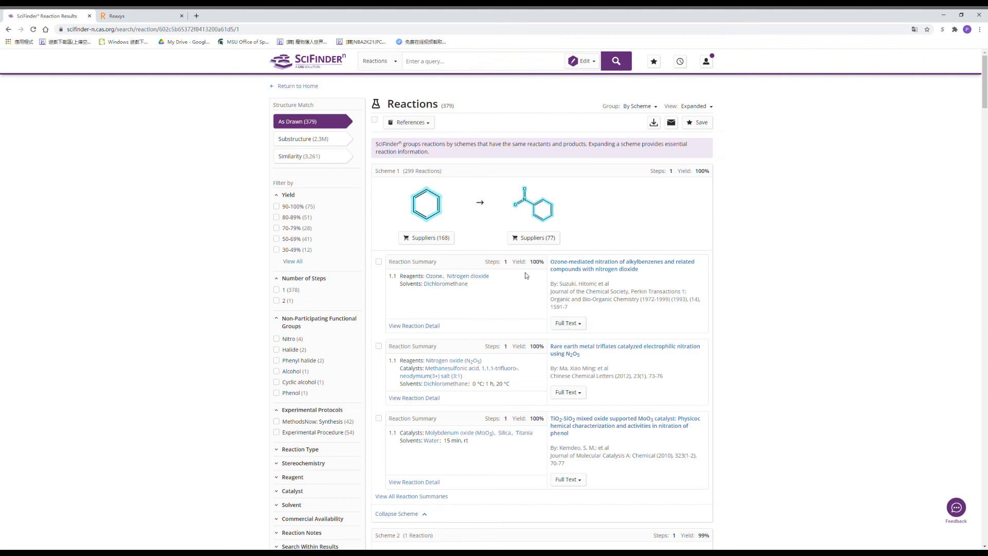
{"action": "scroll", "coordinate": [419, 273], "scroll_direction": "down", "scroll_amount": 1}
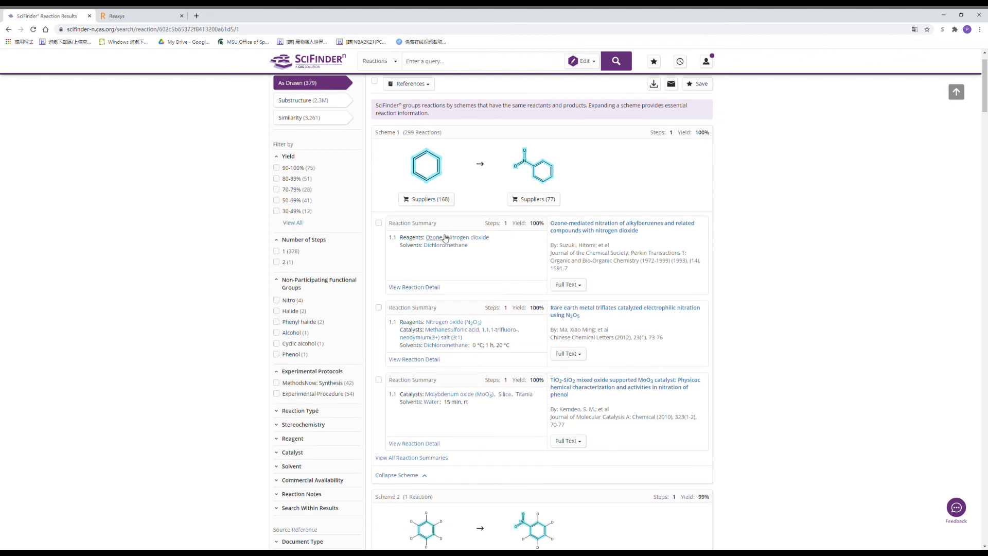
{"action": "mouse_move", "coordinate": [401, 239]}
{"action": "left_mouse_down"}
{"action": "mouse_move", "coordinate": [424, 240]}
{"action": "mouse_move", "coordinate": [414, 246]}
{"action": "left_mouse_up"}
{"action": "left_click", "coordinate": [426, 287]}
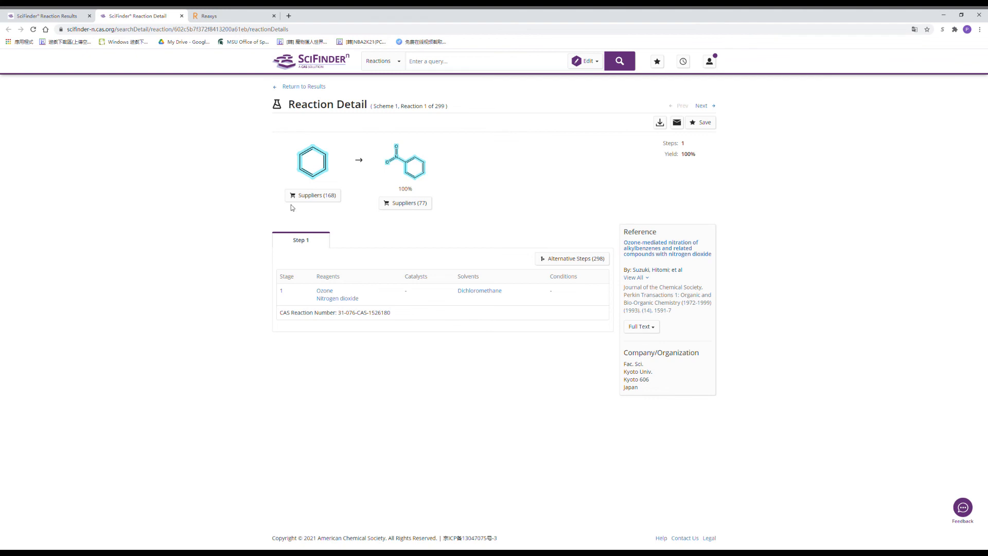
{"action": "left_click", "coordinate": [181, 16]}
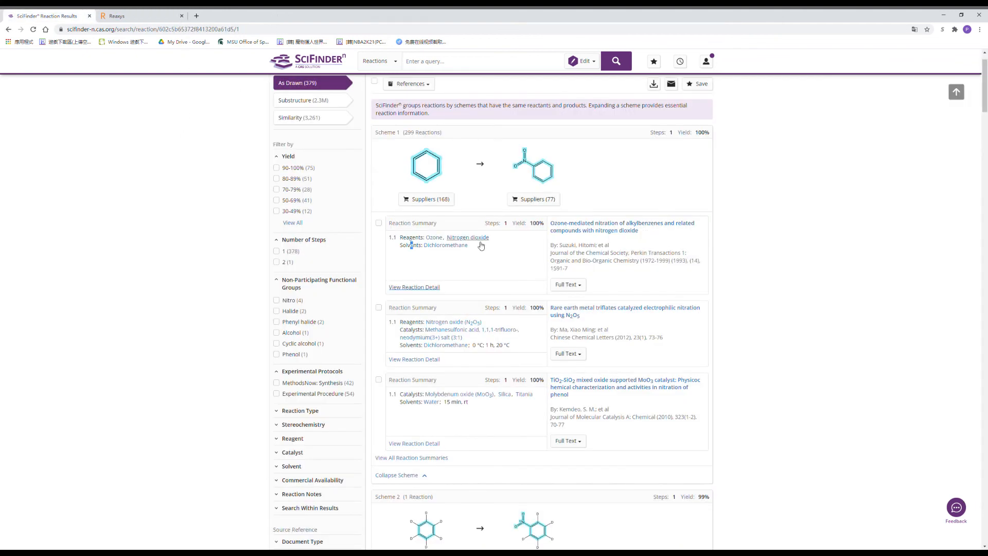
Step: Look over the full-text access and the listed nitration reactions, and go back to the search home page
{"action": "left_click", "coordinate": [586, 286]}
{"action": "left_click", "coordinate": [605, 287]}
{"action": "scroll", "coordinate": [478, 371], "scroll_direction": "down", "scroll_amount": 1}
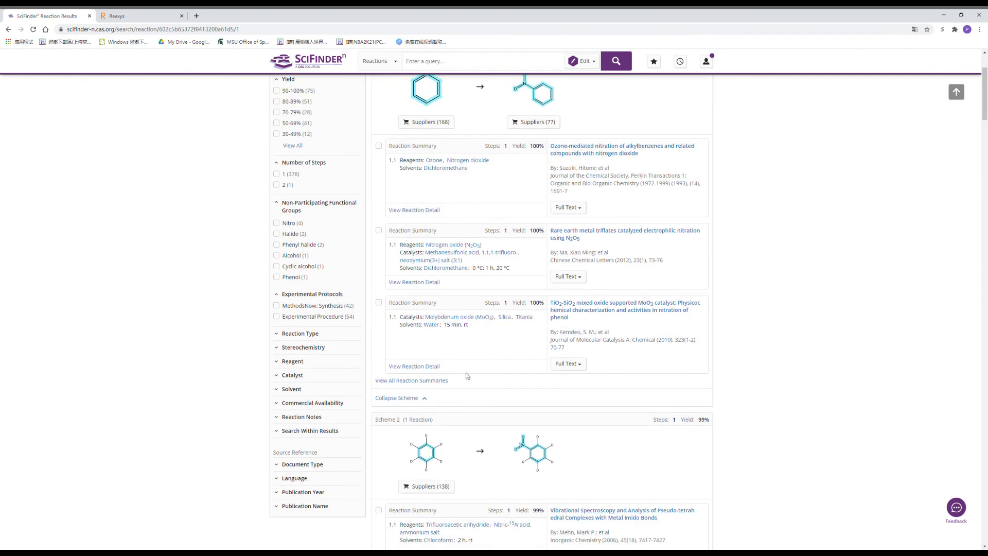
{"action": "scroll", "coordinate": [505, 277], "scroll_direction": "up", "scroll_amount": 2}
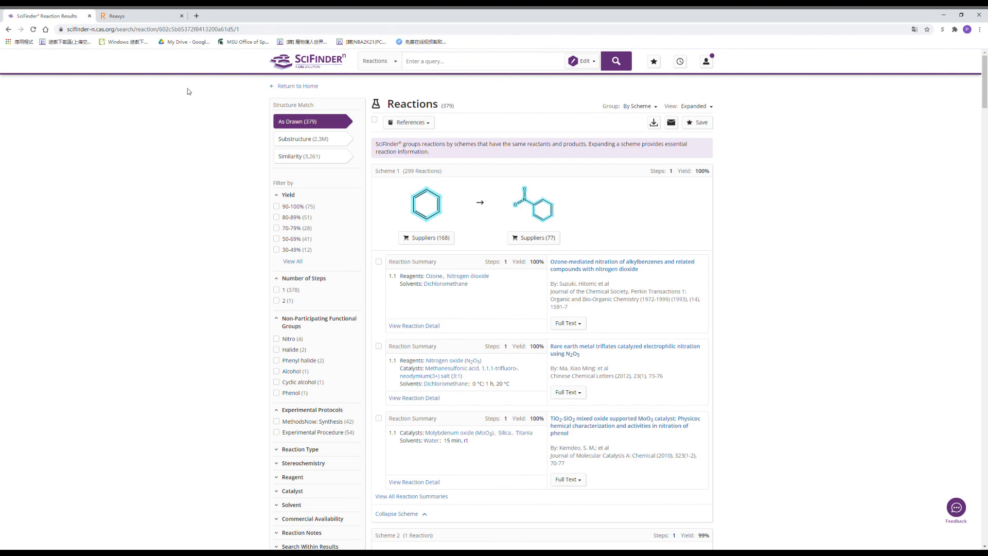
{"action": "left_click", "coordinate": [12, 28]}
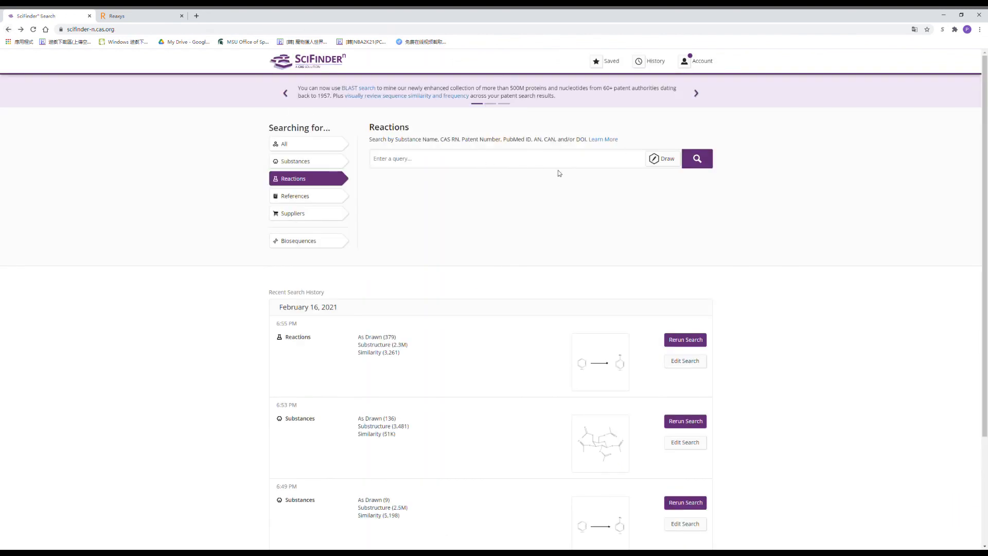
Step: Start a new structure drawing with a benzene ring and a bromine atom bonded to its lowest carbon
{"action": "left_click", "coordinate": [666, 159]}
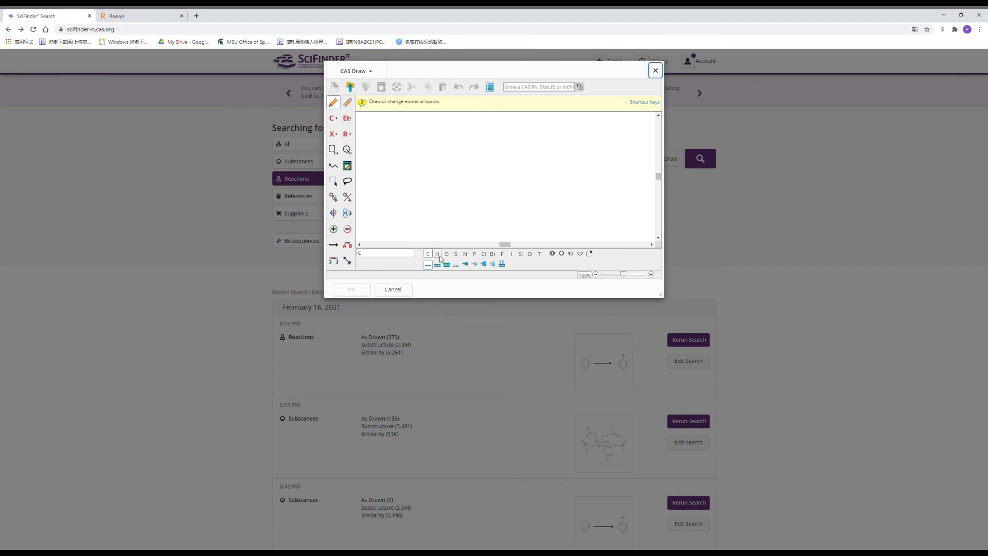
{"action": "left_click", "coordinate": [552, 253]}
{"action": "left_click", "coordinate": [487, 192]}
{"action": "left_click", "coordinate": [335, 105]}
{"action": "left_click", "coordinate": [487, 207]}
{"action": "left_click", "coordinate": [495, 255]}
{"action": "left_click", "coordinate": [487, 222]}
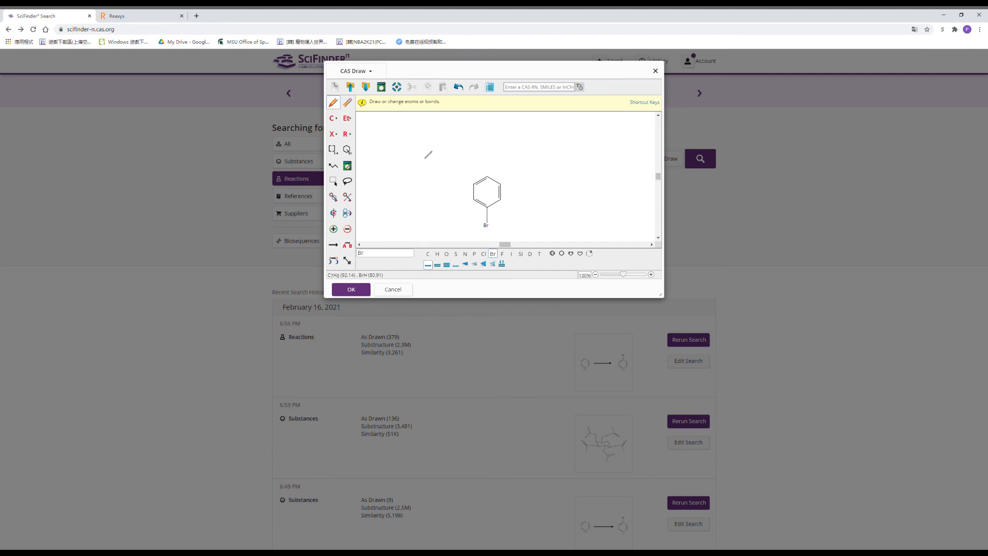
{"action": "left_click", "coordinate": [487, 176]}
{"action": "scroll", "coordinate": [487, 164], "scroll_direction": "up", "scroll_amount": 5}
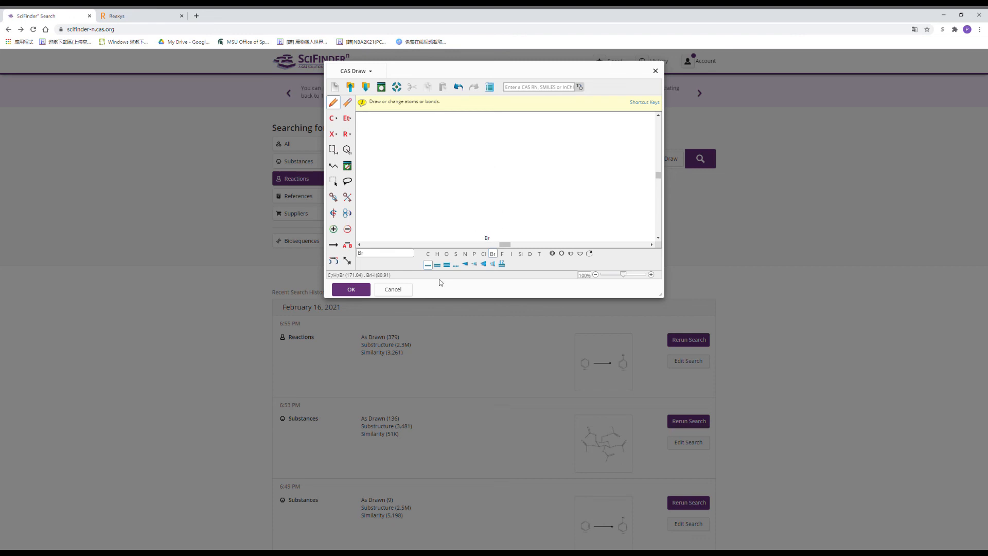
{"action": "left_click", "coordinate": [580, 253]}
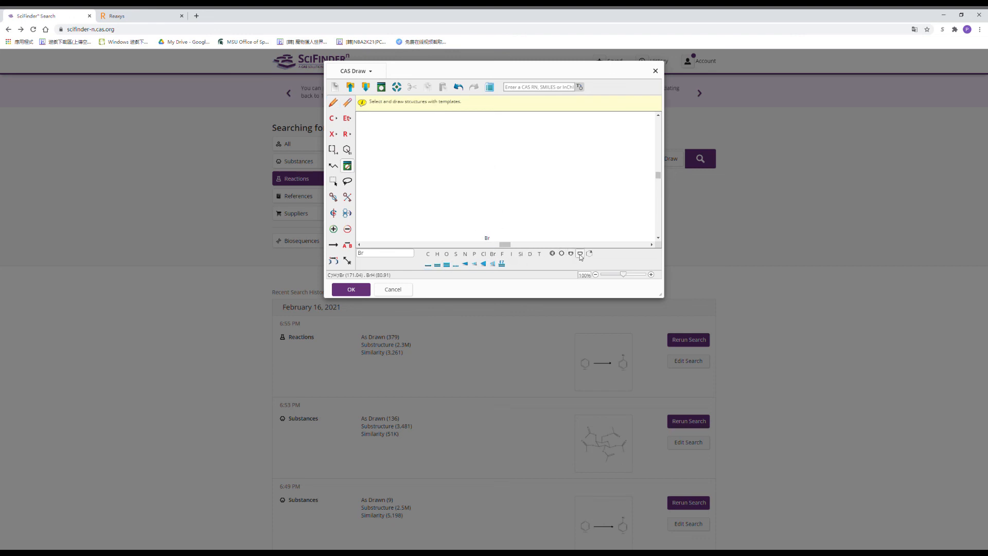
{"action": "scroll", "coordinate": [490, 219], "scroll_direction": "down", "scroll_amount": 5}
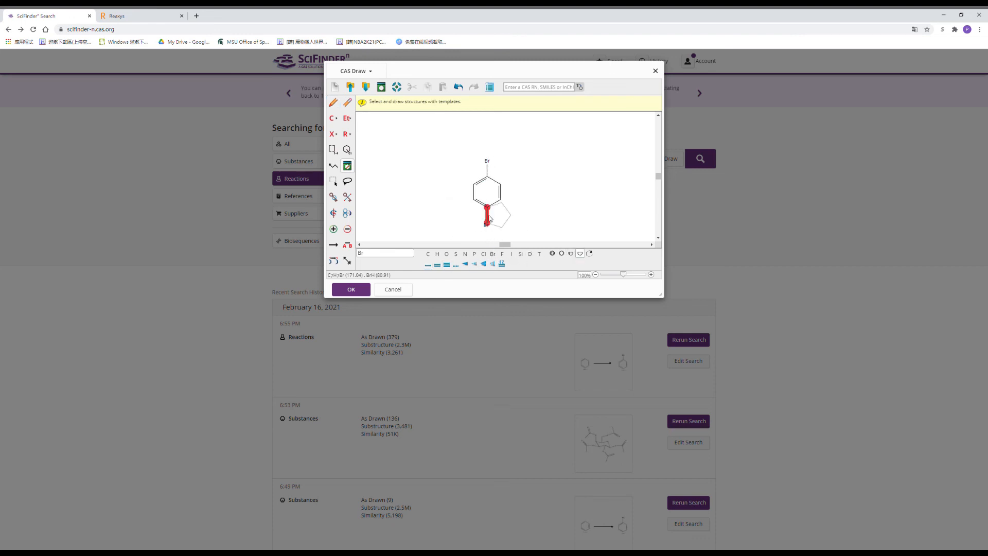
{"action": "left_click", "coordinate": [488, 155]}
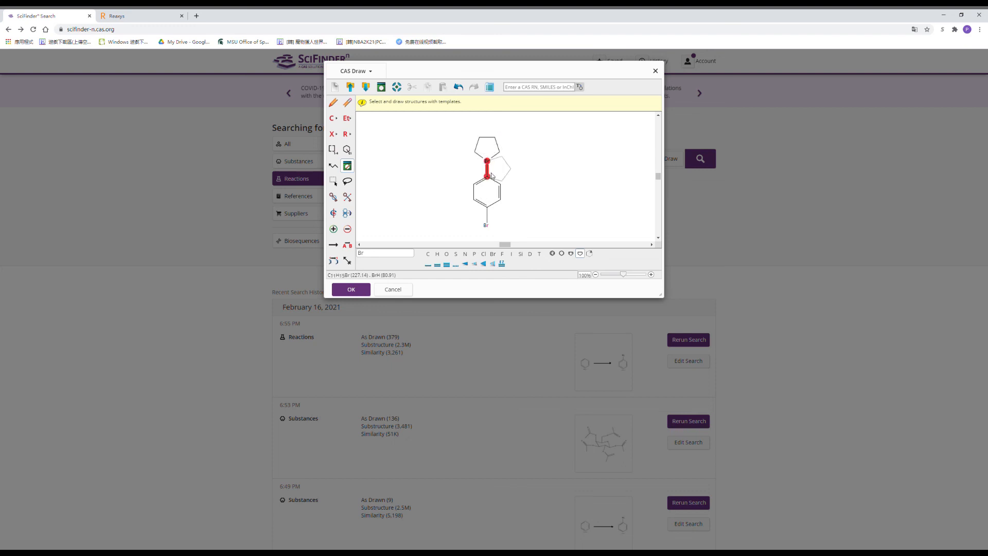
{"action": "left_click", "coordinate": [458, 87]}
{"action": "left_click", "coordinate": [458, 86]}
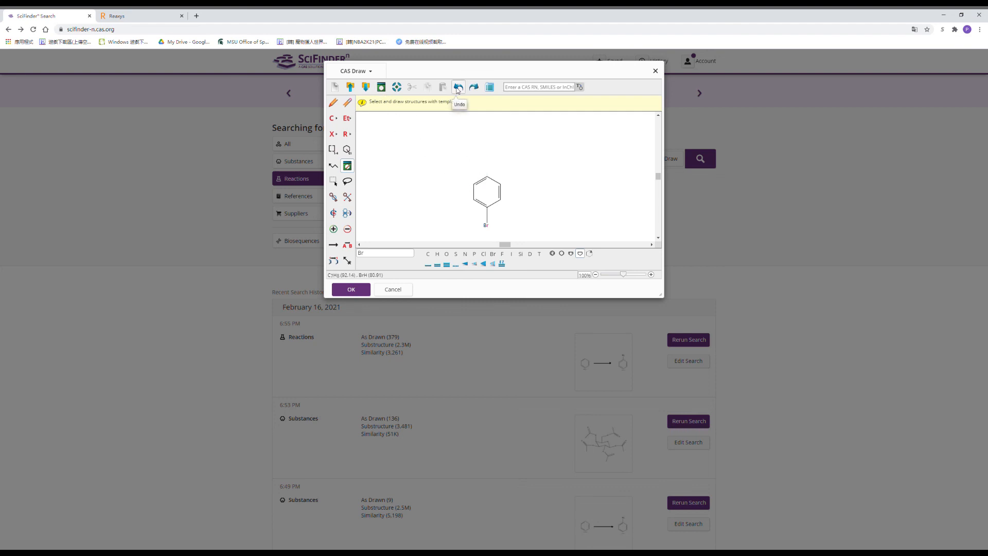
{"action": "left_click", "coordinate": [333, 103]}
{"action": "left_click", "coordinate": [487, 177]}
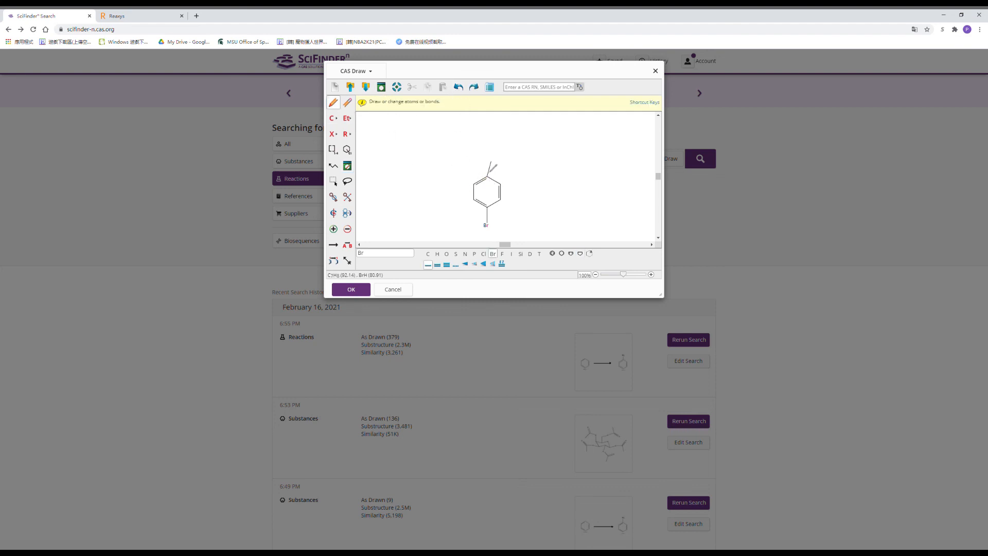
{"action": "left_click", "coordinate": [571, 254]}
{"action": "left_click", "coordinate": [487, 162]}
{"action": "left_click", "coordinate": [458, 87]}
{"action": "left_click", "coordinate": [458, 86]}
Step: Add a single carbon bond para to the bromine and attach a cyclopentane ring at its end
{"action": "left_click", "coordinate": [377, 254]}
{"action": "type", "text": "C"}
{"action": "left_click", "coordinate": [488, 177]}
{"action": "left_click", "coordinate": [581, 254]}
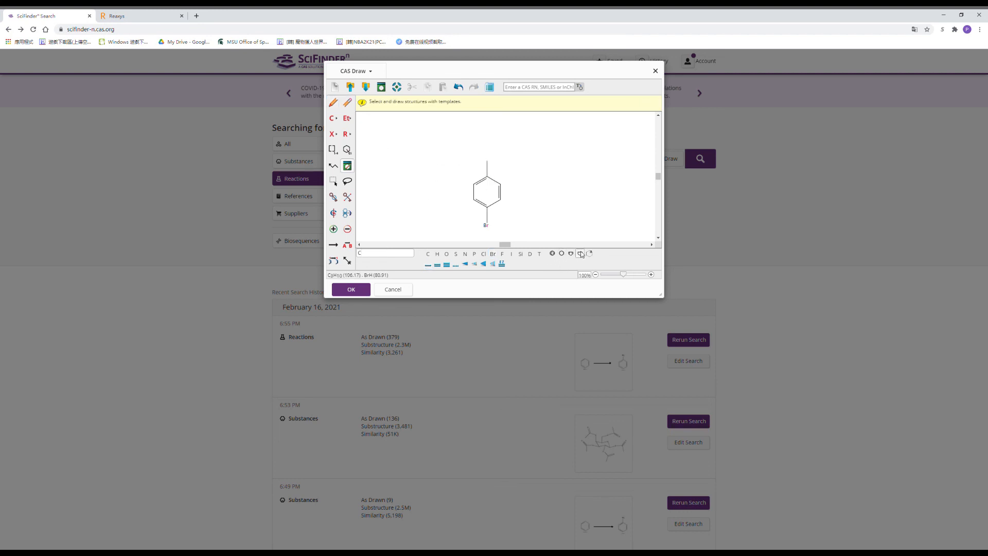
{"action": "left_click", "coordinate": [487, 161]}
Step: Change two adjacent atoms of the five-membered ring to nitrogen and make the upper nitrogen's bond to the neighbouring carbon double
{"action": "left_click", "coordinate": [333, 102]}
{"action": "key", "text": "n"}
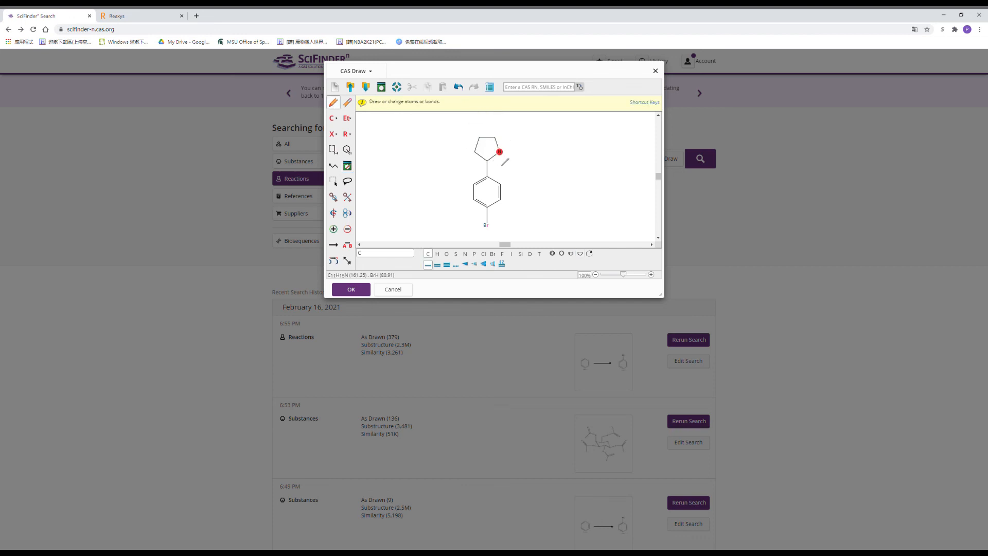
{"action": "key", "text": "n"}
{"action": "left_click", "coordinate": [487, 137]}
Step: Build a chloroacetyl side chain on the lower ring nitrogen, with a double-bonded oxygen and a terminal chlorine
{"action": "left_click", "coordinate": [504, 161]}
{"action": "left_click", "coordinate": [458, 87]}
{"action": "left_click_drag", "start_coordinate": [516, 152], "coordinate": [520, 169]}
{"action": "left_click", "coordinate": [517, 153]}
{"action": "left_click", "coordinate": [520, 146]}
{"action": "key", "text": "o"}
{"action": "left_click", "coordinate": [519, 166]}
{"action": "left_click", "coordinate": [483, 253]}
{"action": "left_click", "coordinate": [537, 178]}
{"action": "scroll", "coordinate": [482, 186], "scroll_direction": "up", "scroll_amount": 2}
{"action": "scroll", "coordinate": [481, 216], "scroll_direction": "down", "scroll_amount": 1}
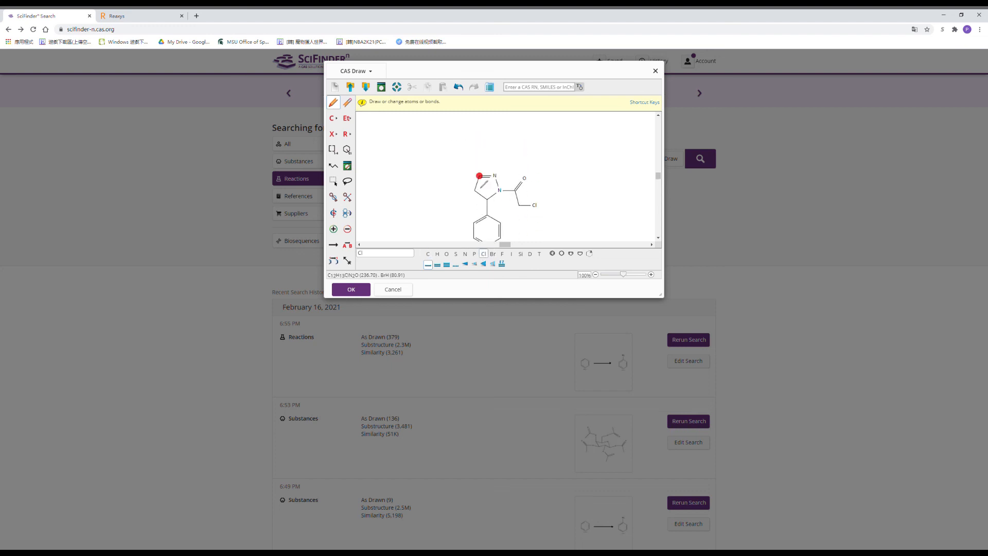
{"action": "left_click", "coordinate": [469, 167]}
{"action": "left_click", "coordinate": [556, 253]}
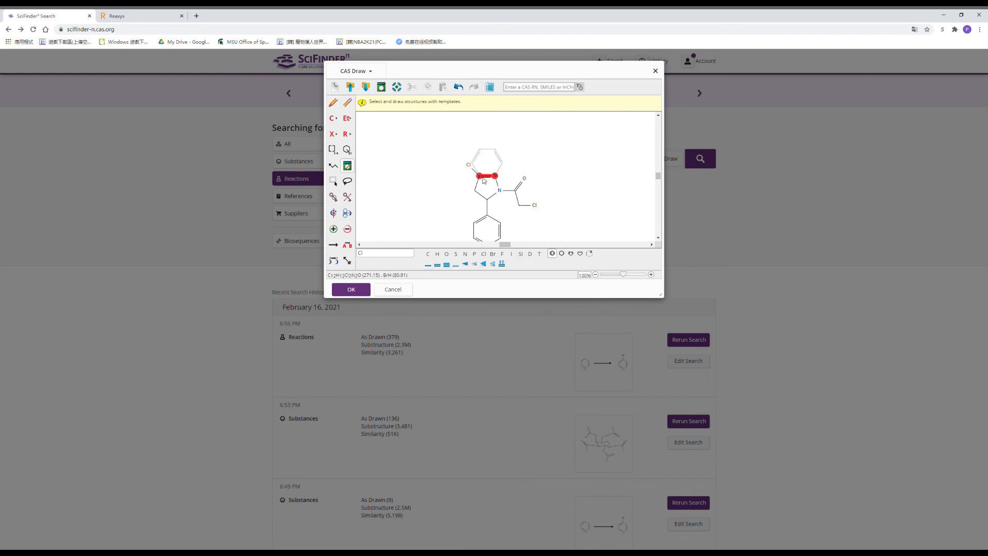
{"action": "left_click", "coordinate": [469, 164]}
{"action": "left_click", "coordinate": [459, 87]}
{"action": "left_click", "coordinate": [460, 85]}
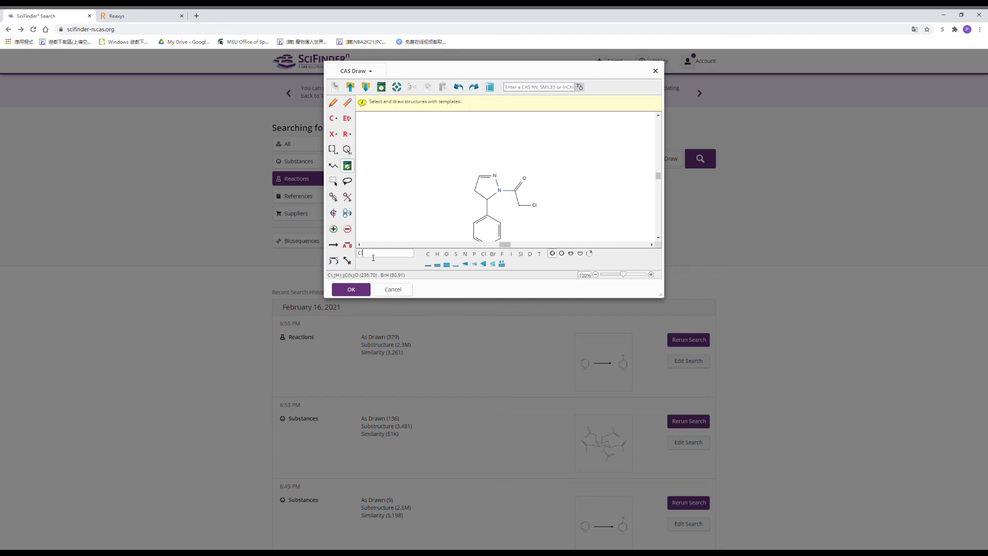
Step: Attach a second benzene ring through a carbon bond to the C=N carbon of the five-membered ring
{"action": "left_click", "coordinate": [333, 102]}
{"action": "left_click", "coordinate": [480, 176]}
{"action": "left_click", "coordinate": [553, 254]}
{"action": "left_click", "coordinate": [470, 160]}
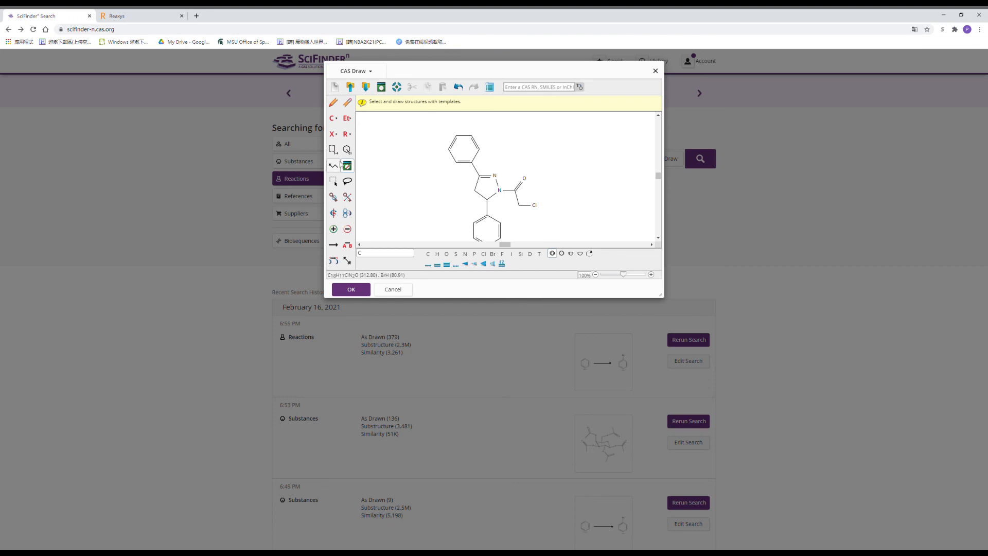
Step: Add a bromine atom at the para position of the second benzene ring and accept the structure as the query
{"action": "left_click", "coordinate": [333, 102]}
{"action": "left_click", "coordinate": [455, 142]}
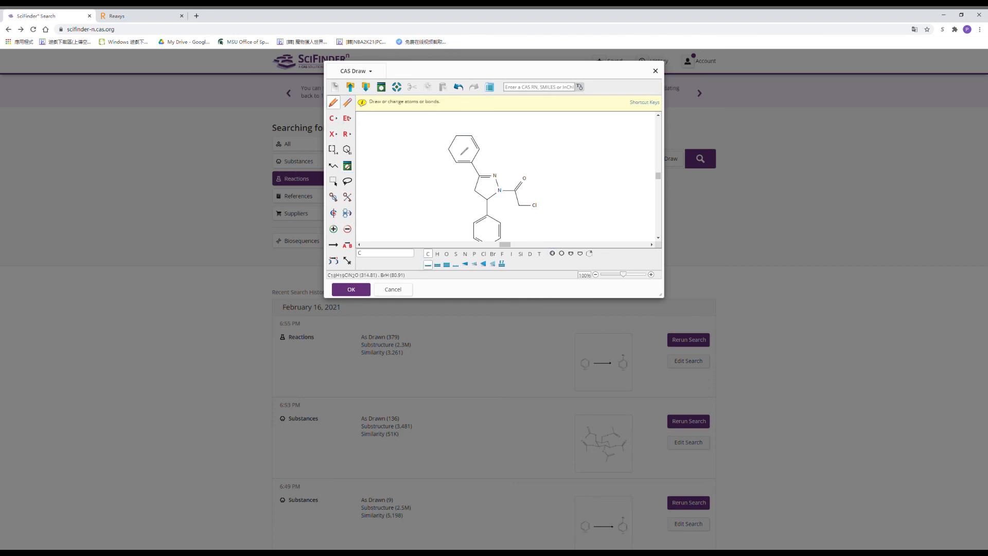
{"action": "left_click", "coordinate": [452, 142]}
{"action": "left_click", "coordinate": [456, 136]}
{"action": "left_click", "coordinate": [492, 254]}
{"action": "left_click", "coordinate": [446, 125]}
{"action": "left_click", "coordinate": [351, 290]}
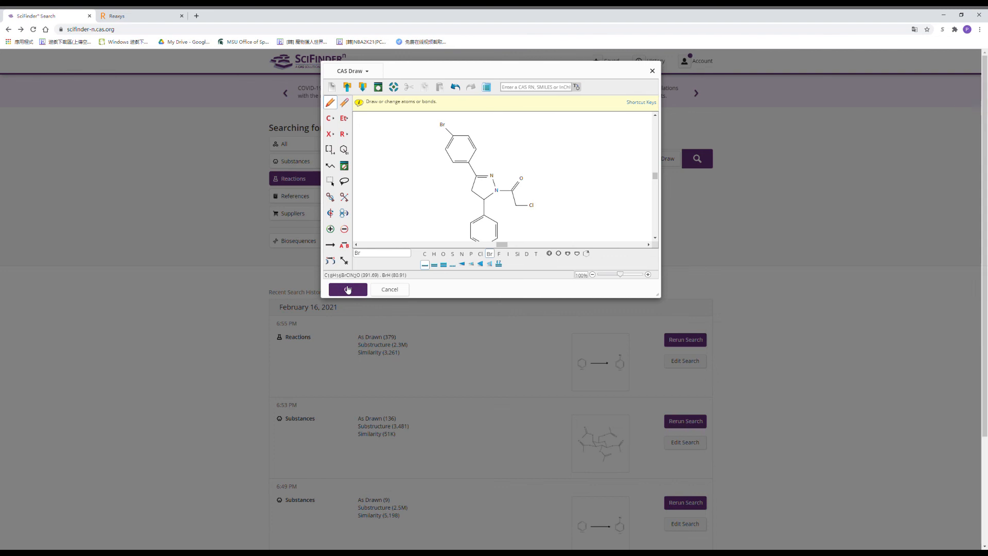
Step: Try to create a retrosynthesis plan for the drawn structure and read the Retrosynthesis Errors help page about its restrictions
{"action": "left_click", "coordinate": [664, 241]}
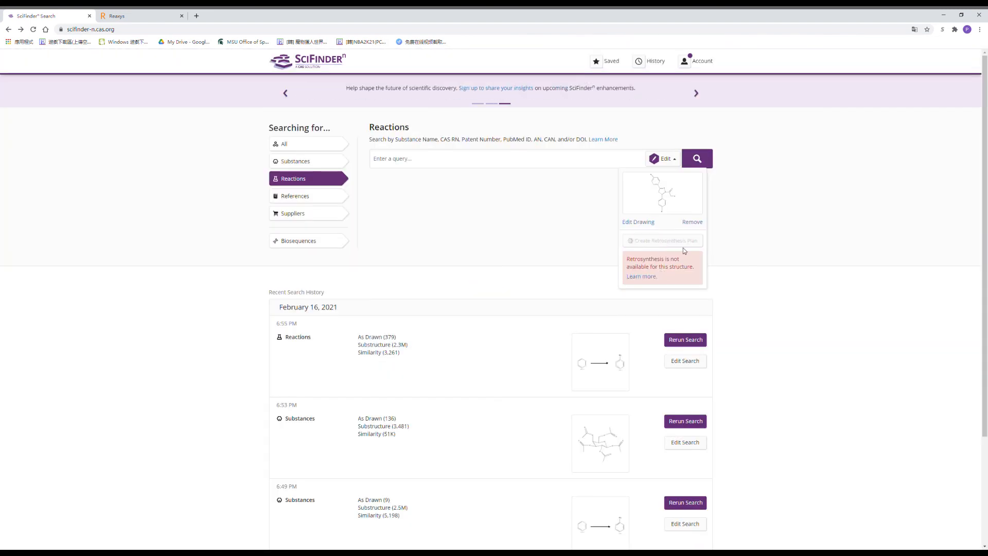
{"action": "left_click_drag", "start_coordinate": [628, 259], "coordinate": [683, 267]}
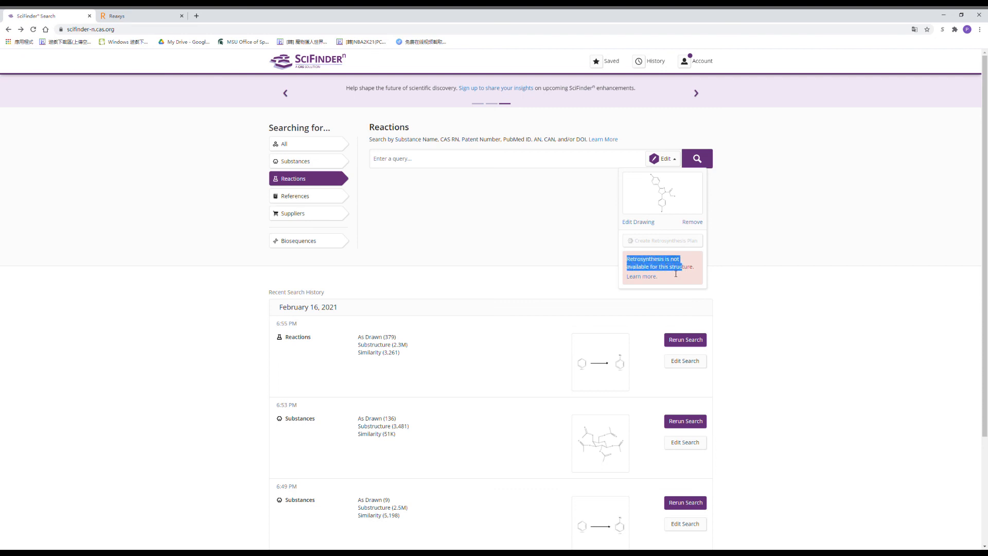
{"action": "left_click", "coordinate": [647, 278]}
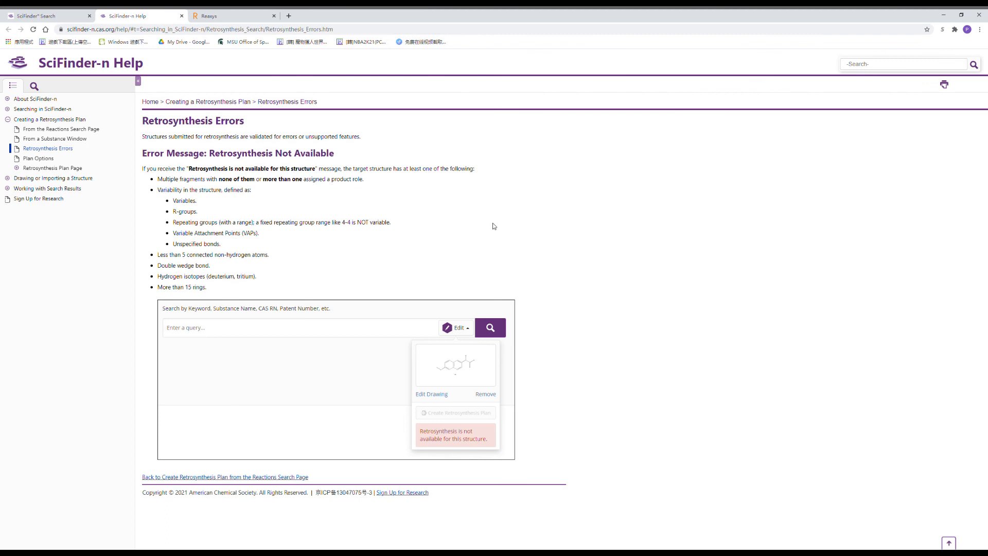
{"action": "left_click_drag", "start_coordinate": [157, 179], "coordinate": [319, 190]}
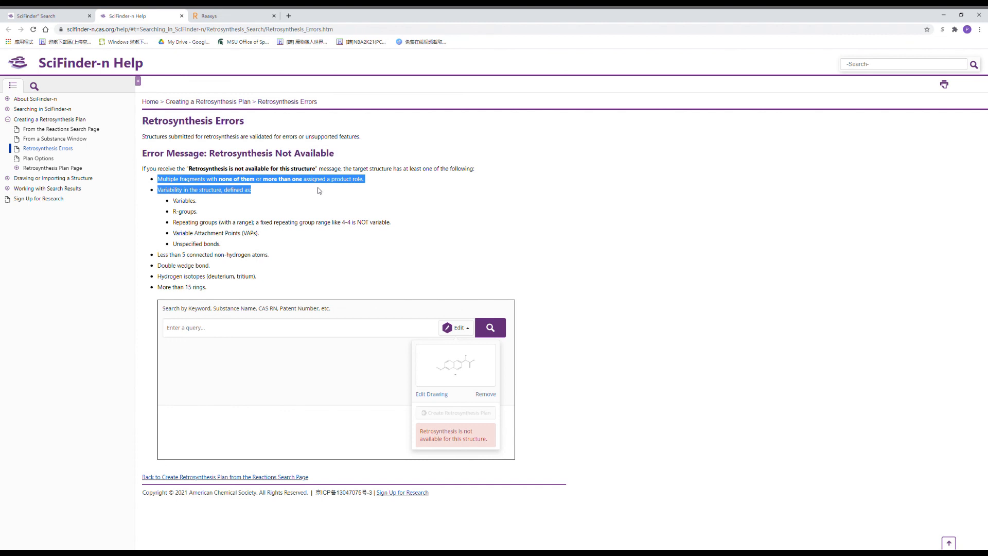
{"action": "left_click", "coordinate": [319, 190]}
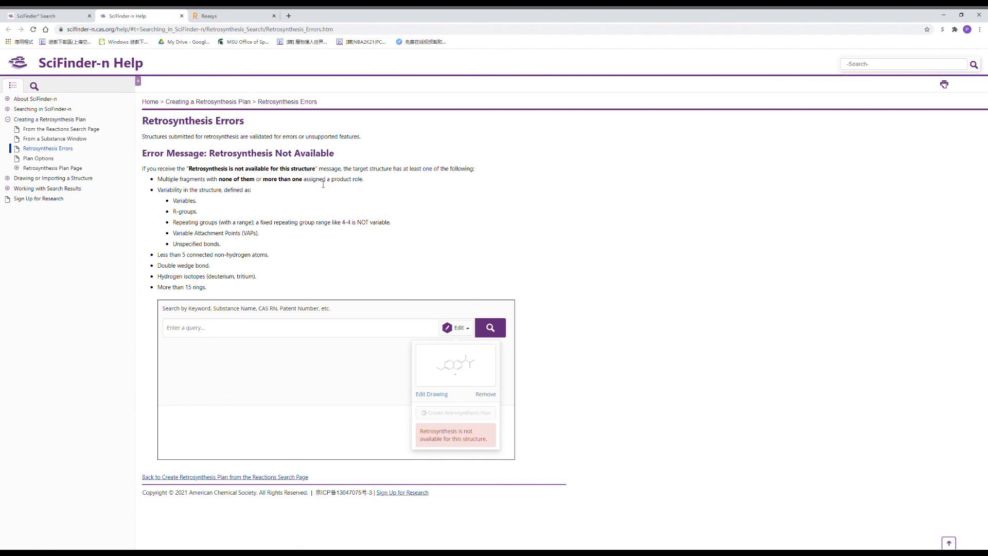
{"action": "left_click", "coordinate": [182, 16]}
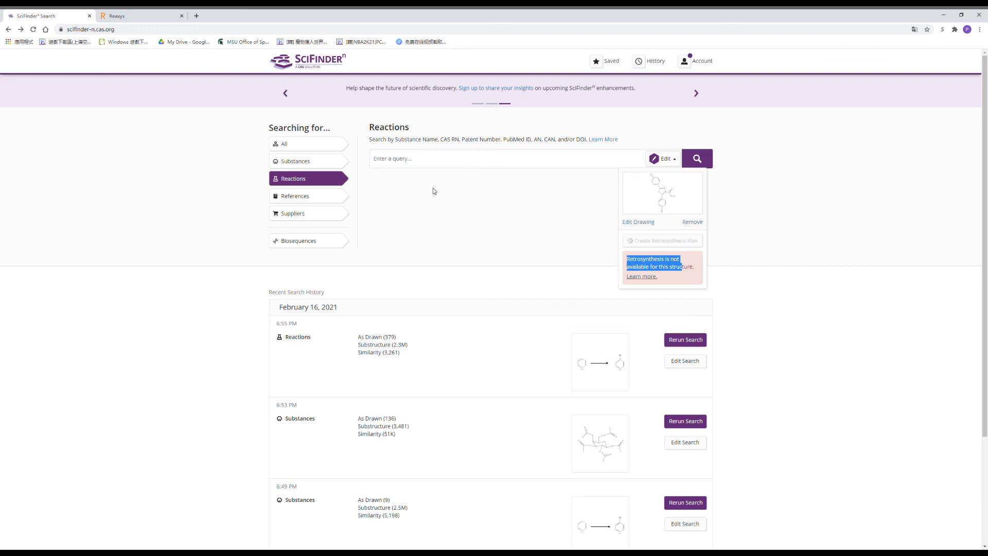
{"action": "left_click", "coordinate": [538, 217]}
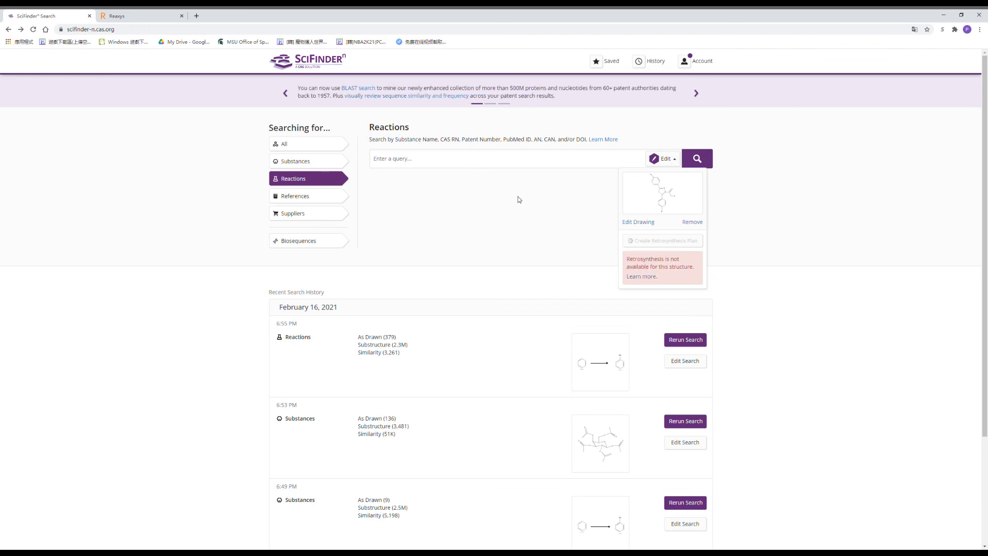
Step: Remove the drawn structure from a References search, view the Suppliers search, and switch to a Substances search
{"action": "left_click", "coordinate": [305, 201]}
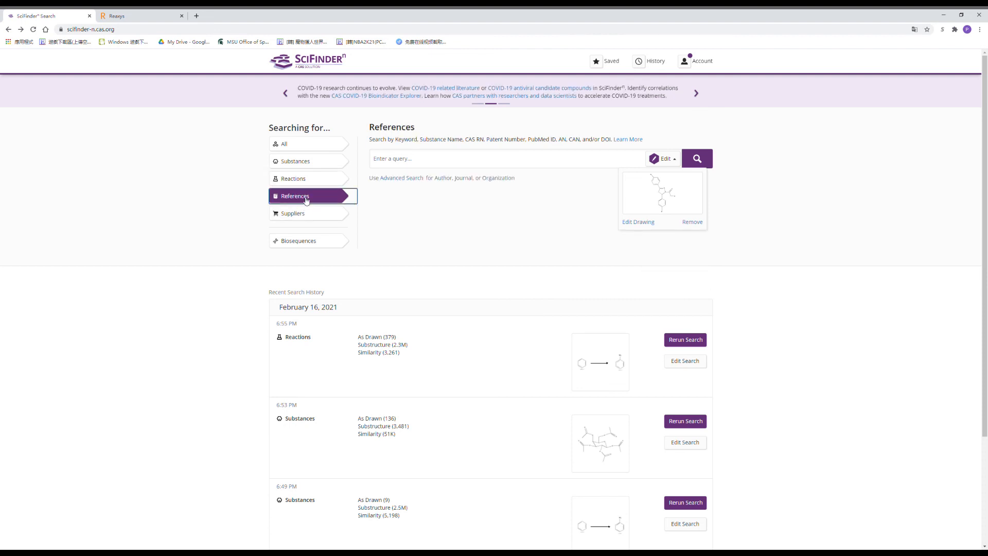
{"action": "left_click", "coordinate": [693, 222]}
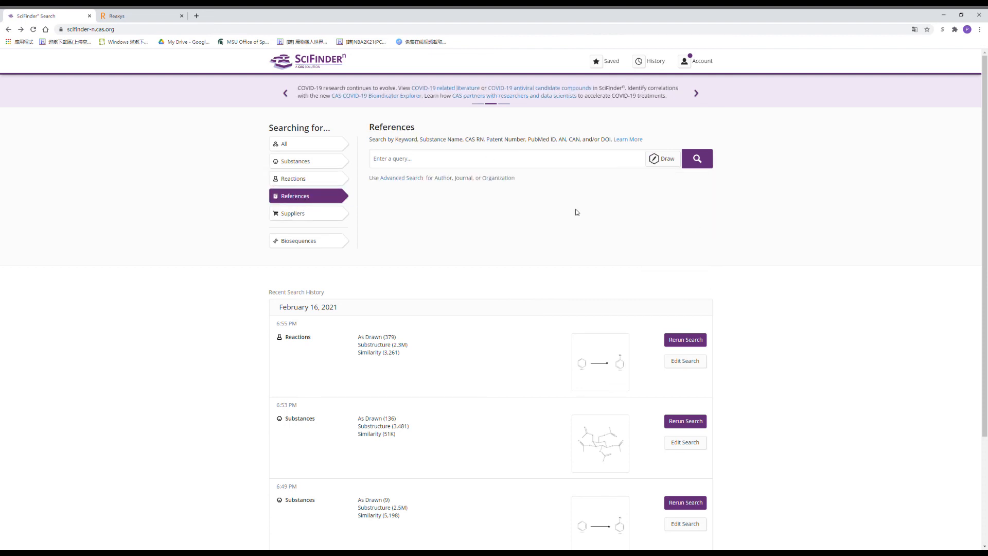
{"action": "left_click", "coordinate": [307, 213]}
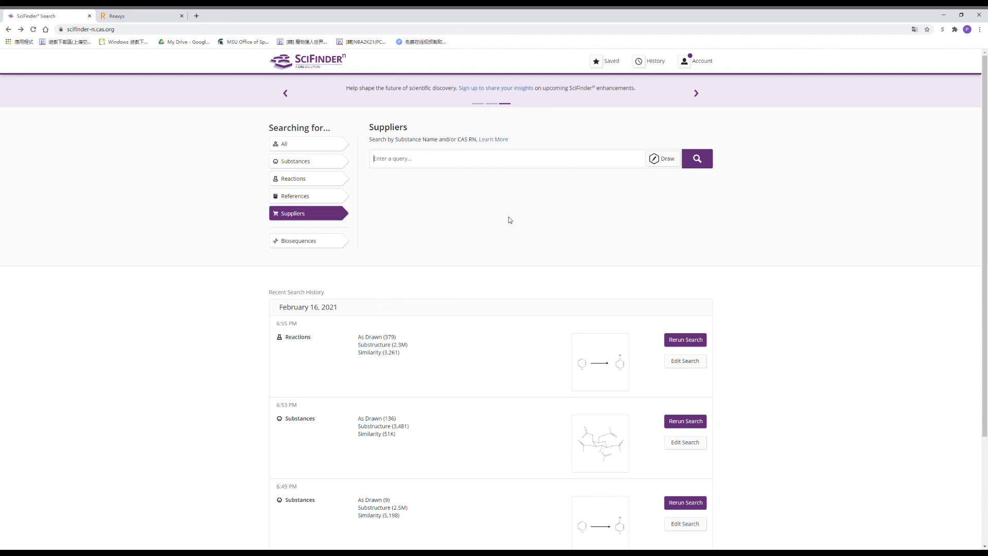
{"action": "left_click", "coordinate": [336, 164]}
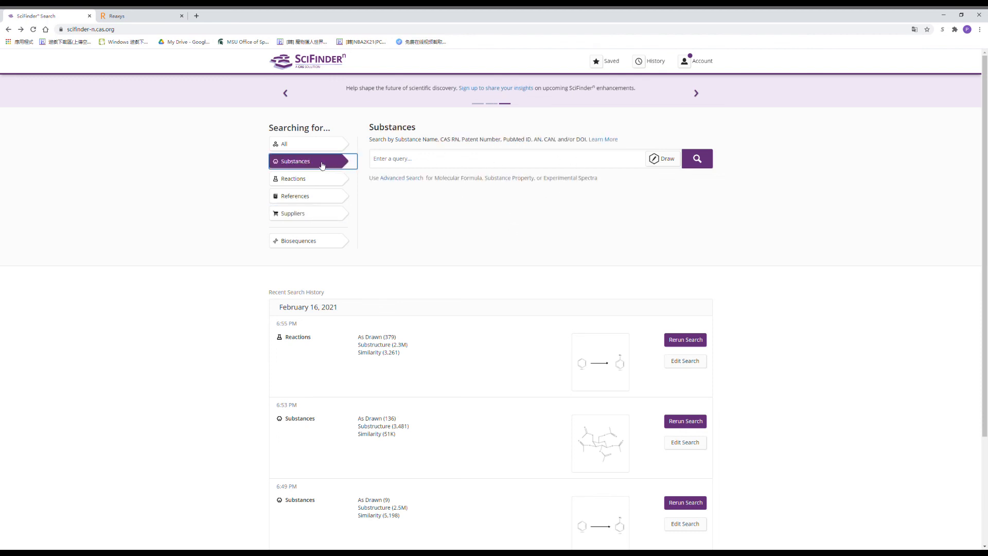
{"action": "left_click", "coordinate": [443, 158]}
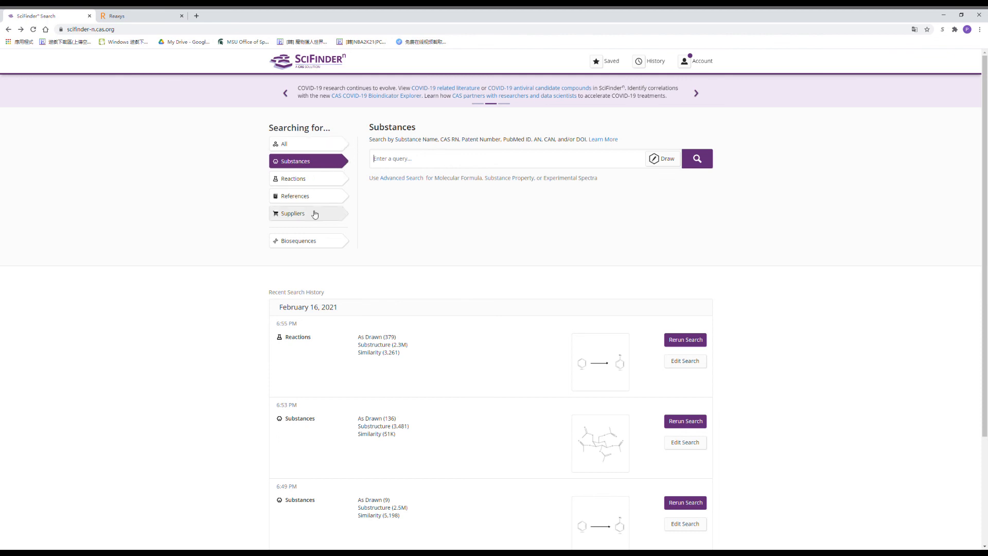
Step: Look through the SciFinder search types All, Substances and Reactions, ending on Reactions with its recent search history
{"action": "left_click", "coordinate": [319, 159]}
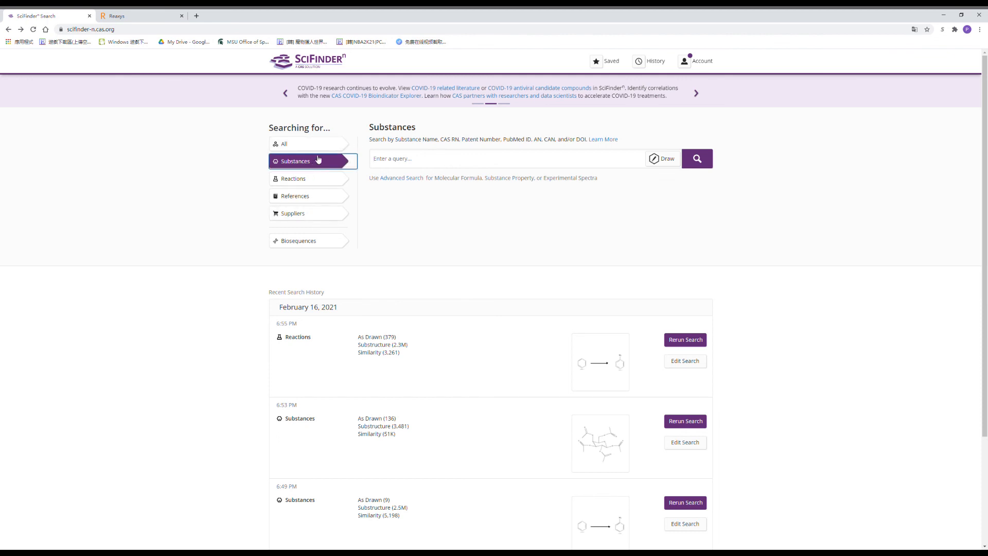
{"action": "left_click", "coordinate": [323, 149]}
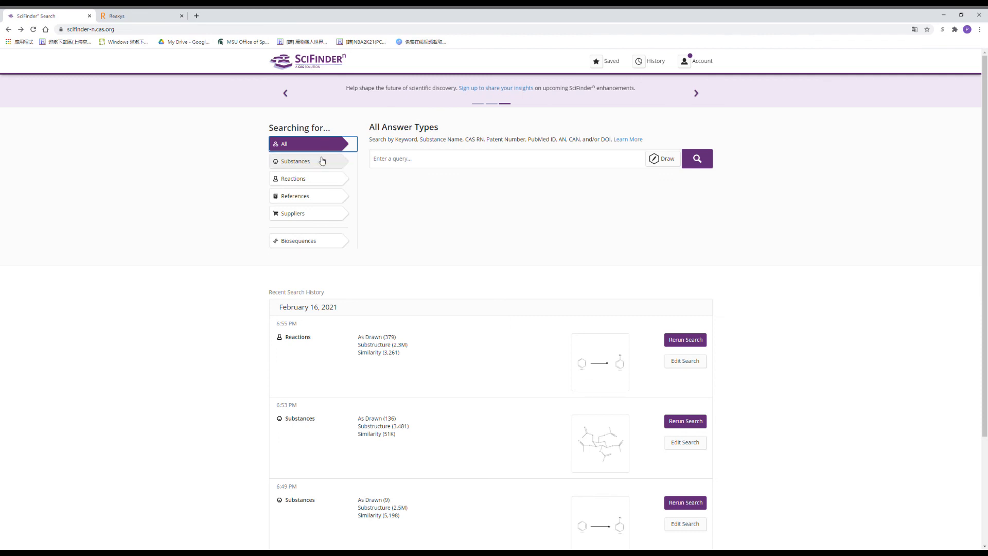
{"action": "left_click", "coordinate": [323, 161]}
{"action": "left_click", "coordinate": [328, 181]}
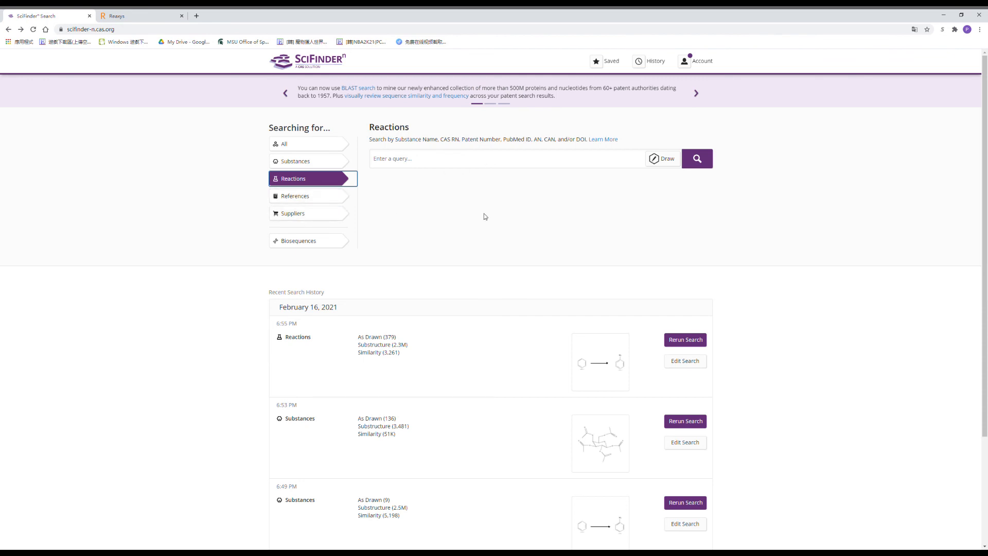
{"action": "scroll", "coordinate": [479, 218], "scroll_direction": "down", "scroll_amount": 2}
{"action": "scroll", "coordinate": [481, 216], "scroll_direction": "up", "scroll_amount": 2}
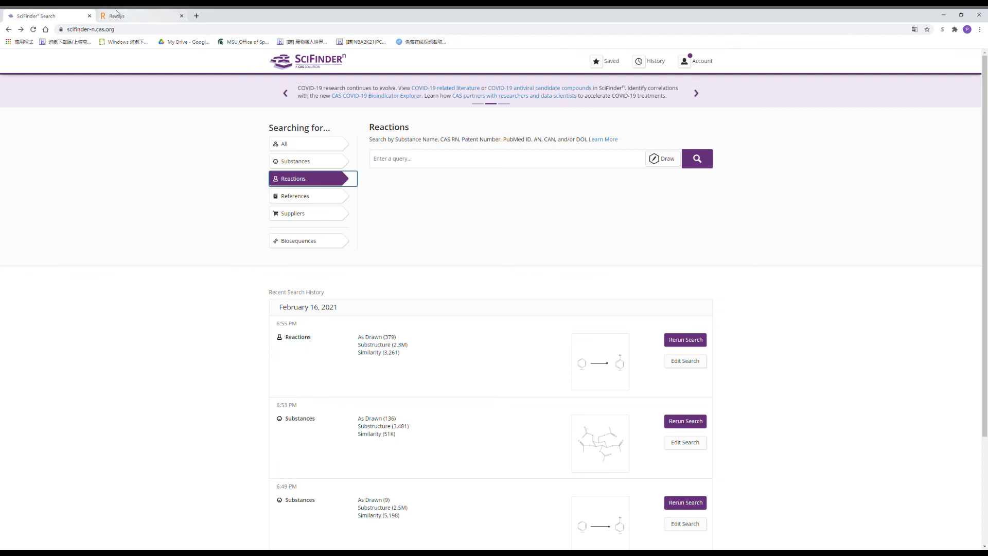
Step: Compare the Reaxys synthesis plan with the SciFinder Reactions search by switching between the two sites, ending in SciFinder
{"action": "left_click", "coordinate": [143, 15]}
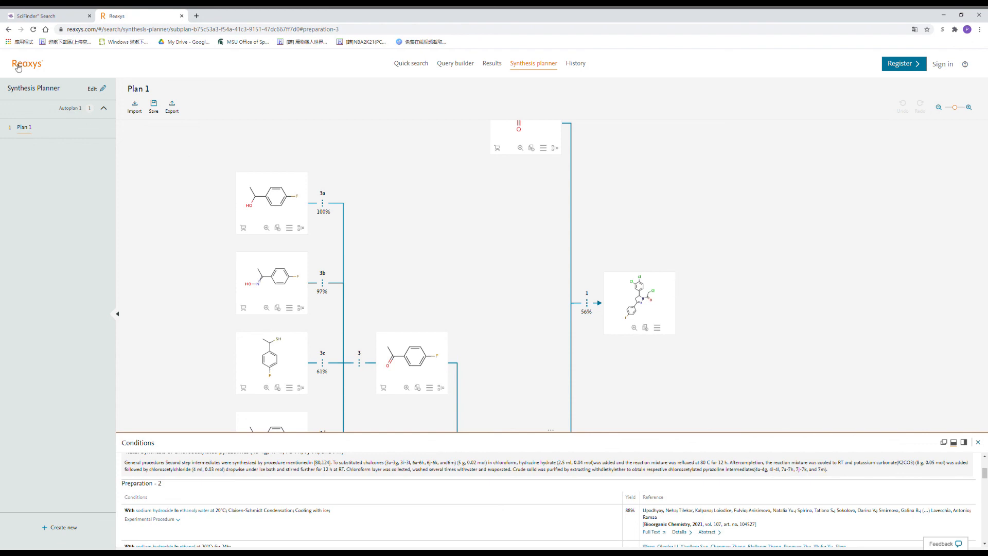
{"action": "left_click", "coordinate": [15, 16]}
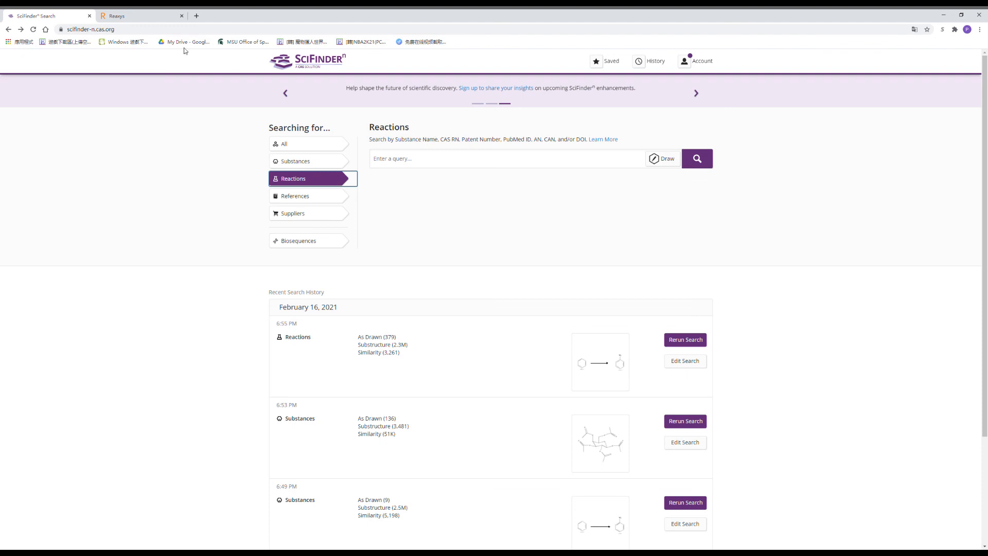
{"action": "left_click", "coordinate": [144, 16]}
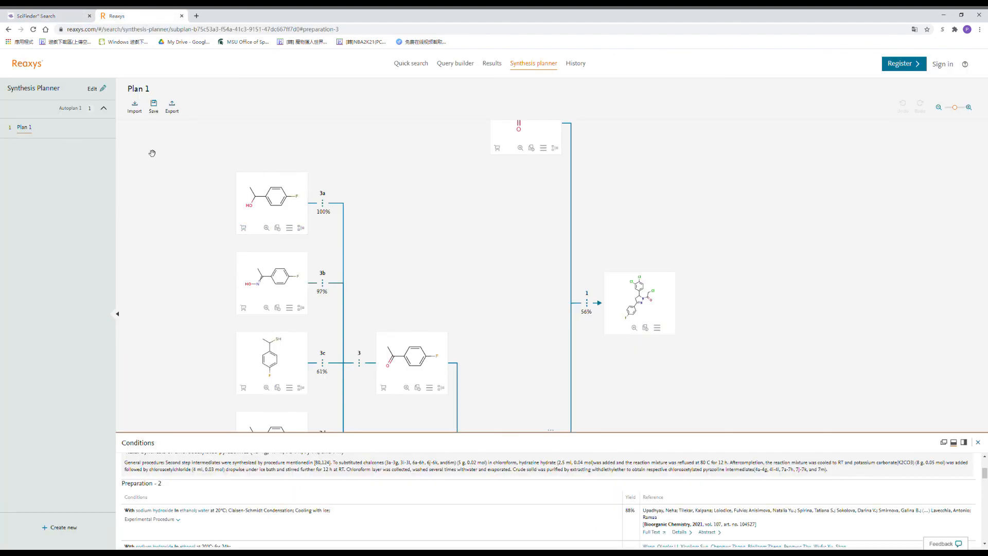
{"action": "left_click", "coordinate": [57, 16]}
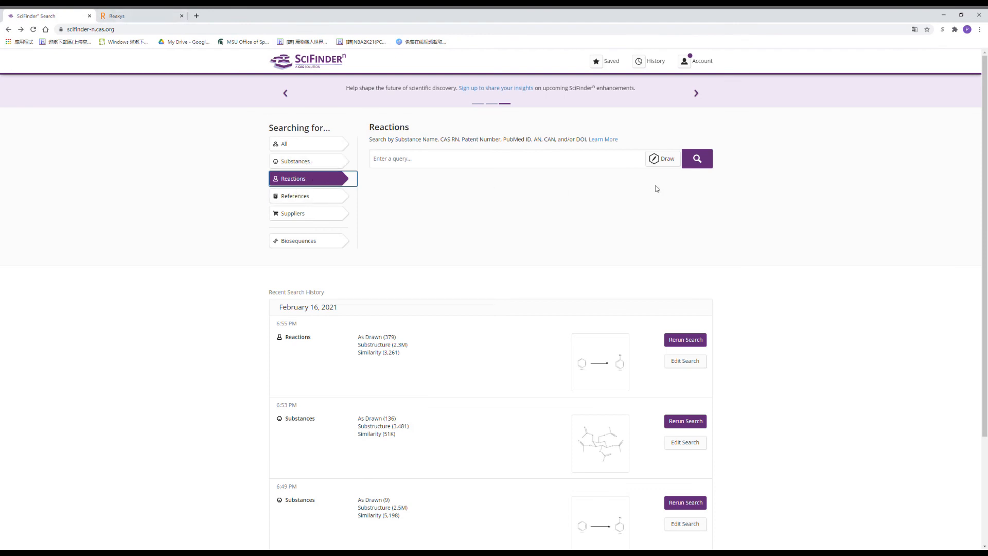
Step: View the structure editor's CAS Draw and ChemDoodle choices, close the editor without drawing, and switch to a search across all answer types
{"action": "left_click", "coordinate": [656, 158]}
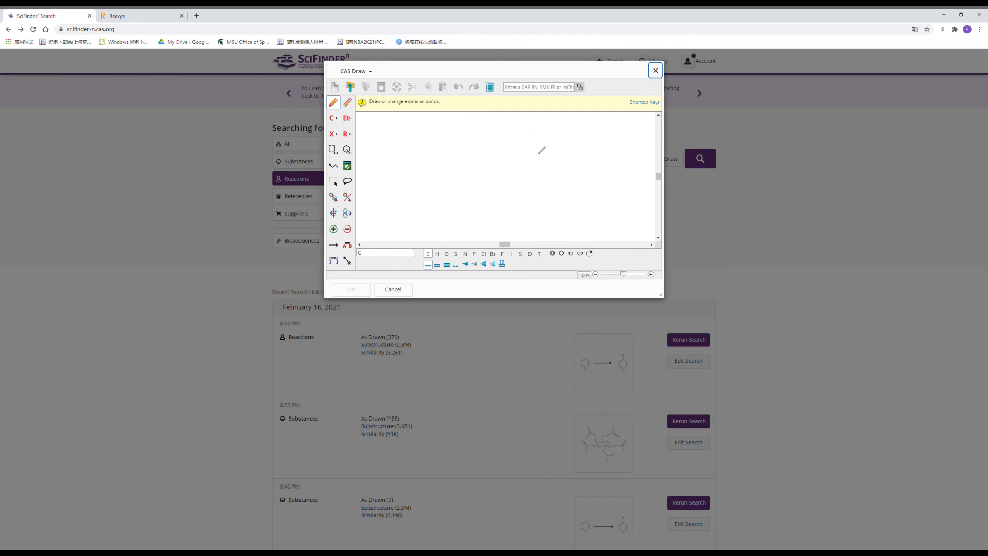
{"action": "left_click", "coordinate": [372, 73]}
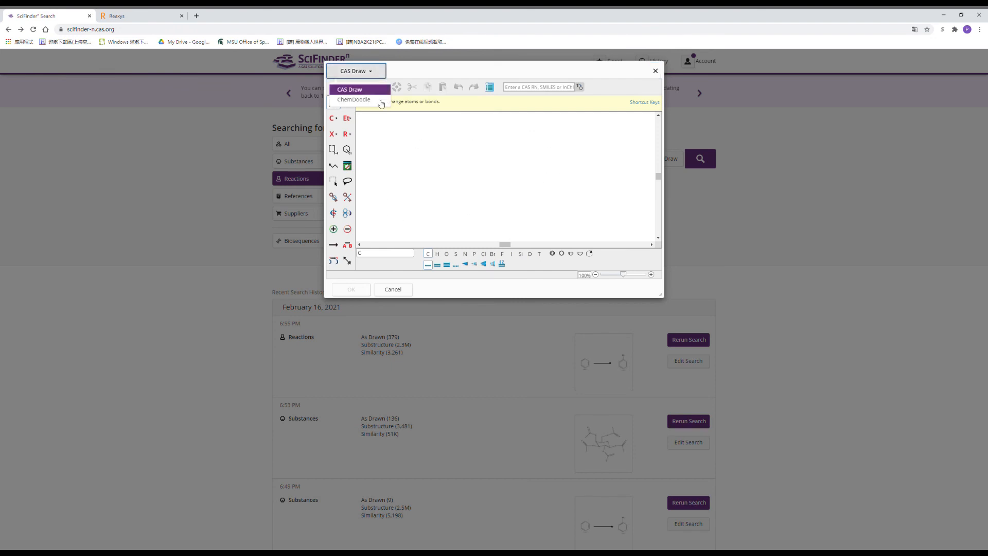
{"action": "left_click", "coordinate": [399, 156]}
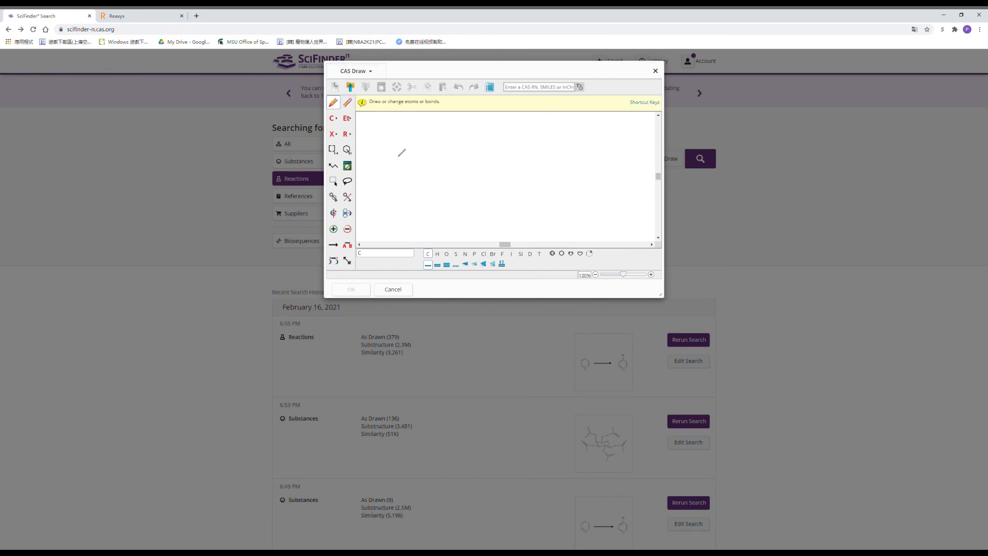
{"action": "left_click", "coordinate": [660, 72]}
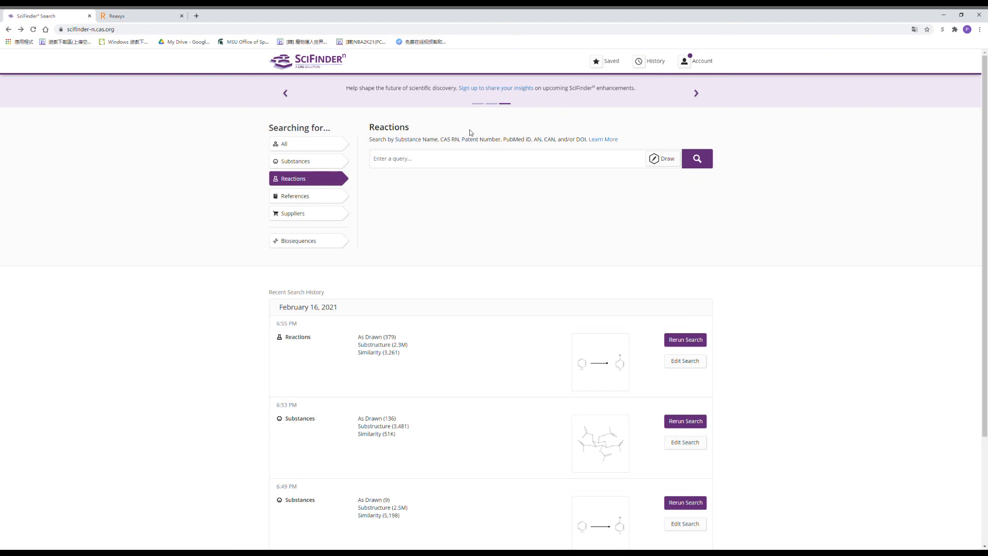
{"action": "left_click", "coordinate": [321, 149]}
{"action": "left_click", "coordinate": [375, 159]}
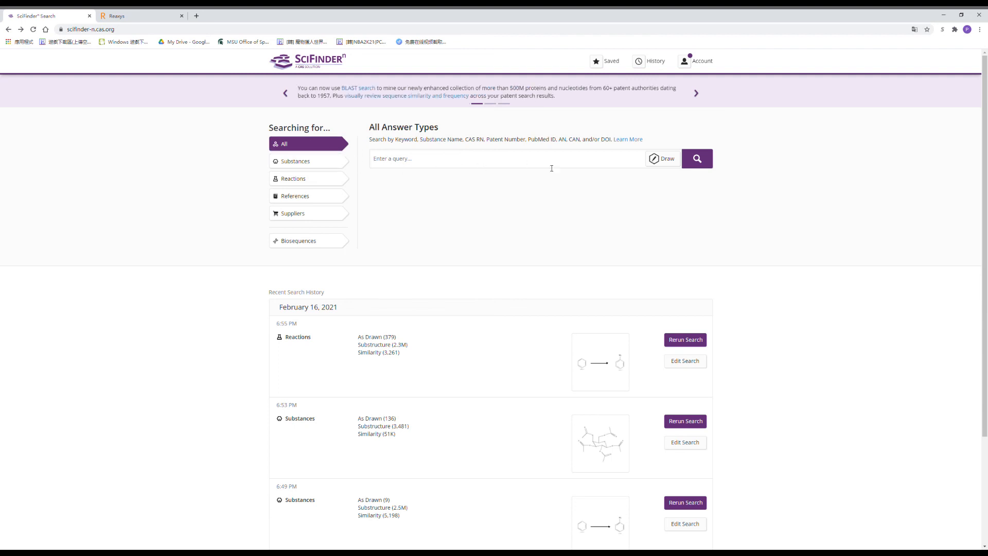